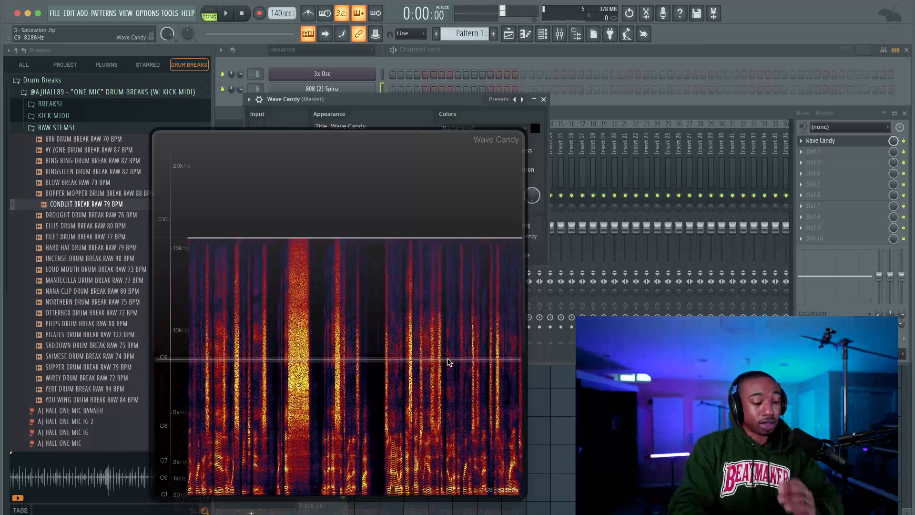
# Open the piano roll of the 3x Osc channel with the Wave Candy spectrum display expanded.
pyautogui.doubleClick(426, 161)
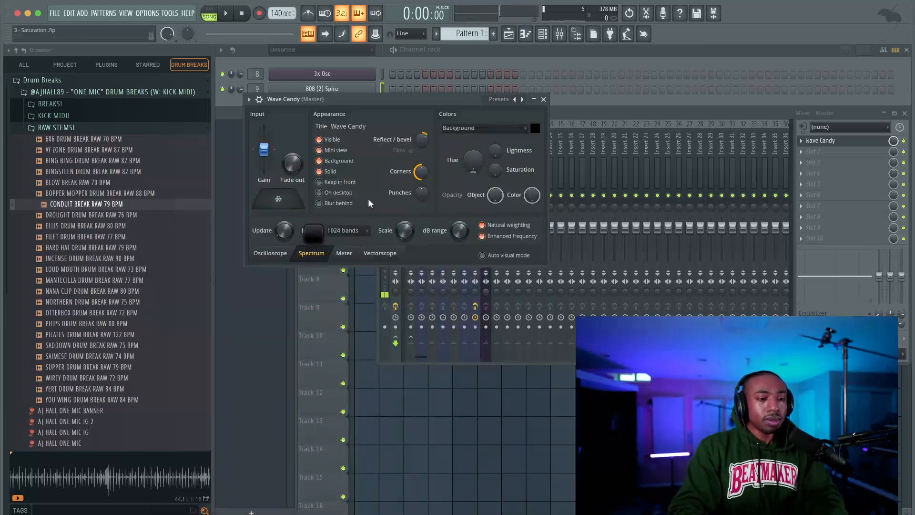
pyautogui.doubleClick(319, 232)
pyautogui.click(372, 107)
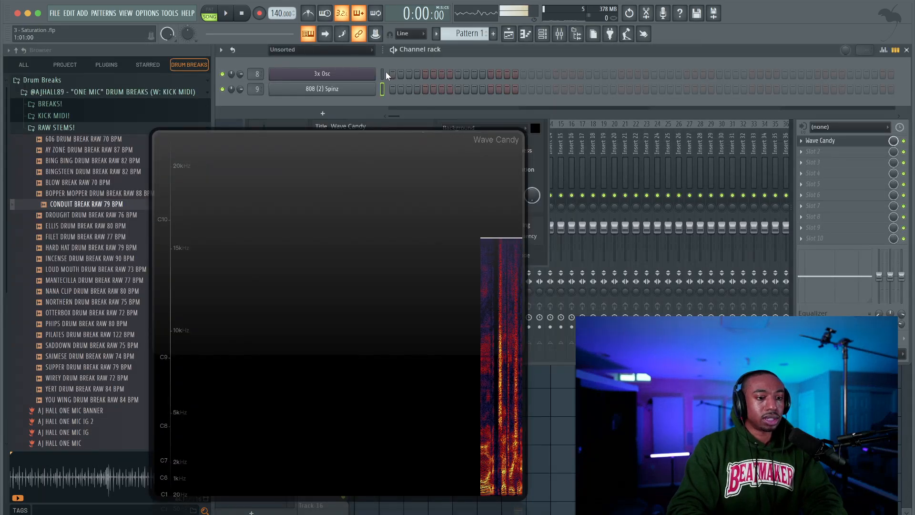
pyautogui.rightClick(359, 80)
pyautogui.click(385, 73)
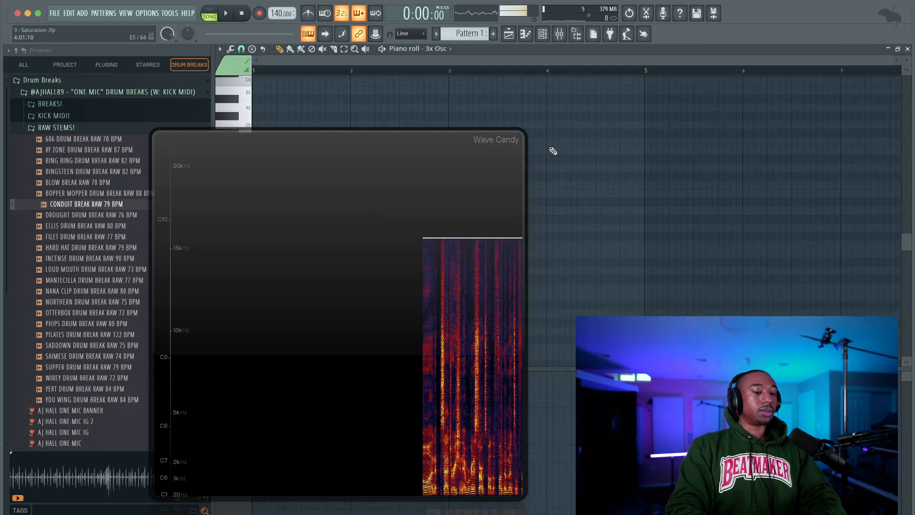
# Move the Wave Candy display clear of the 3x Osc piano roll's keyboard and opening bars.
pyautogui.moveTo(420, 189); pyautogui.dragTo(737, 160)
pyautogui.click(548, 39)
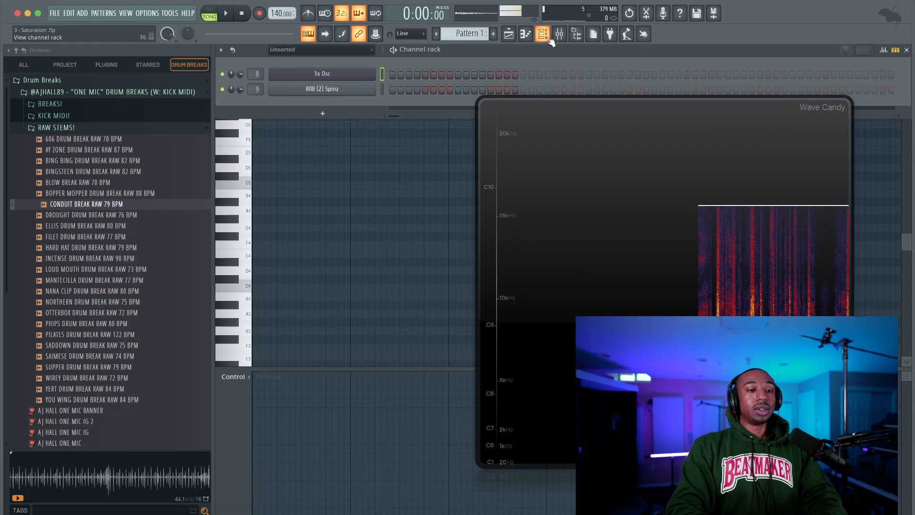
pyautogui.click(340, 75)
pyautogui.click(364, 96)
pyautogui.click(431, 241)
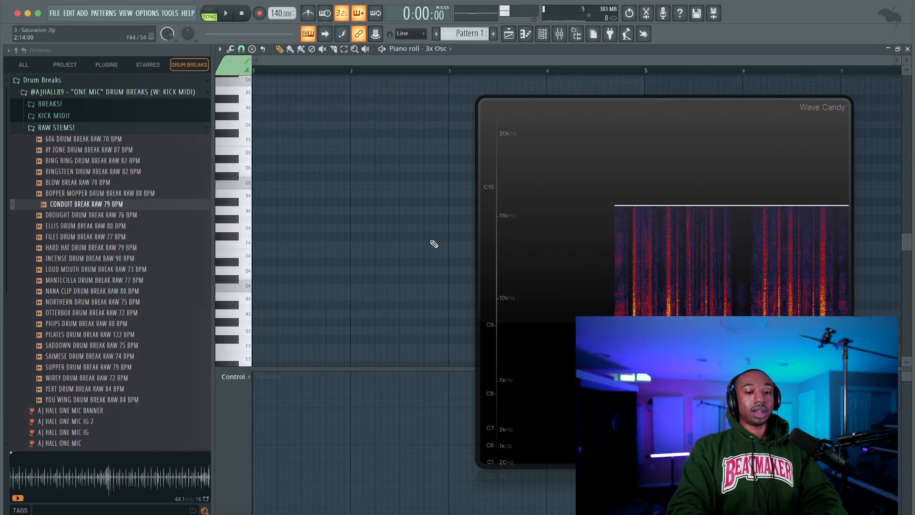
pyautogui.moveTo(571, 215); pyautogui.dragTo(657, 124)
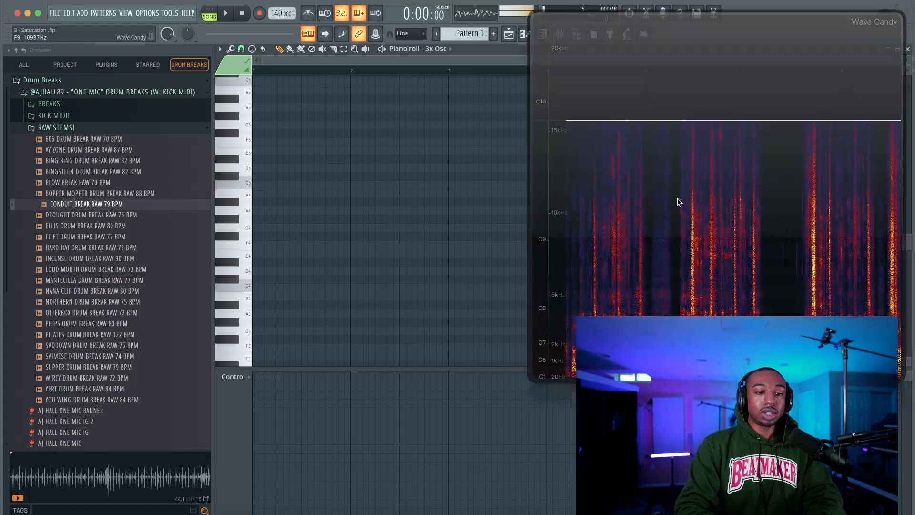
pyautogui.moveTo(678, 200); pyautogui.dragTo(313, 199)
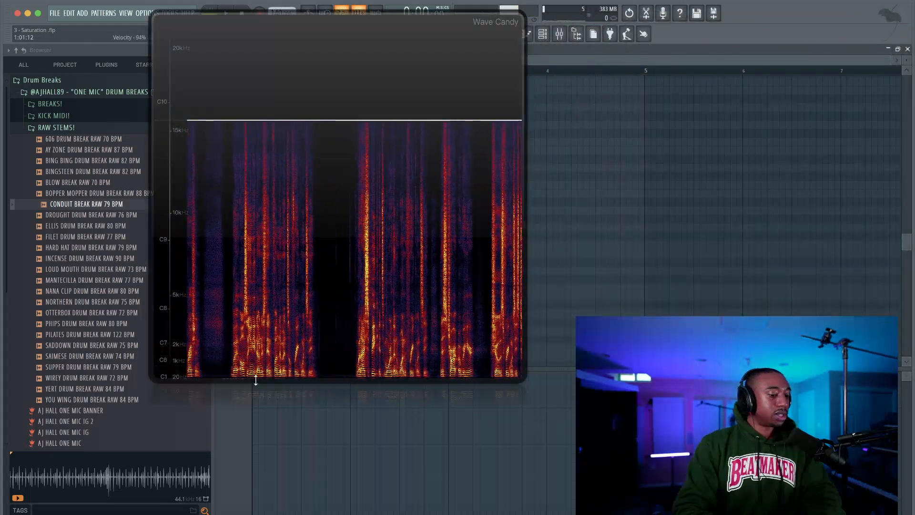
pyautogui.moveTo(281, 142); pyautogui.dragTo(690, 144)
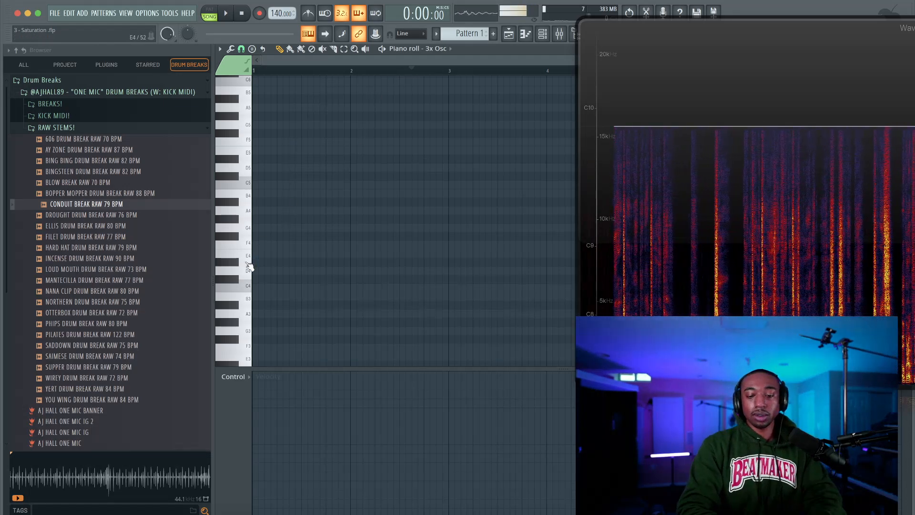
# Add a note at the start of the first bar in the 3x Osc piano roll, pitched at C3.
pyautogui.scroll(-8, 251, 285)
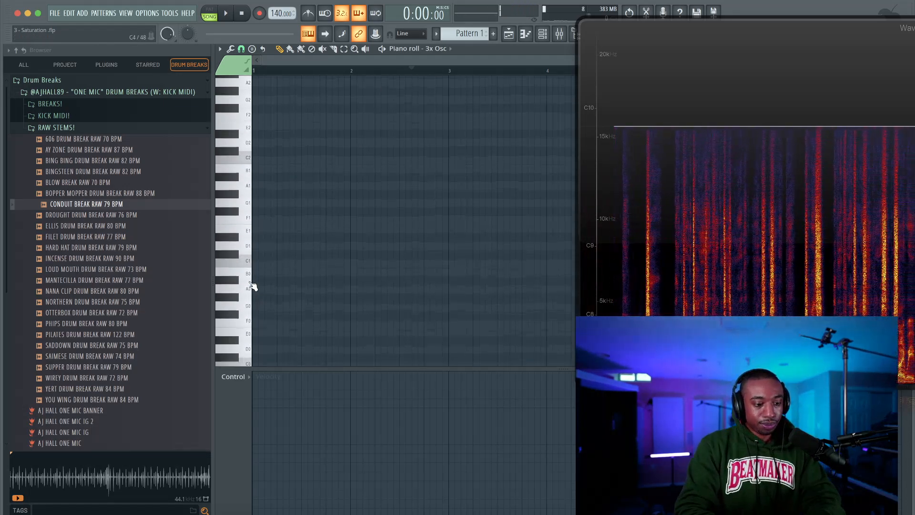
pyautogui.scroll(3, 268, 174)
pyautogui.click(258, 158)
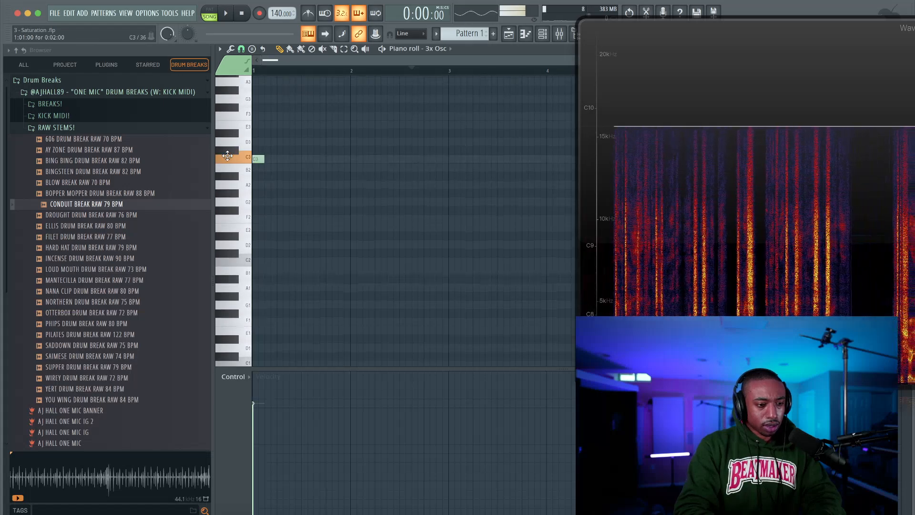
pyautogui.moveTo(257, 157); pyautogui.dragTo(258, 262)
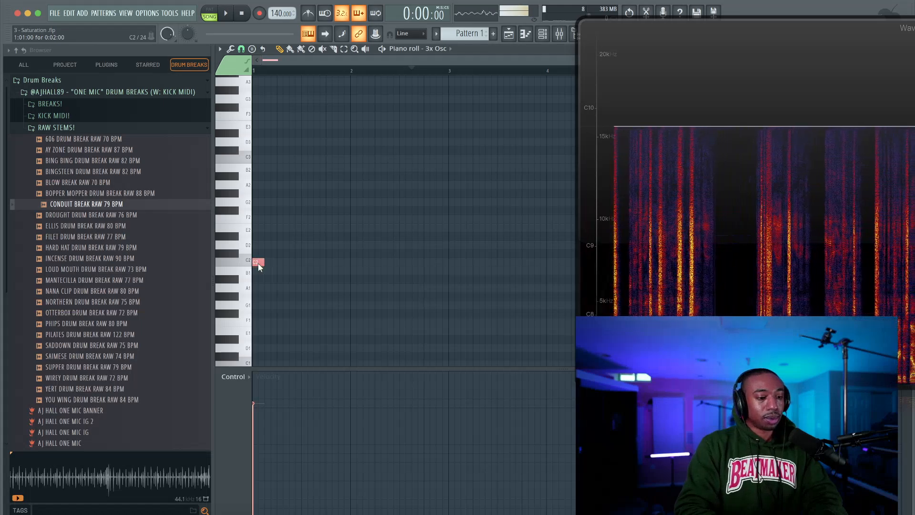
pyautogui.press('super+Up')
pyautogui.press('super+Up')
pyautogui.press('super+Up')
pyautogui.press('super+Down')
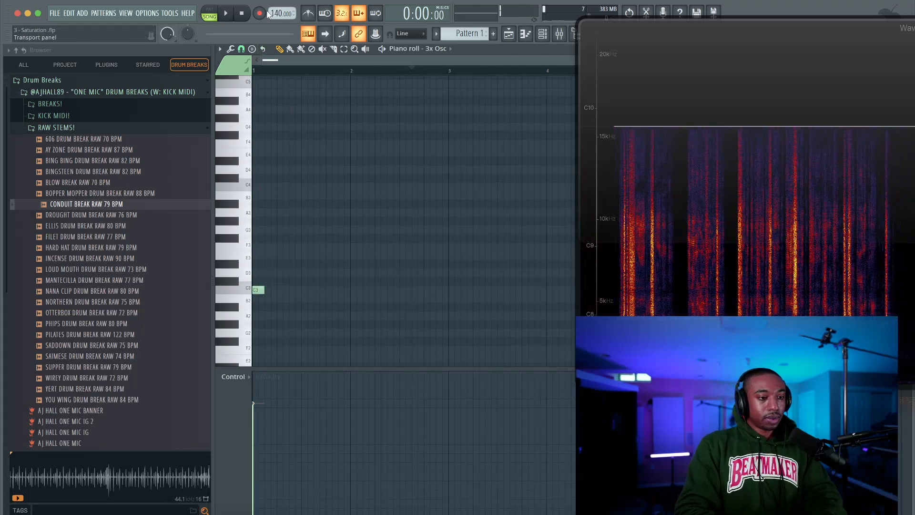
# Lengthen the C3 note to three full bars.
pyautogui.moveTo(263, 290); pyautogui.dragTo(559, 289)
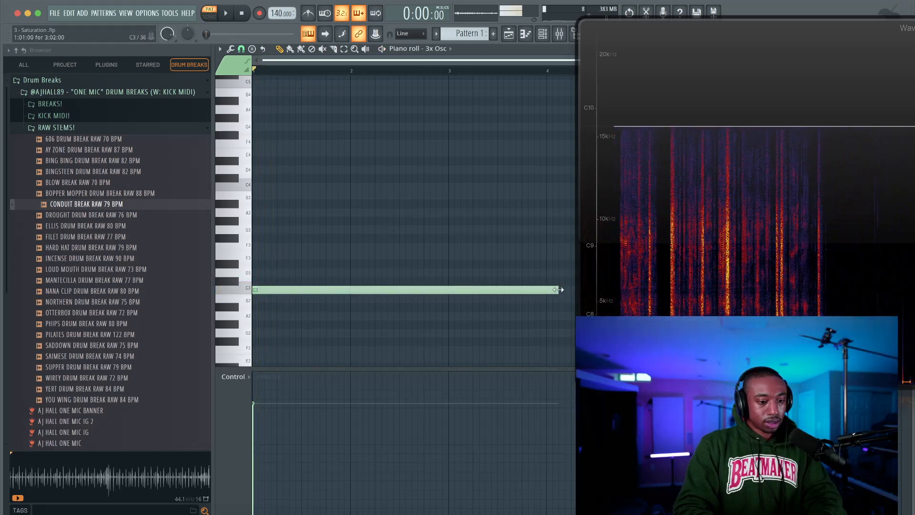
pyautogui.moveTo(523, 188); pyautogui.dragTo(485, 189)
pyautogui.rightClick(521, 189)
# Open the mixer and move the Wave Candy display aside so the mixer tracks are accessible.
pyautogui.moveTo(766, 201); pyautogui.dragTo(280, 185)
pyautogui.click(568, 35)
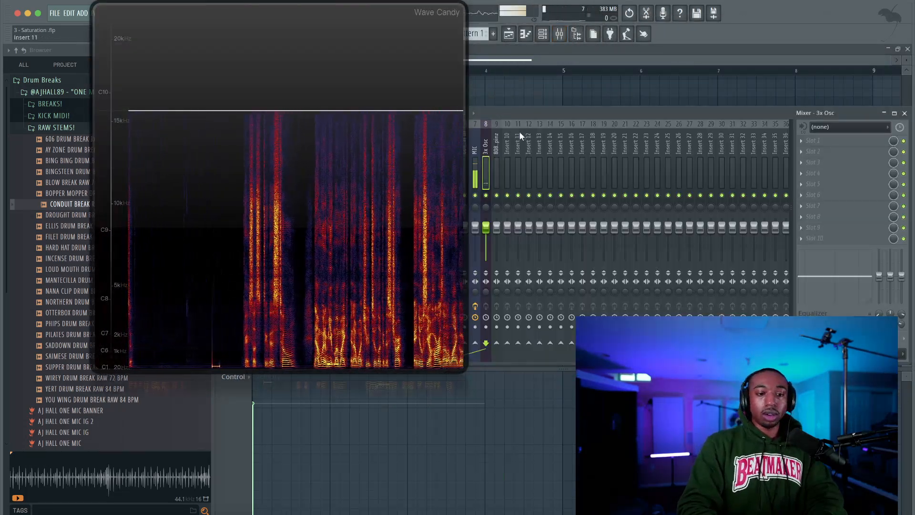
pyautogui.moveTo(386, 173); pyautogui.dragTo(363, 174)
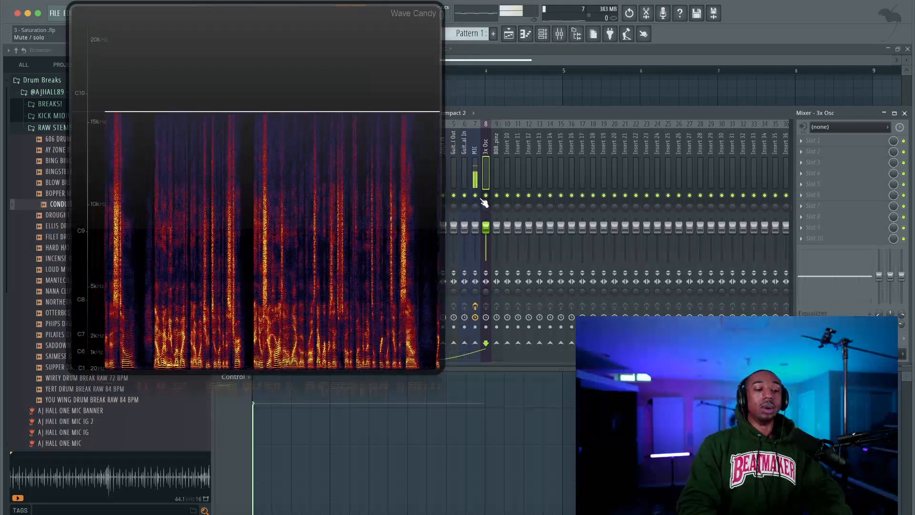
# Mute the MIC track and play the pattern to examine the C3 note's spectrum in Wave Candy.
pyautogui.click(477, 196)
pyautogui.press('space')
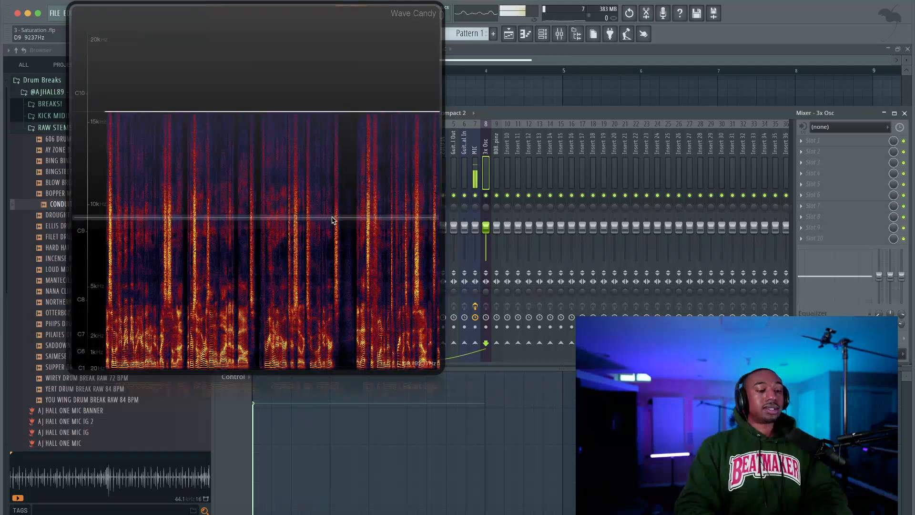
pyautogui.moveTo(337, 204); pyautogui.dragTo(494, 299)
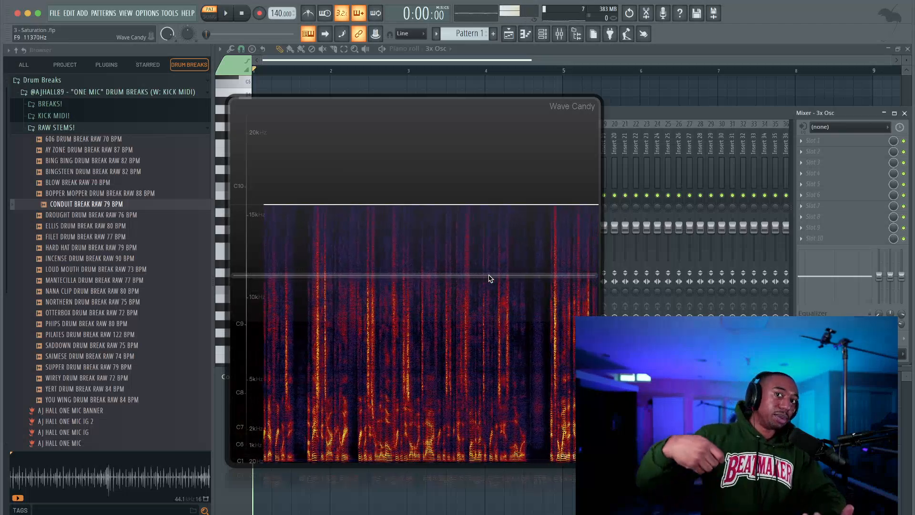
# Close the mixer and place the expanded Wave Candy display beside the C3 note in the piano roll.
pyautogui.press('Escape')
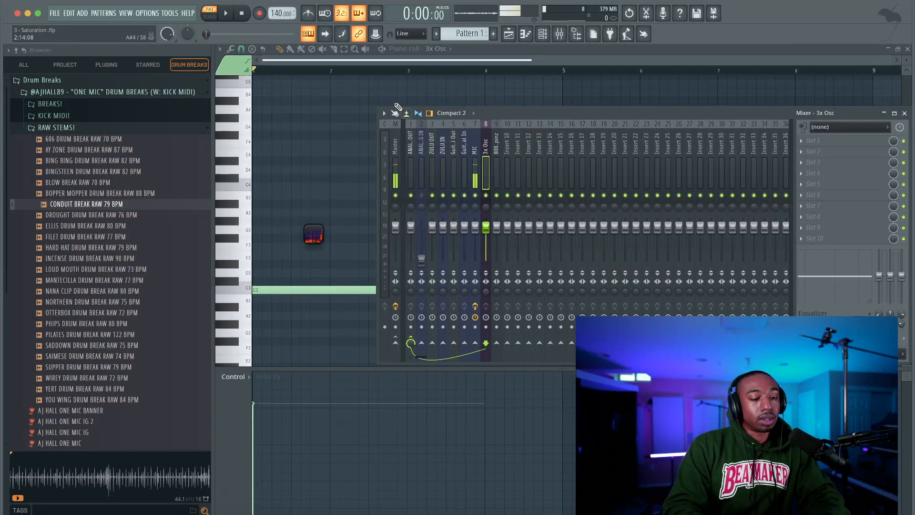
pyautogui.click(905, 116)
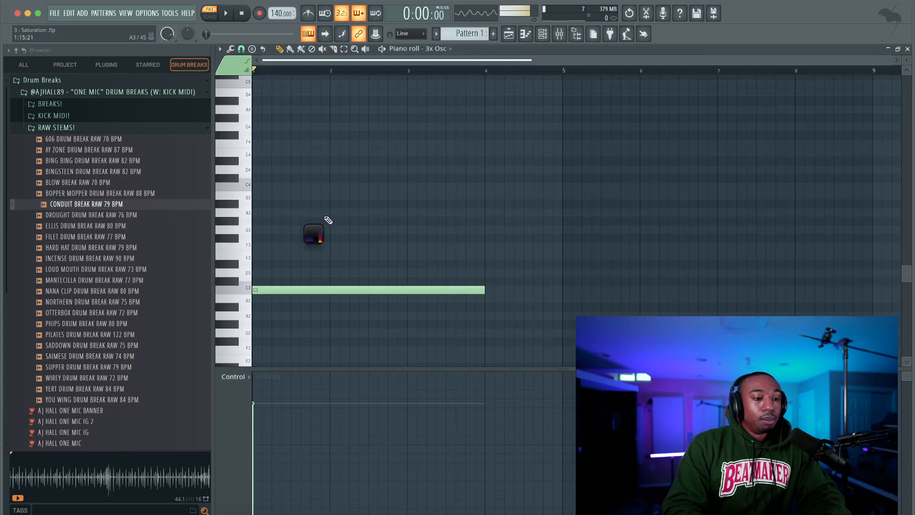
pyautogui.doubleClick(313, 240)
pyautogui.moveTo(331, 231); pyautogui.dragTo(651, 179)
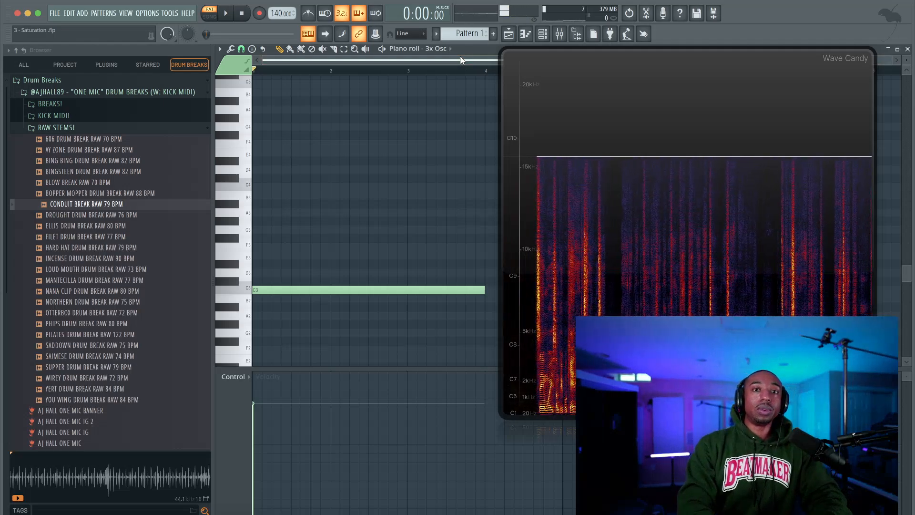
# Play the pattern briefly to hear the C3 note, and stop playback.
pyautogui.press('space')
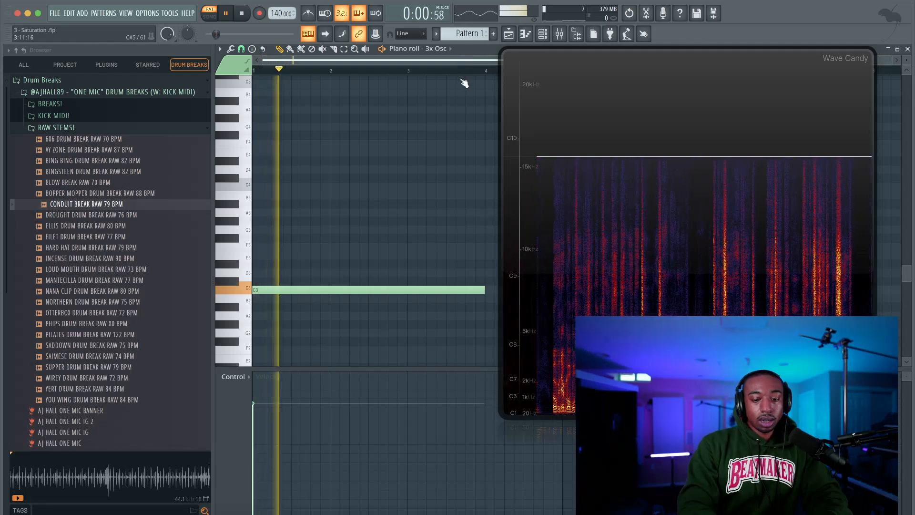
pyautogui.press('space')
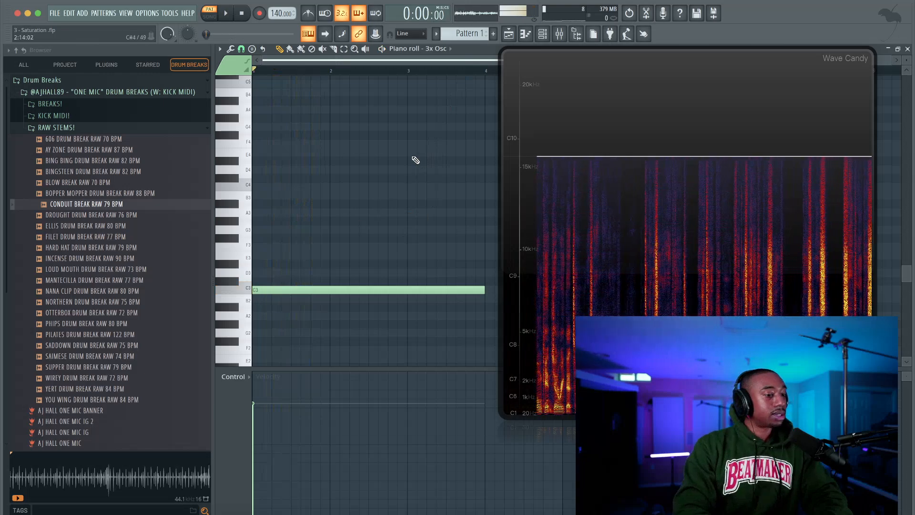
pyautogui.moveTo(534, 61); pyautogui.dragTo(533, 97)
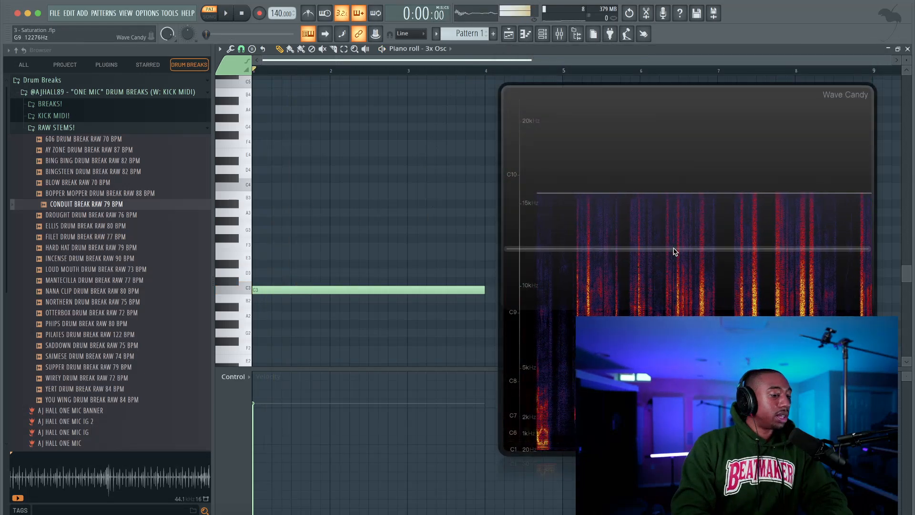
# Reopen the mixer and arrange it side by side with the Wave Candy display.
pyautogui.press('F9')
pyautogui.moveTo(680, 159); pyautogui.dragTo(222, 152)
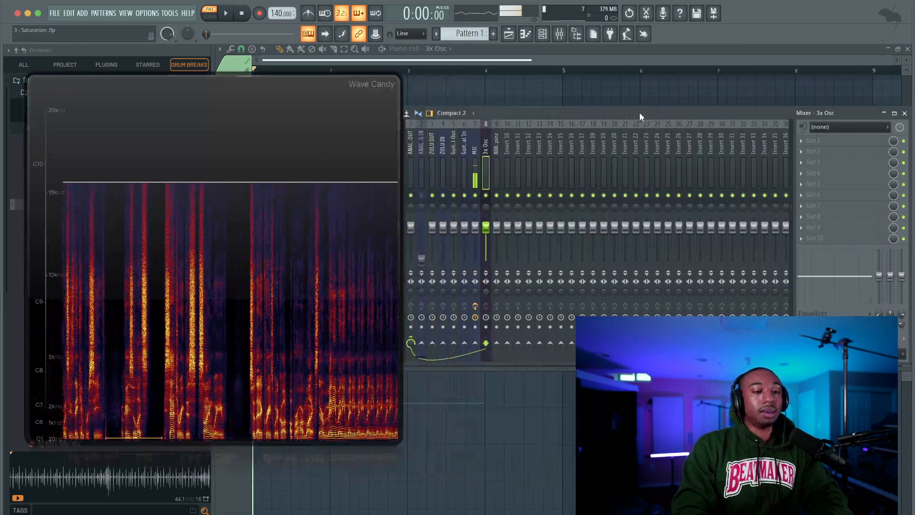
pyautogui.moveTo(630, 112); pyautogui.dragTo(613, 112)
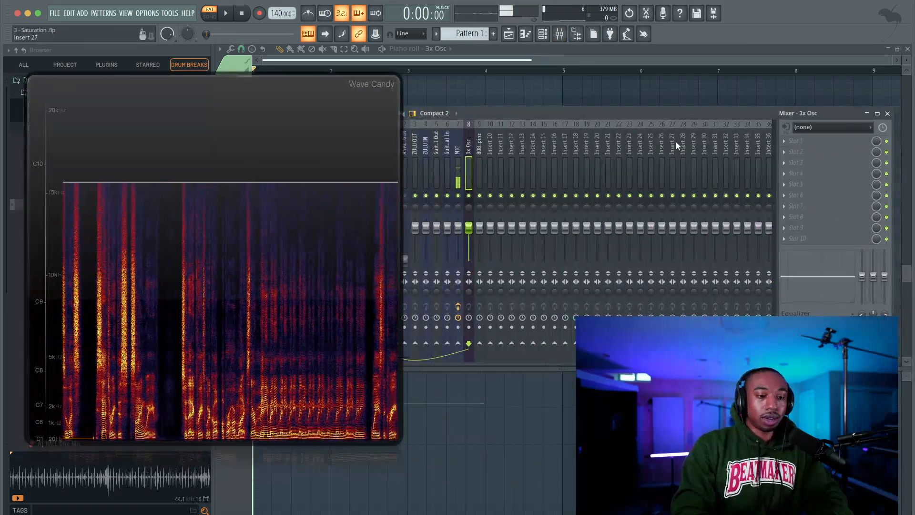
# Load Saturation Knob in slot 1 and Fruity Fast Dist in slot 2 of the 3x Osc mixer track.
pyautogui.click(801, 148)
pyautogui.moveTo(803, 149)
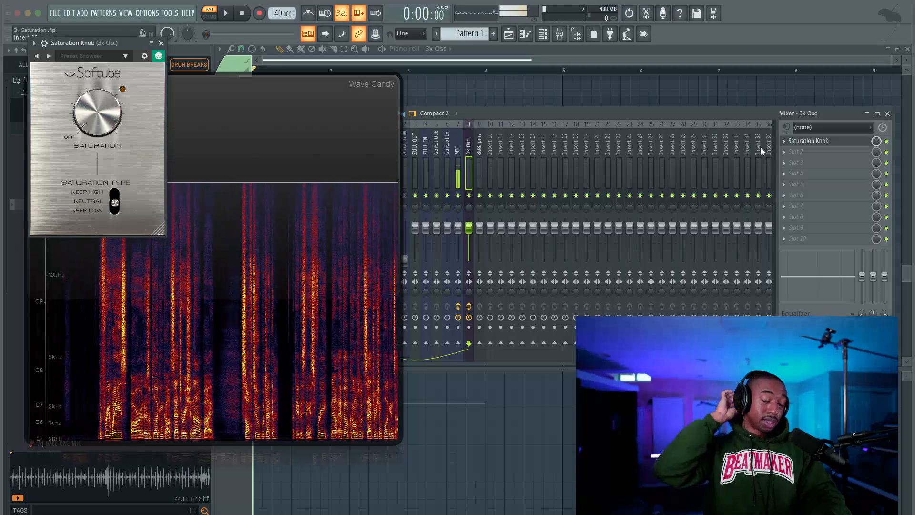
pyautogui.click(793, 153)
pyautogui.moveTo(797, 162)
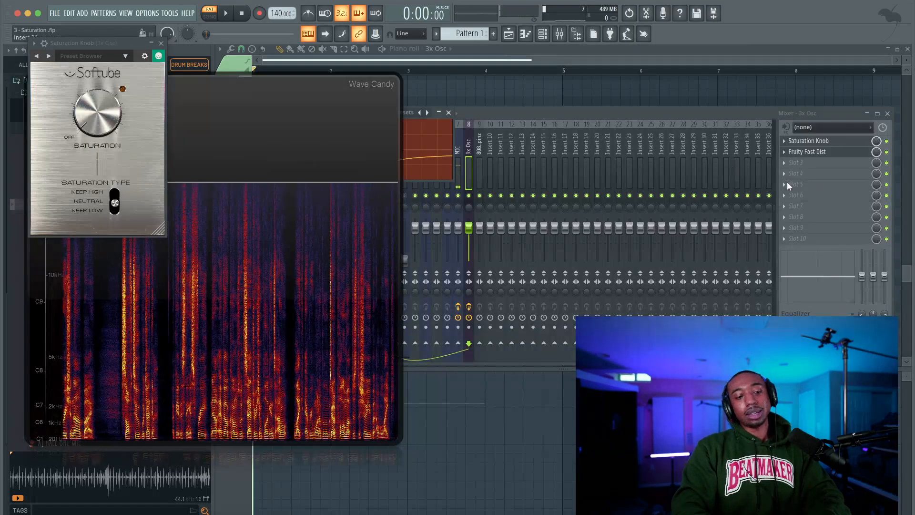
# Load Fruity Blood Overdrive in slot 3 and Fruity WaveShaper in slot 4 of the 3x Osc mixer track.
pyautogui.click(810, 164)
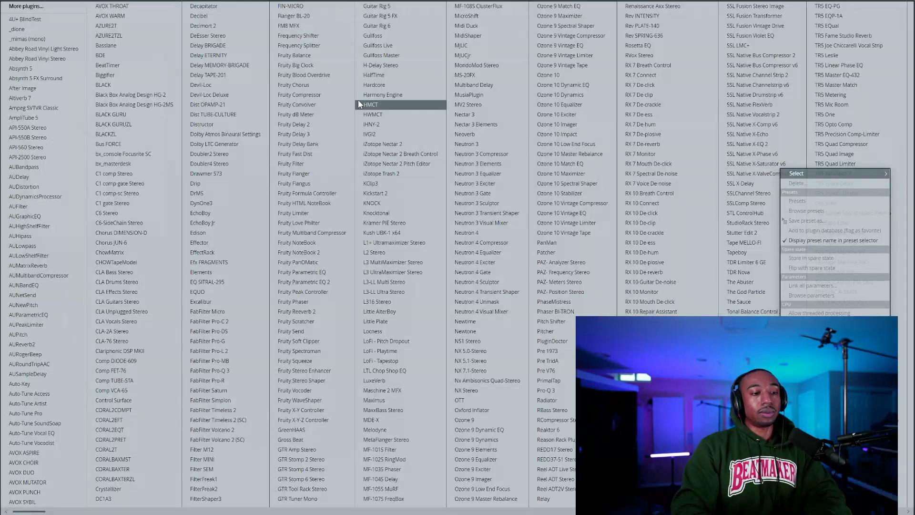
pyautogui.click(337, 75)
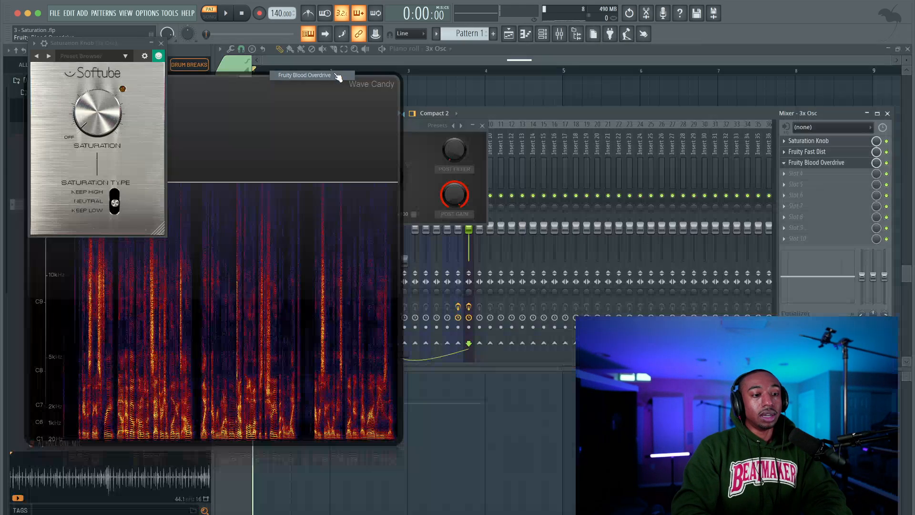
pyautogui.click(830, 175)
pyautogui.moveTo(829, 184)
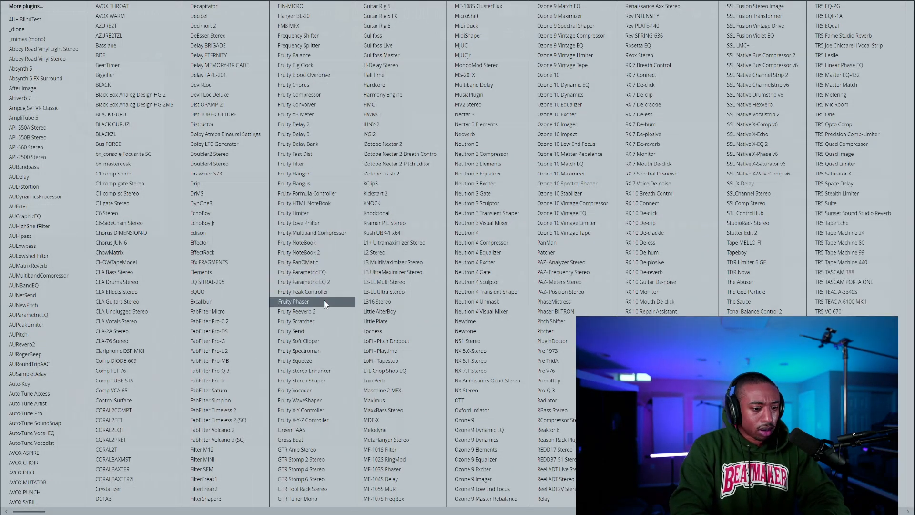
pyautogui.click(319, 397)
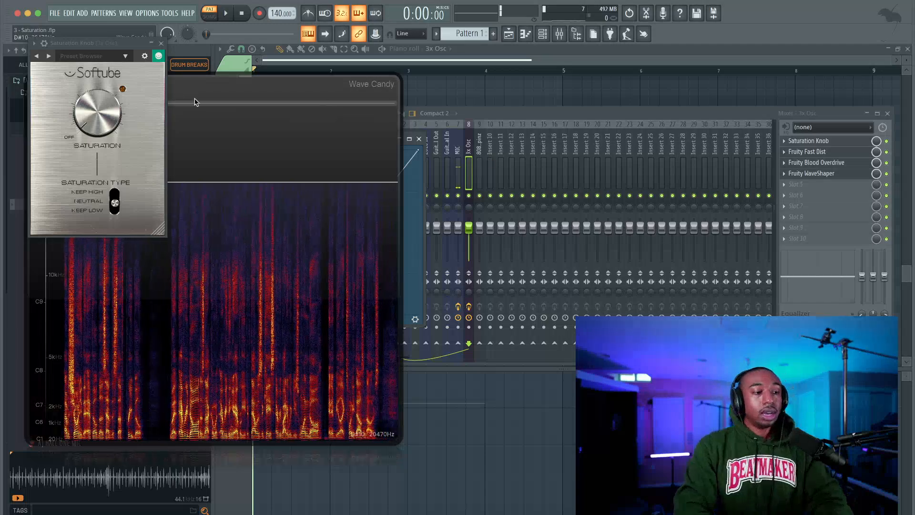
# Disable Fruity Fast Dist, Fruity Blood Overdrive and Fruity WaveShaper, leaving Saturation Knob enabled.
pyautogui.click(888, 152)
pyautogui.click(888, 163)
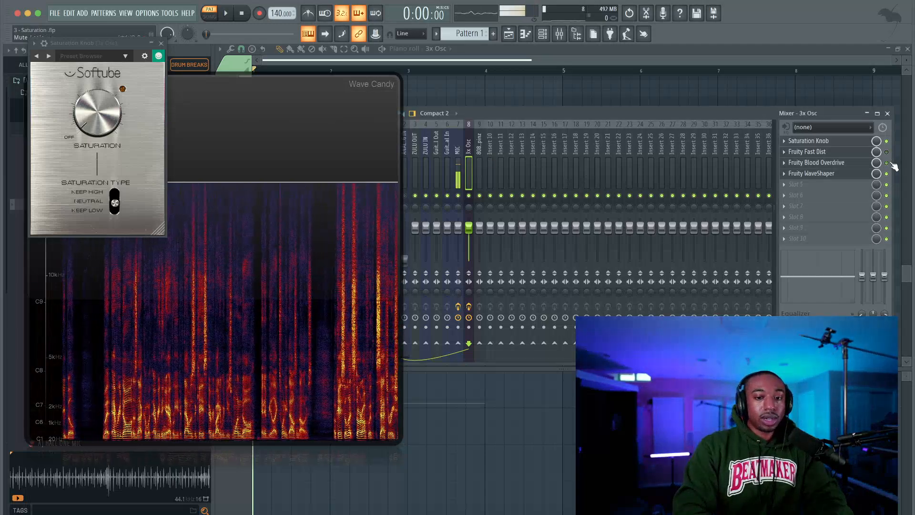
pyautogui.click(887, 174)
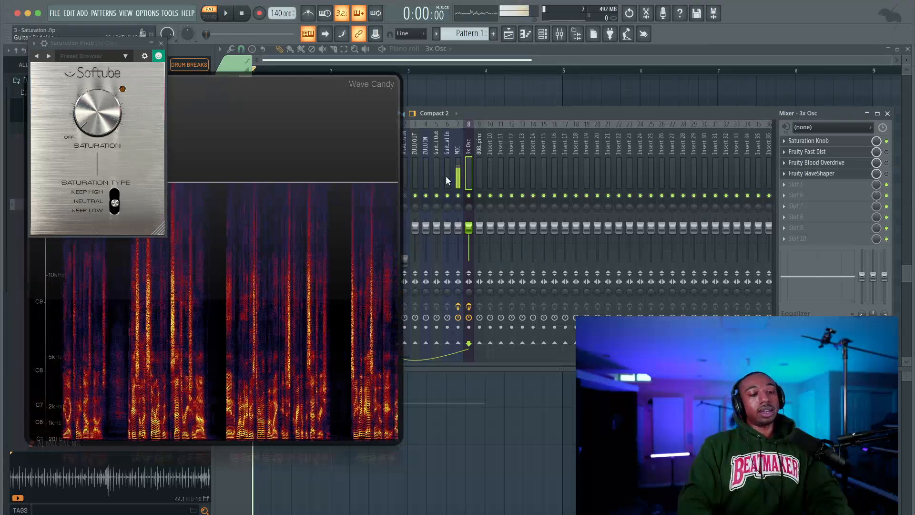
# Select the Master track in the mixer and reposition the Wave Candy display.
pyautogui.moveTo(335, 172); pyautogui.dragTo(335, 314)
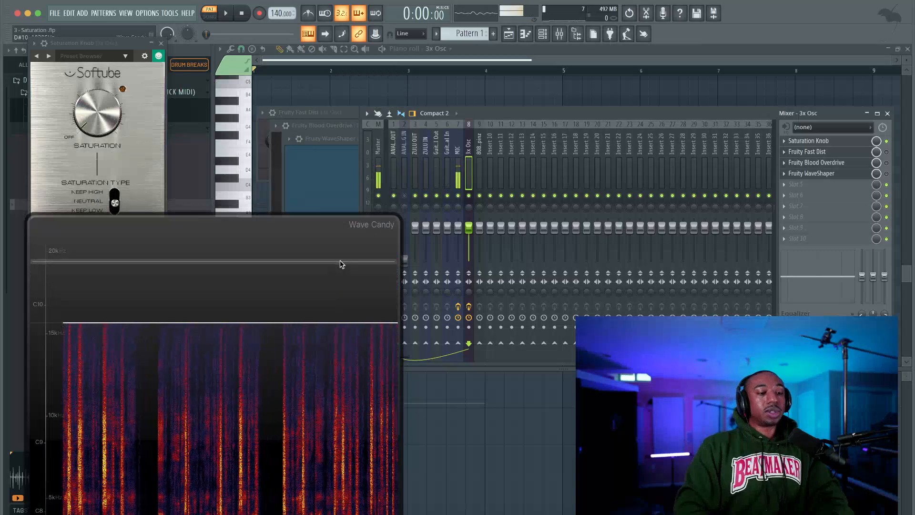
pyautogui.click(374, 165)
pyautogui.moveTo(341, 351); pyautogui.dragTo(350, 259)
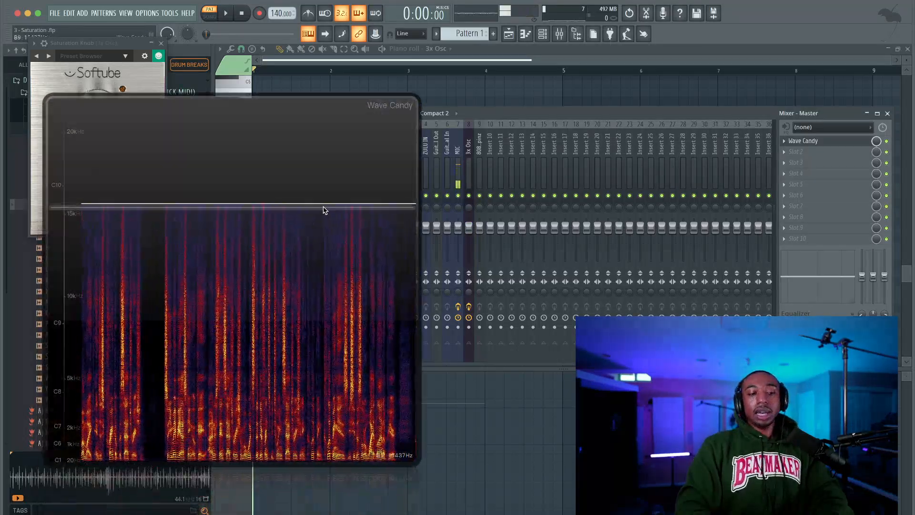
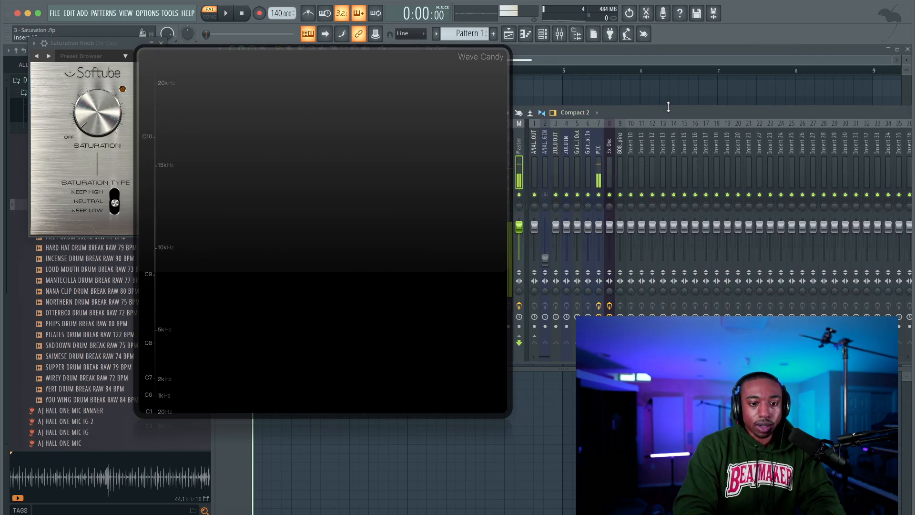
# Enable the Wave Candy slot on the Master track and return the mixer beside the Wave Candy display.
pyautogui.moveTo(669, 107); pyautogui.dragTo(594, 113)
pyautogui.moveTo(878, 114); pyautogui.dragTo(823, 114)
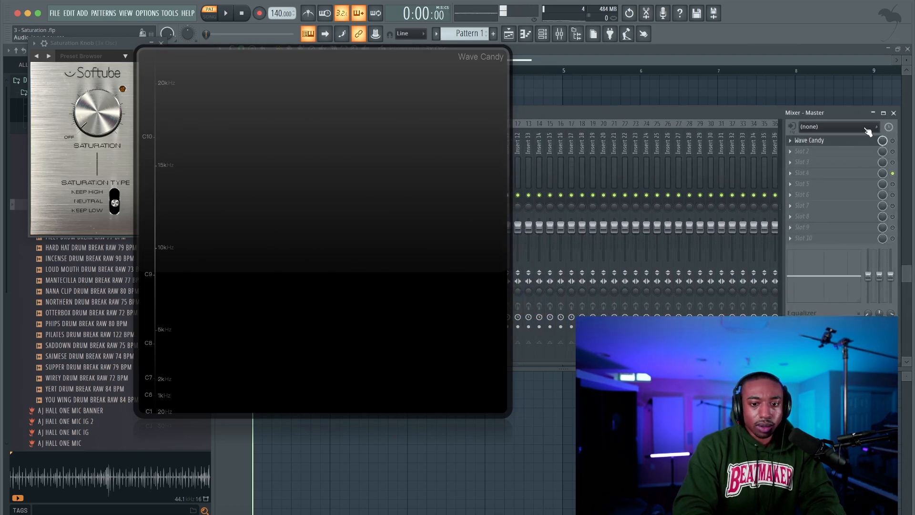
pyautogui.rightClick(893, 143)
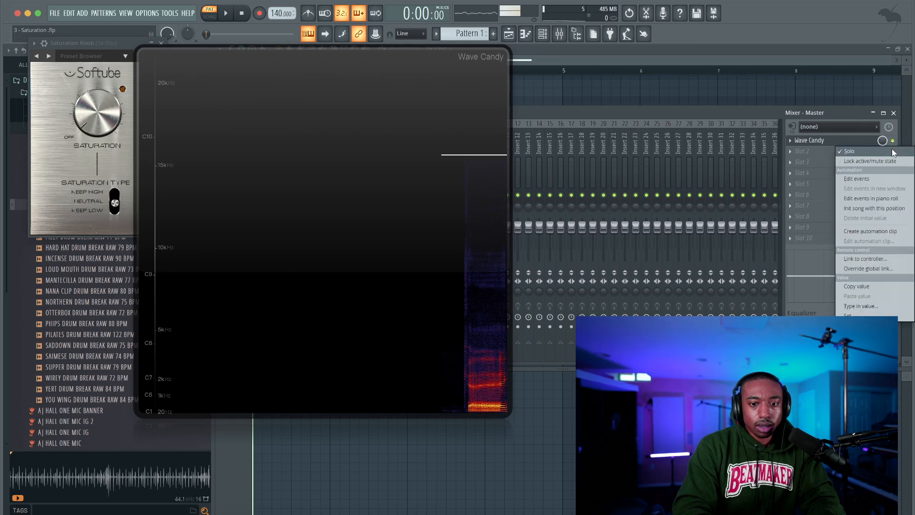
pyautogui.click(899, 149)
pyautogui.moveTo(763, 113); pyautogui.dragTo(914, 114)
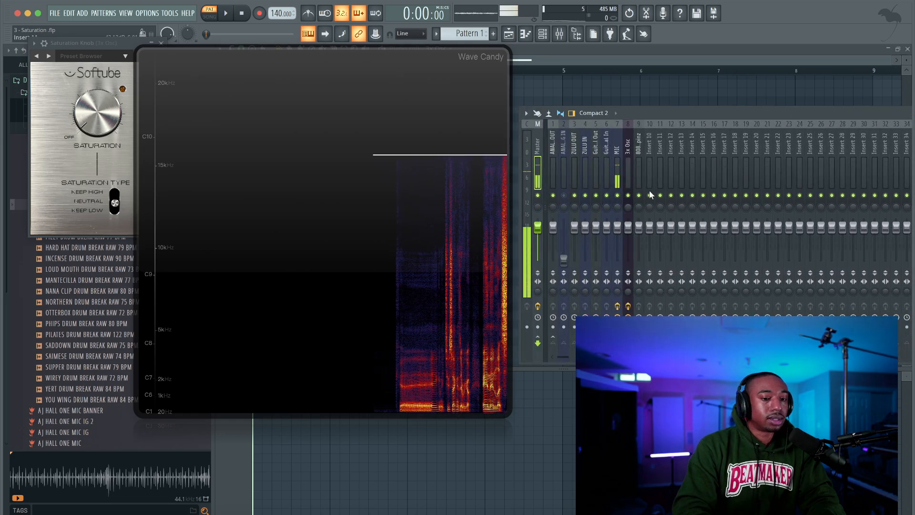
# Play the C3 note while raising the saturation with Saturation Type on Keep Low, and unmute the MIC track once playback is stopped.
pyautogui.press('space')
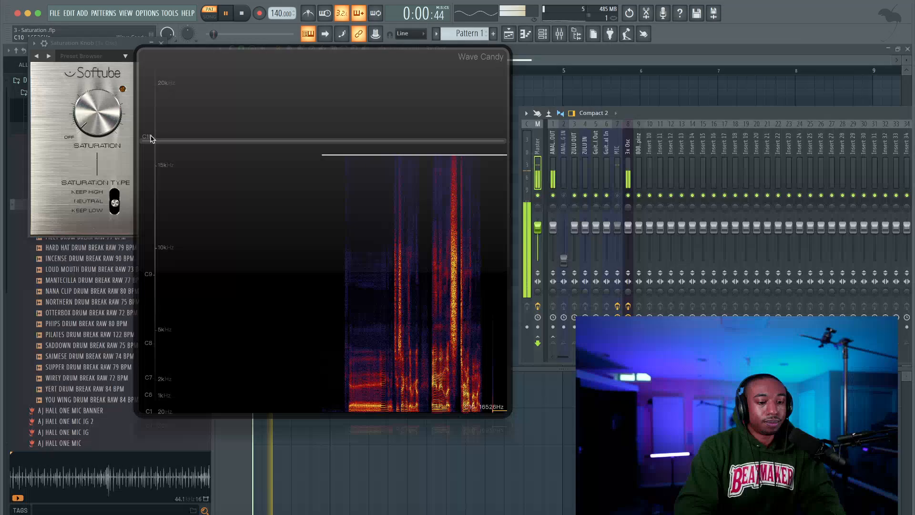
pyautogui.click(114, 136)
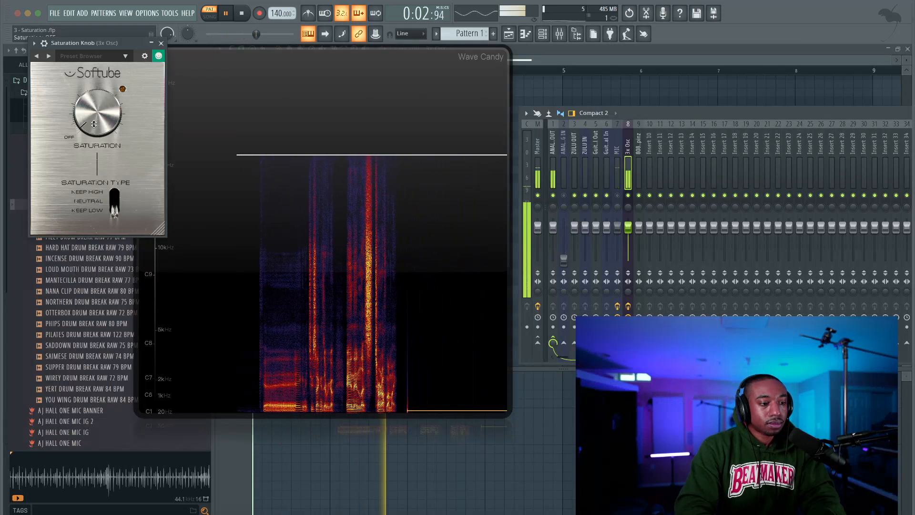
pyautogui.moveTo(94, 124); pyautogui.dragTo(94, 95)
pyautogui.press('space')
pyautogui.click(618, 197)
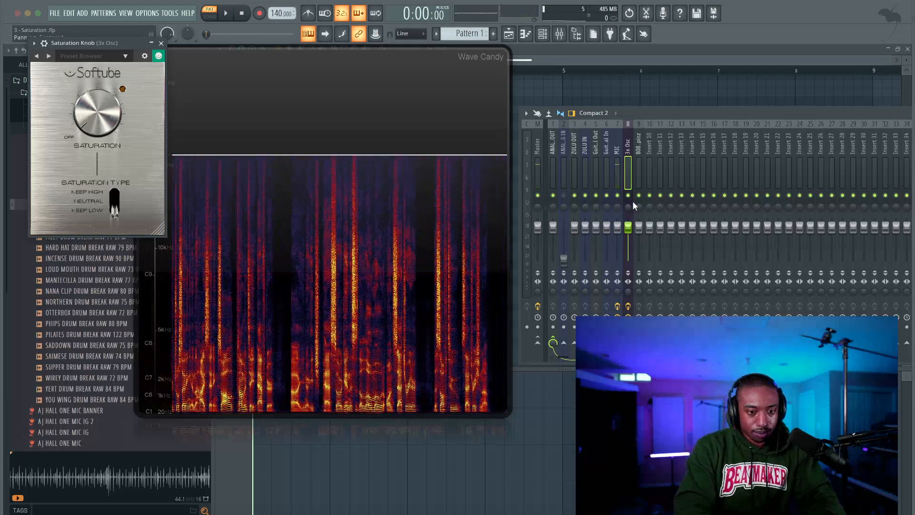
# Replay the C3 note in Keep Low mode, turn the saturation up from off, and stop playback.
pyautogui.press('space')
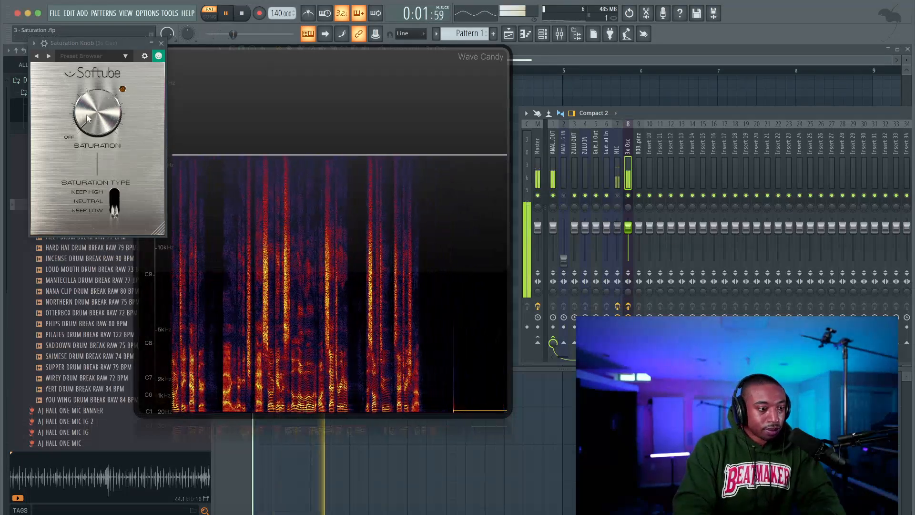
pyautogui.moveTo(87, 113); pyautogui.dragTo(100, 65)
pyautogui.press('space')
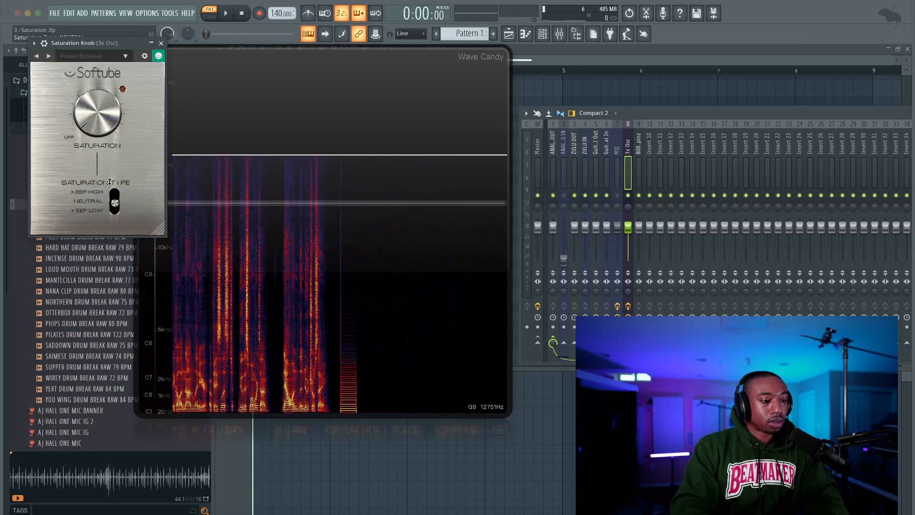
# Play the C3 note with Saturation Type on Neutral while raising the saturation to maximum, and stop playback.
pyautogui.press('space')
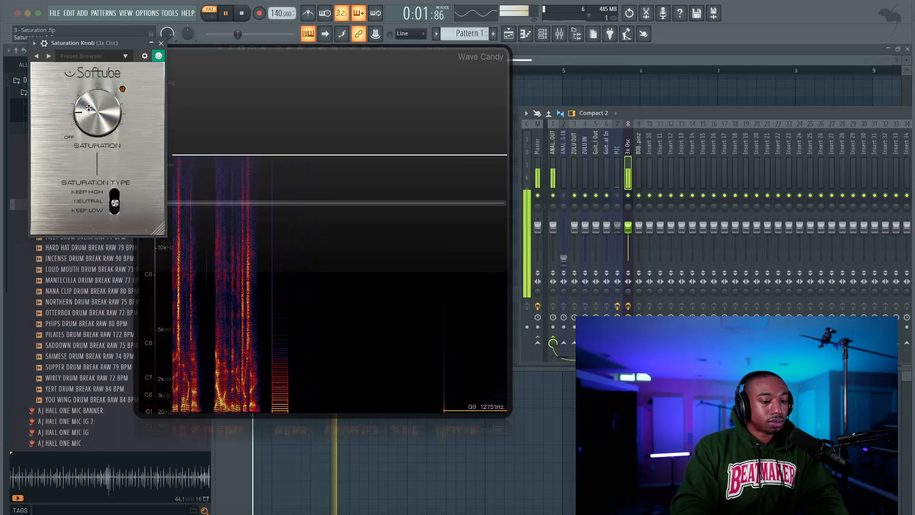
pyautogui.moveTo(89, 107); pyautogui.dragTo(86, 65)
pyautogui.press('space')
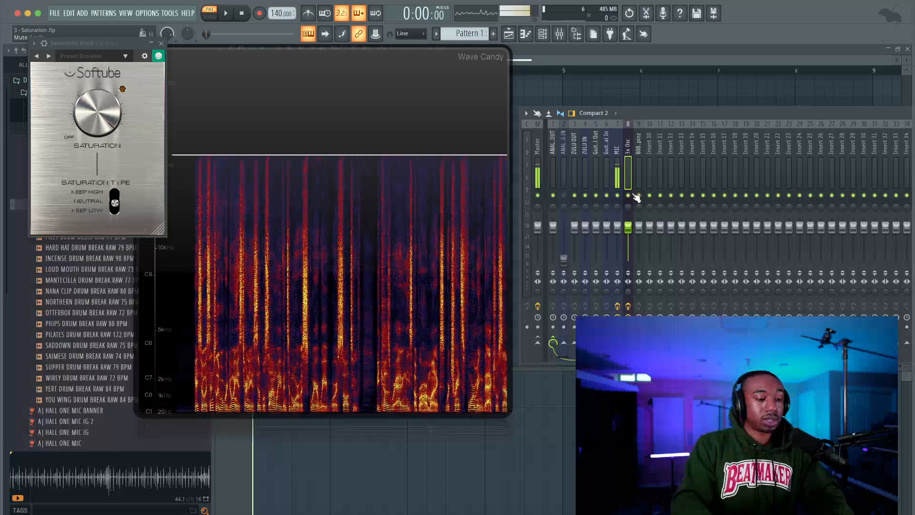
# Set Saturation Type to Keep High, reset the saturation to off, and play the C3 note while raising it to maximum.
pyautogui.click(115, 190)
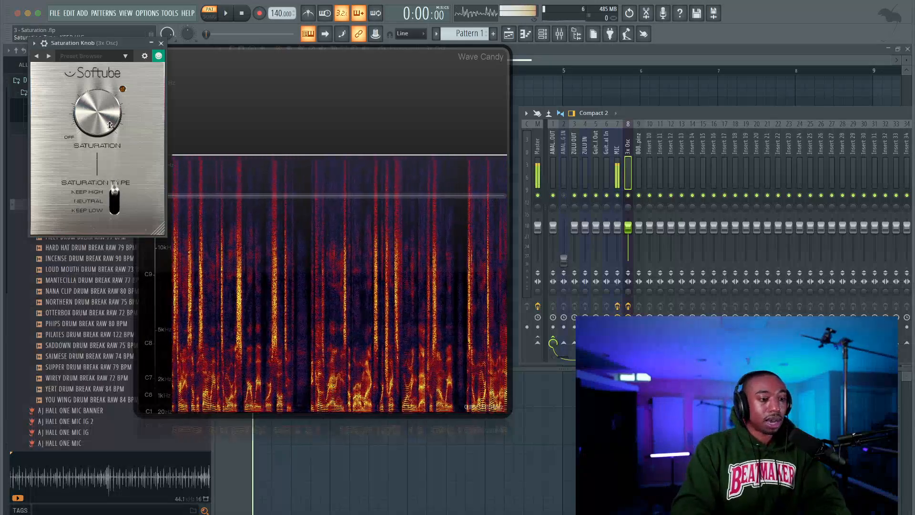
pyautogui.moveTo(96, 115); pyautogui.dragTo(80, 257)
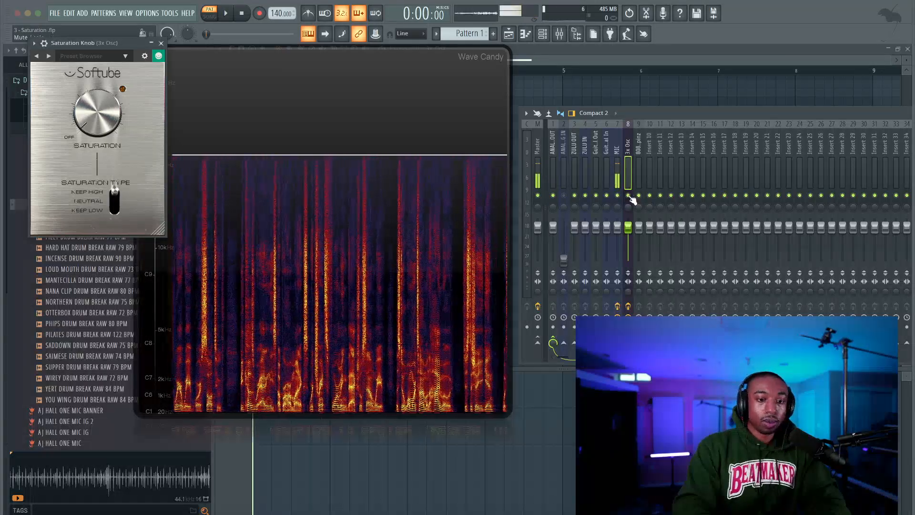
pyautogui.click(628, 196)
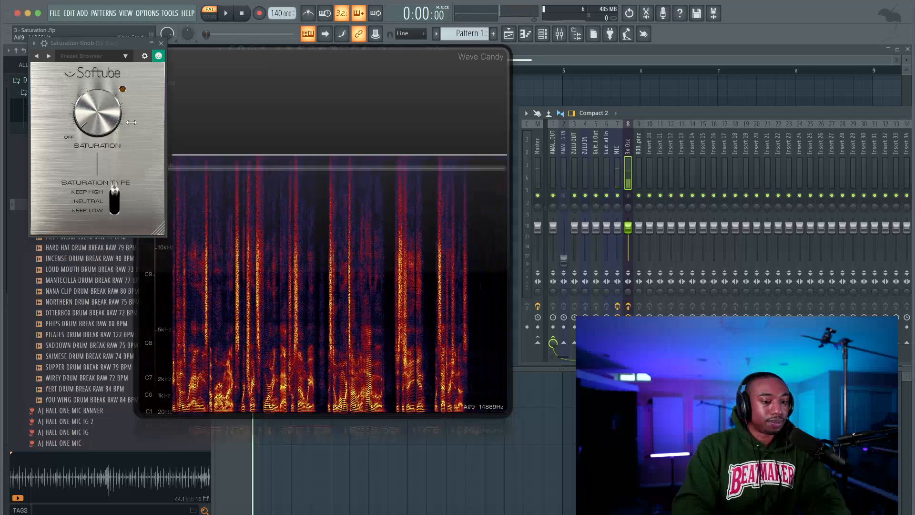
pyautogui.click(629, 196)
pyautogui.press('space')
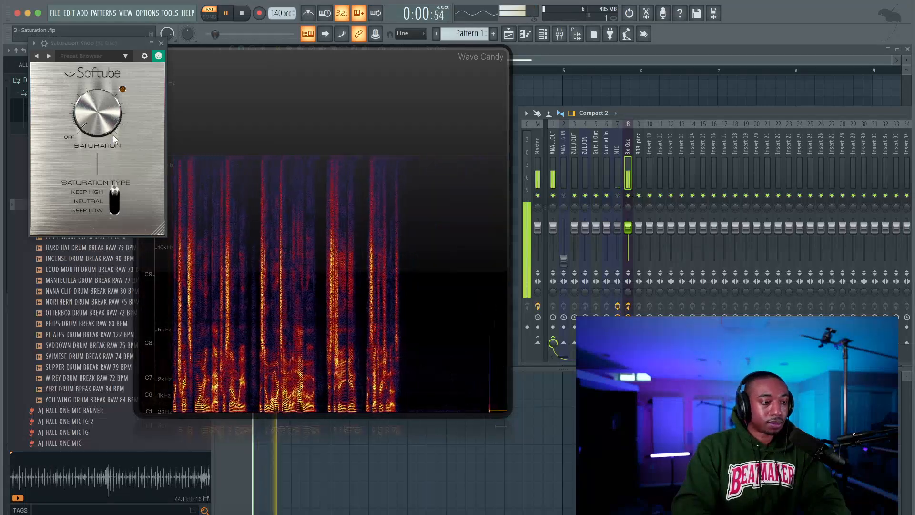
pyautogui.moveTo(94, 117); pyautogui.dragTo(99, 64)
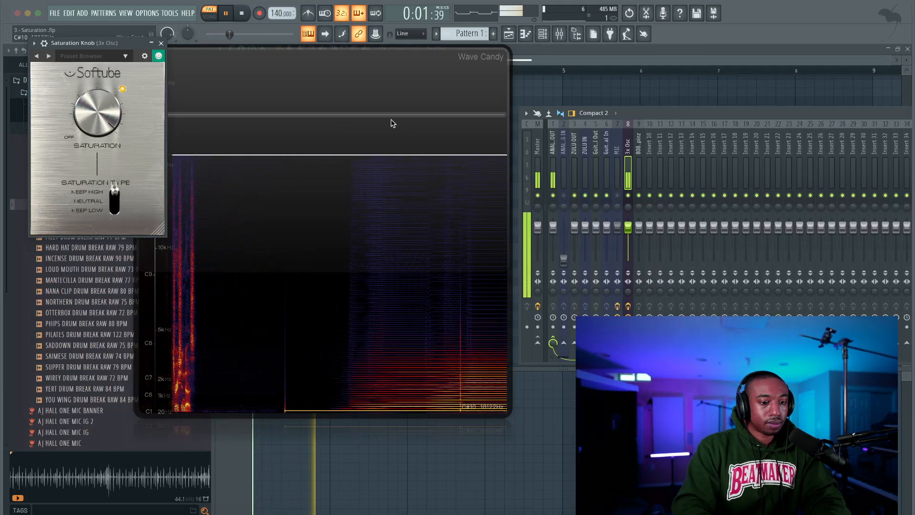
pyautogui.press('space')
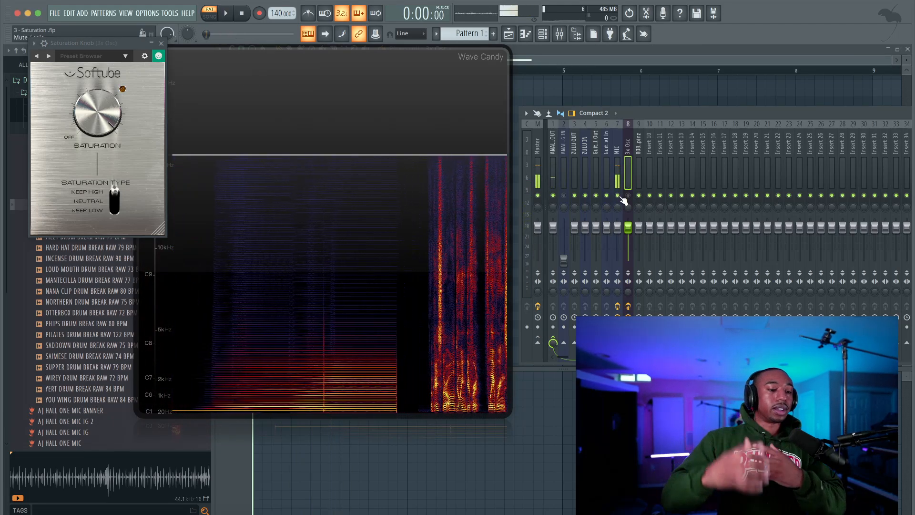
# Transpose the 3x Osc note in the piano roll down one octave to C2.
pyautogui.moveTo(474, 92); pyautogui.dragTo(717, 152)
pyautogui.click(354, 61)
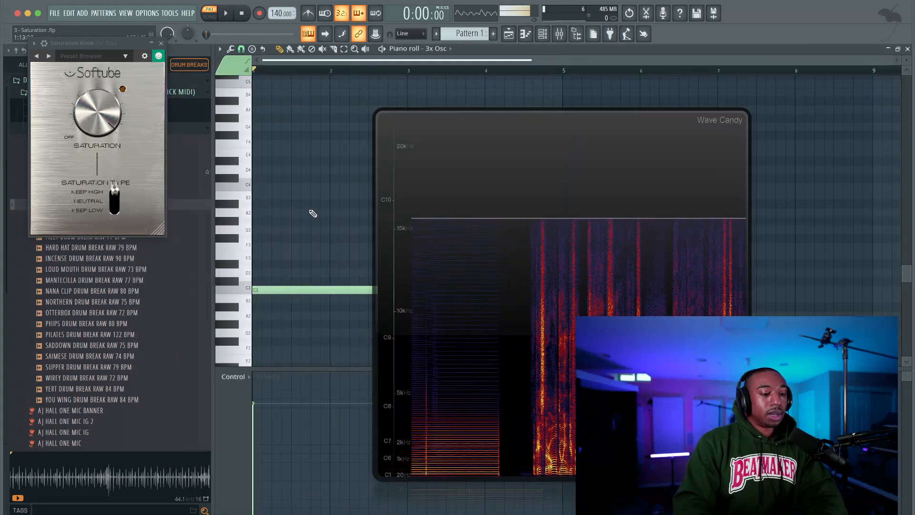
pyautogui.hotkey('ctrl', 'a')
pyautogui.hotkey('ctrl', 'Down')
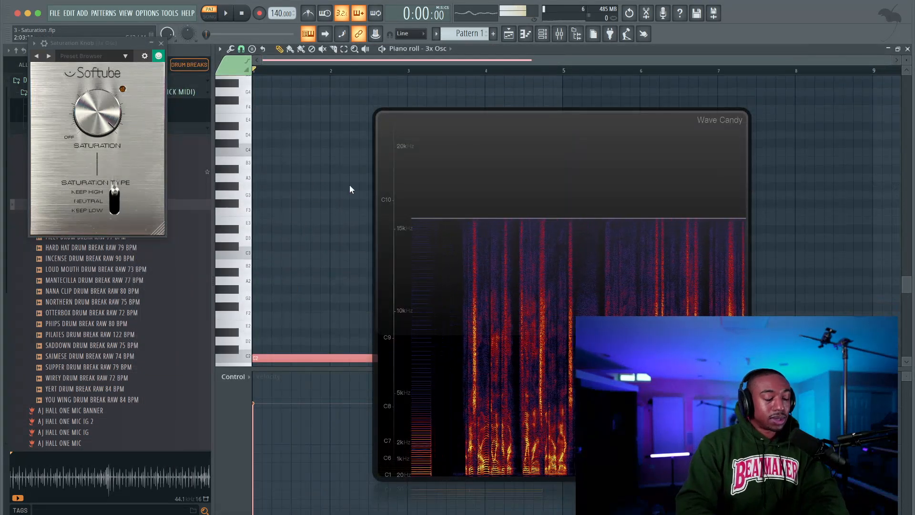
# Bring the mixer back up and place Wave Candy between Saturation Knob and the 3x Osc mixer track.
pyautogui.click(567, 38)
pyautogui.moveTo(657, 257); pyautogui.dragTo(529, 240)
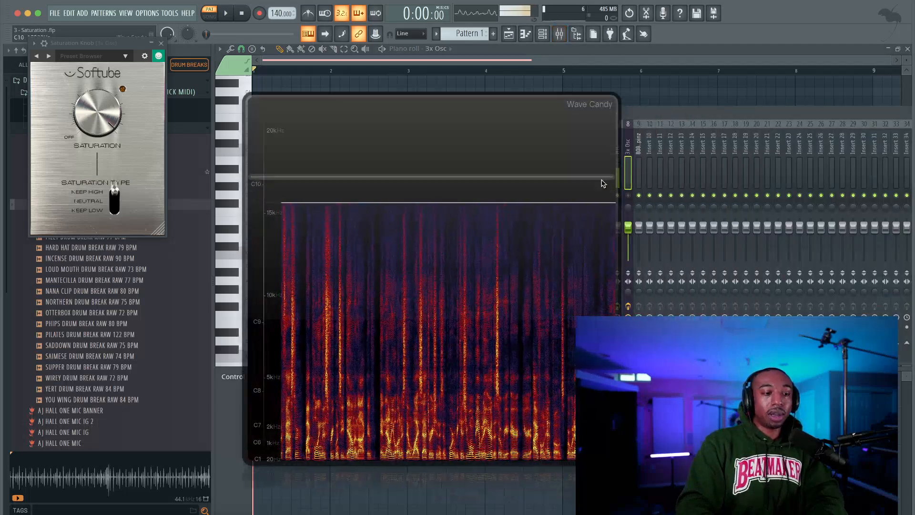
pyautogui.moveTo(513, 187); pyautogui.dragTo(434, 134)
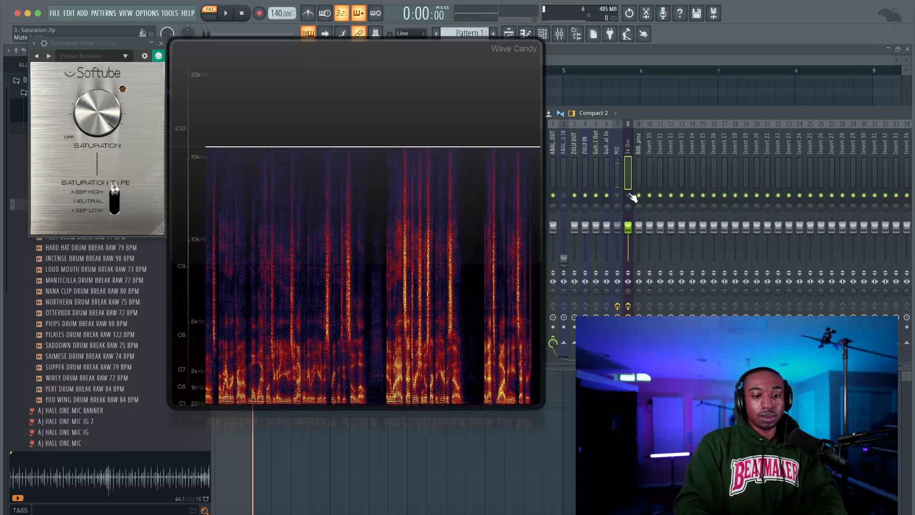
# Set Saturation Type to Keep Low and play the C2 note while raising the saturation from off to maximum.
pyautogui.moveTo(107, 120); pyautogui.dragTo(106, 370)
pyautogui.click(114, 210)
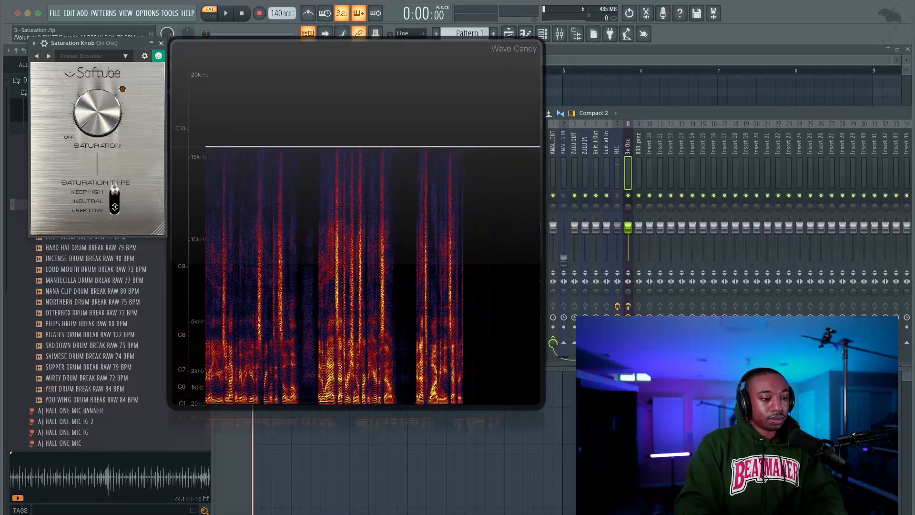
pyautogui.press('space')
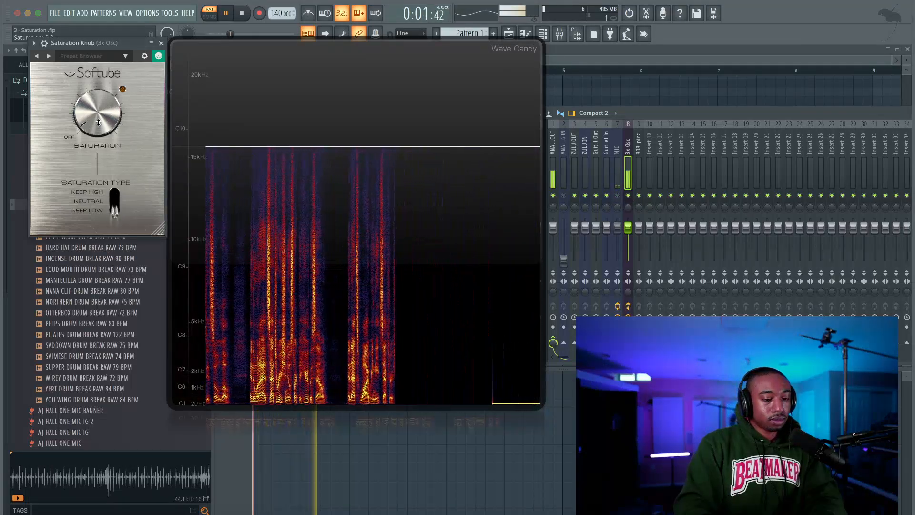
pyautogui.moveTo(96, 119); pyautogui.dragTo(98, 74)
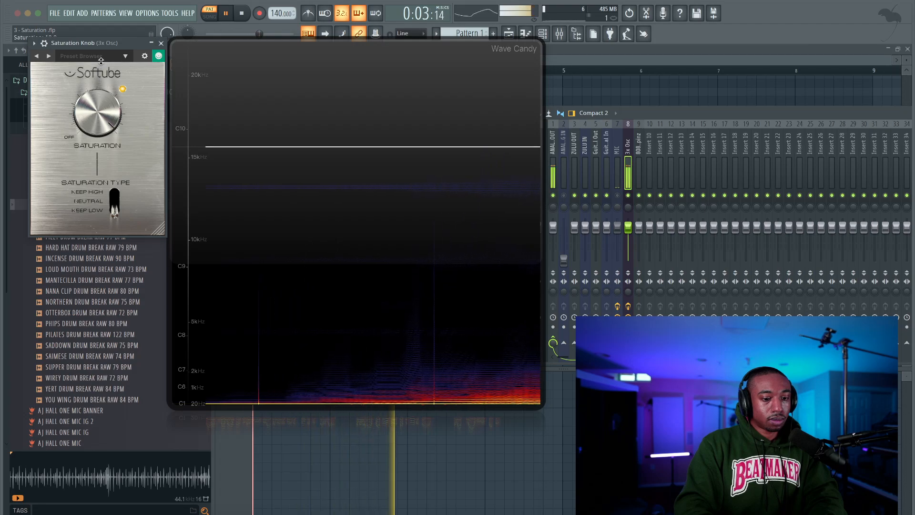
pyautogui.press('space')
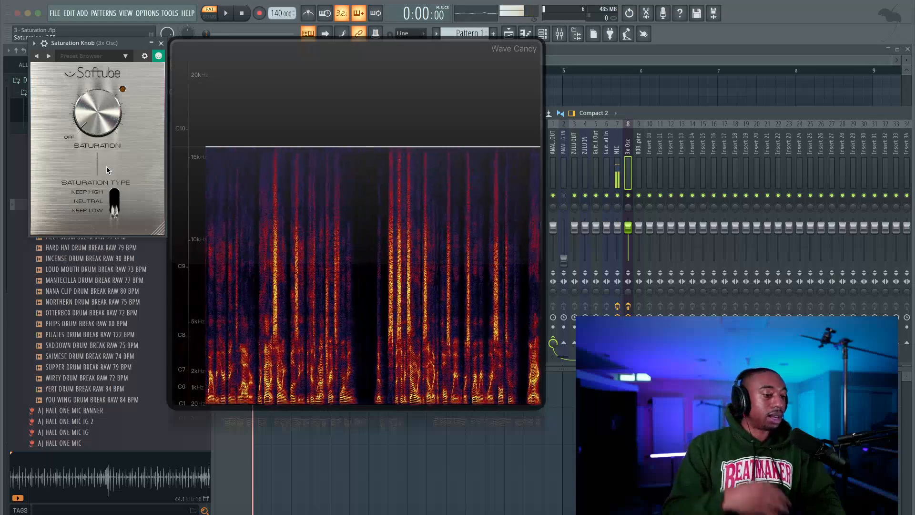
# Play the C2 note with Saturation Type on Neutral and Keep High, sweeping the saturation up and back to off in each mode.
pyautogui.moveTo(114, 213); pyautogui.dragTo(115, 202)
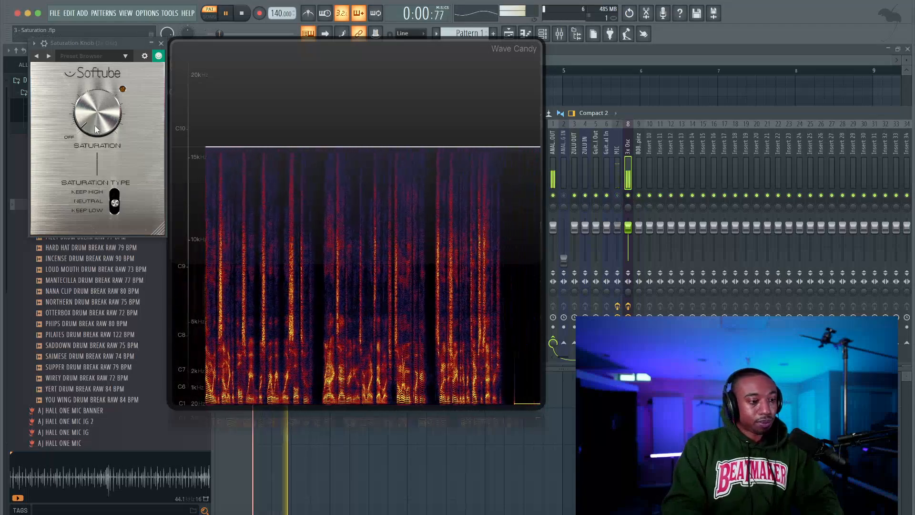
pyautogui.moveTo(94, 116); pyautogui.dragTo(118, 248)
pyautogui.click(115, 191)
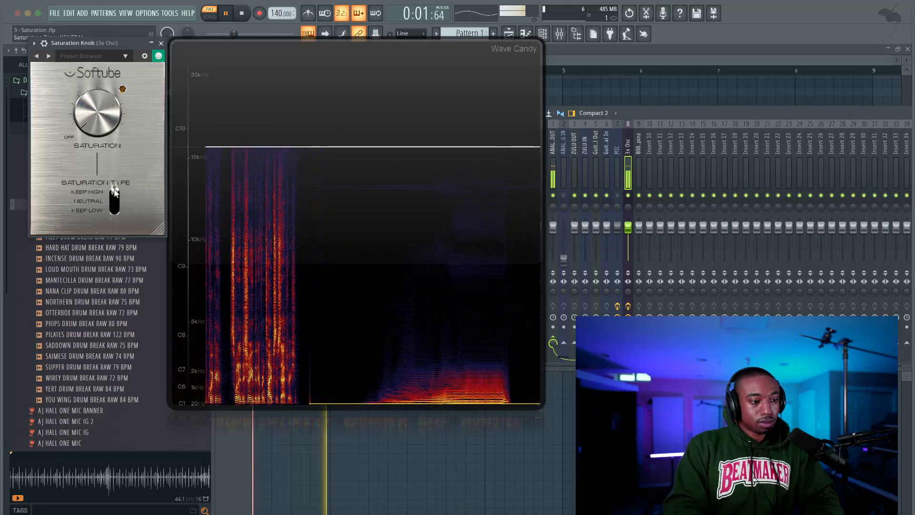
pyautogui.moveTo(93, 102)
pyautogui.mouseDown()
pyautogui.moveTo(91, 24)
pyautogui.moveTo(91, 102)
pyautogui.mouseUp()
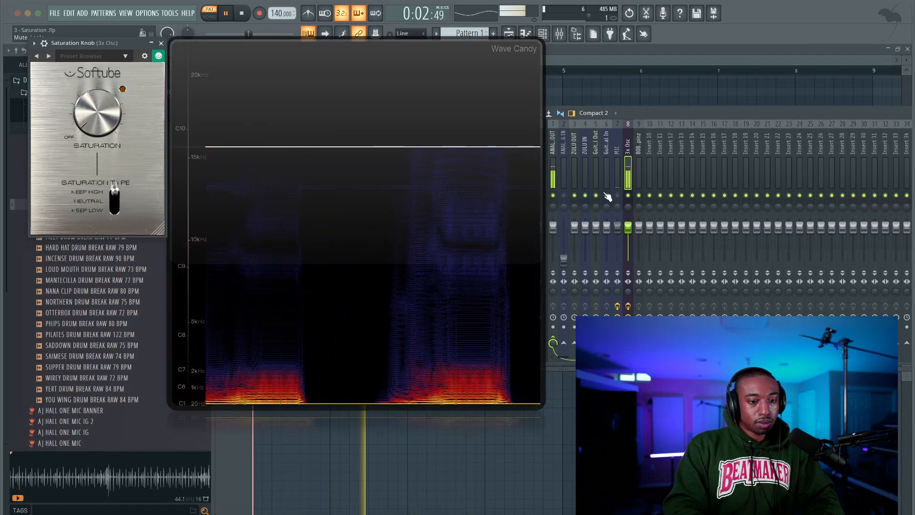
pyautogui.press('space')
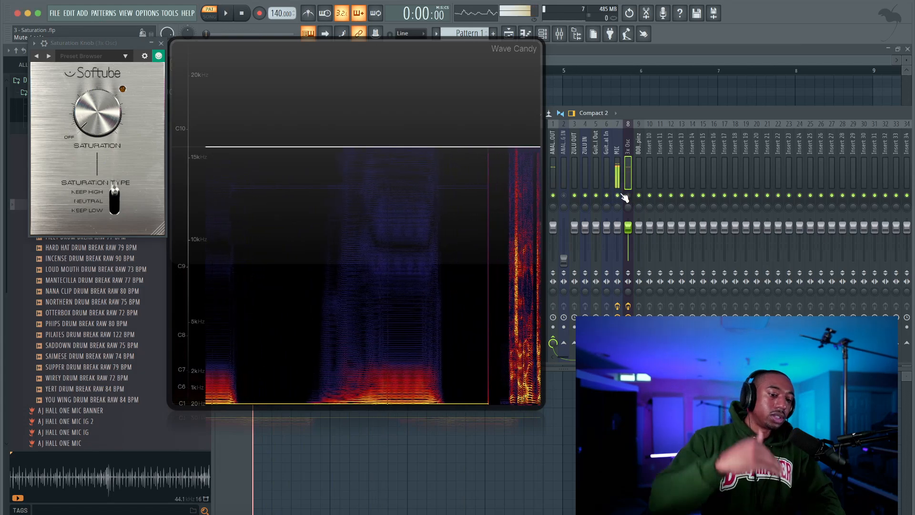
pyautogui.click(626, 197)
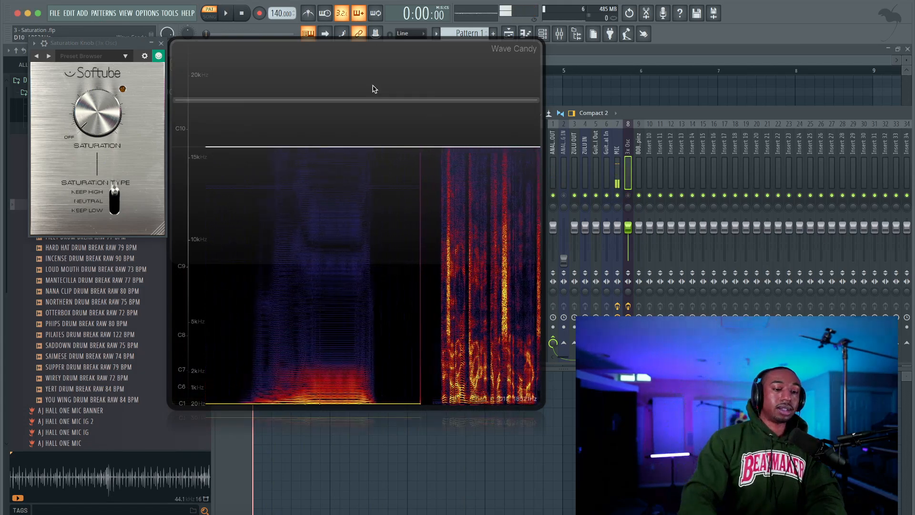
# Close Saturation Knob, switch the 3x Osc track's active effect to Fruity Fast Dist, and open its window beside Wave Candy.
pyautogui.click(162, 45)
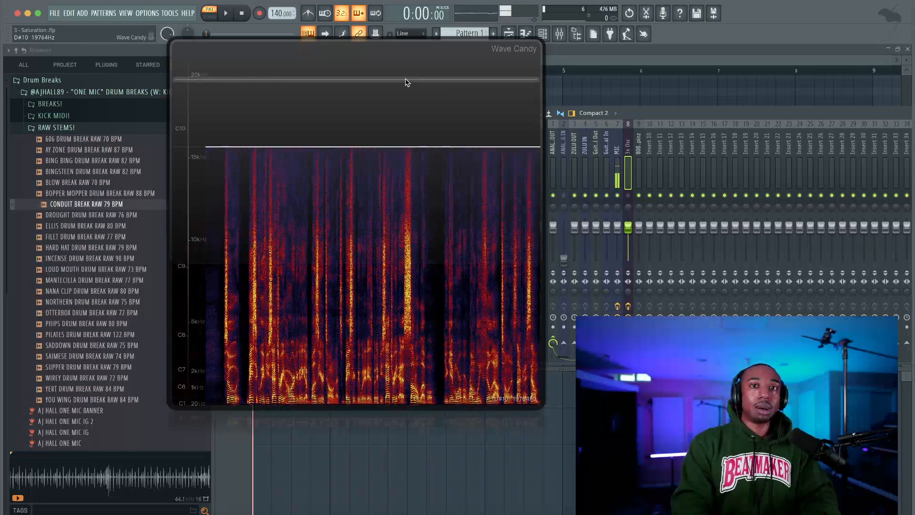
pyautogui.moveTo(500, 94); pyautogui.dragTo(388, 93)
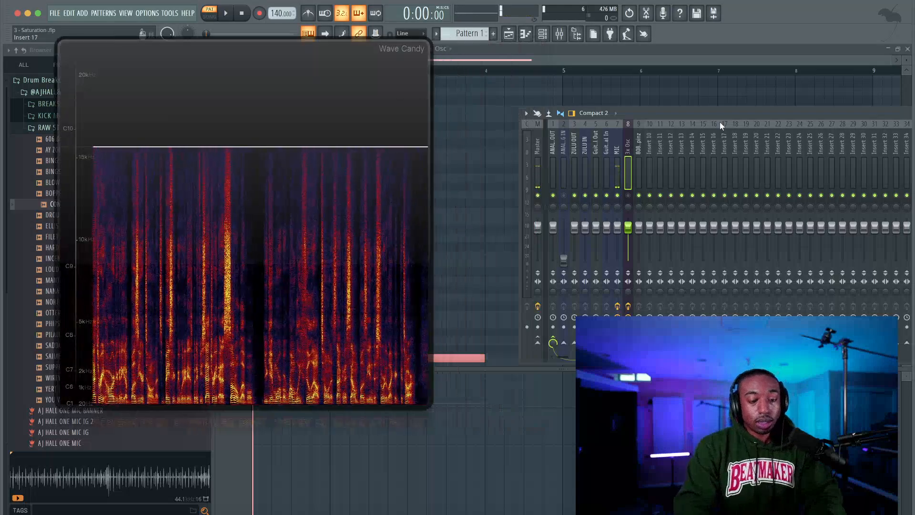
pyautogui.moveTo(740, 114); pyautogui.dragTo(584, 114)
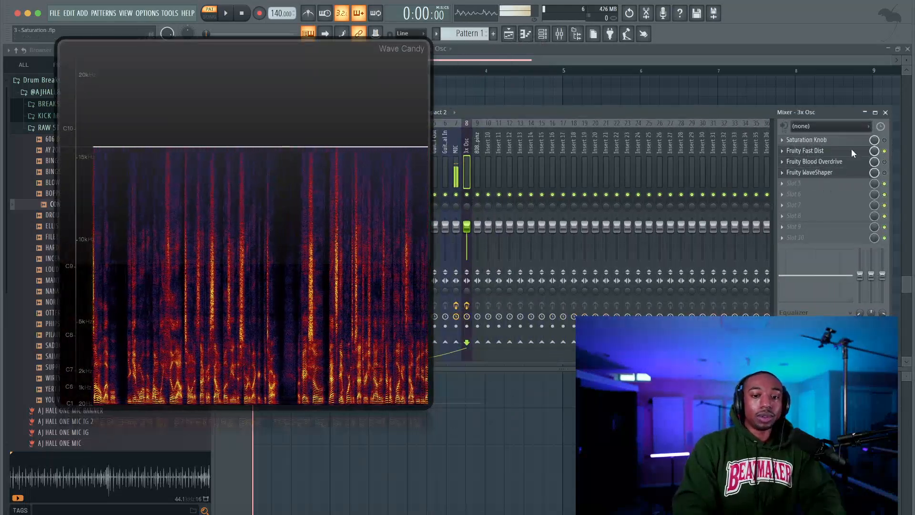
pyautogui.click(845, 151)
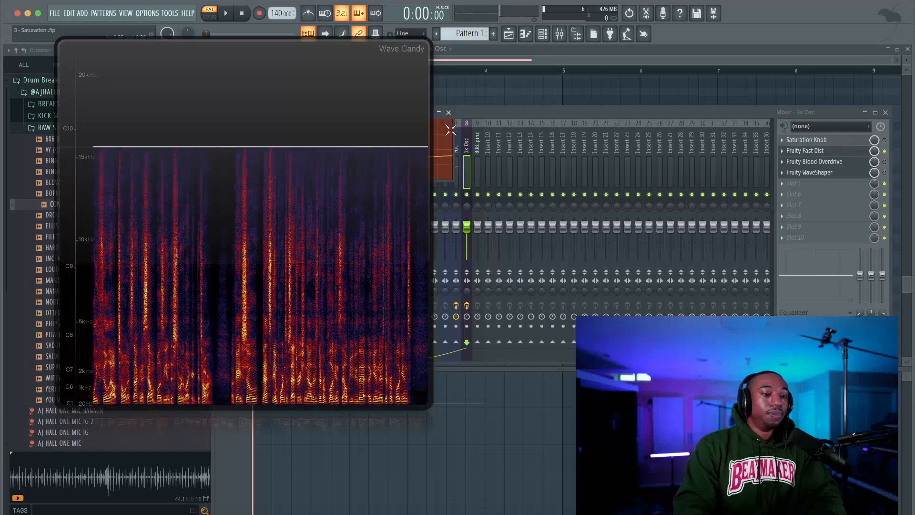
pyautogui.moveTo(453, 130); pyautogui.dragTo(616, 119)
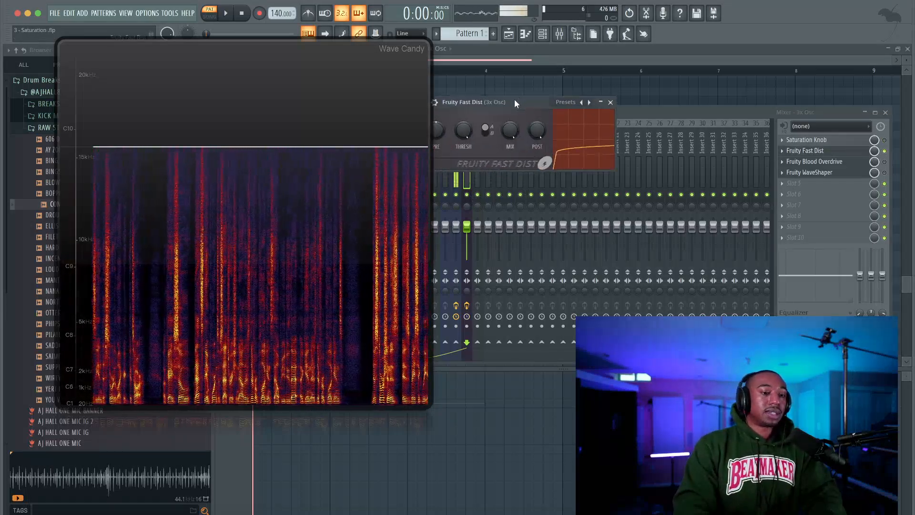
# Move the Fruity Fast Dist window clear of Wave Candy and play the C2 note while raising Pre to 80%.
pyautogui.moveTo(514, 100); pyautogui.dragTo(531, 69)
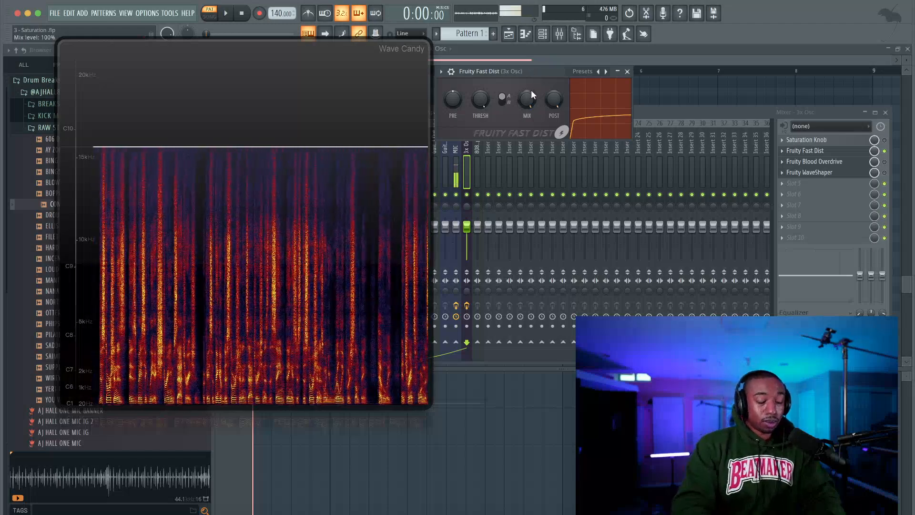
pyautogui.press('space')
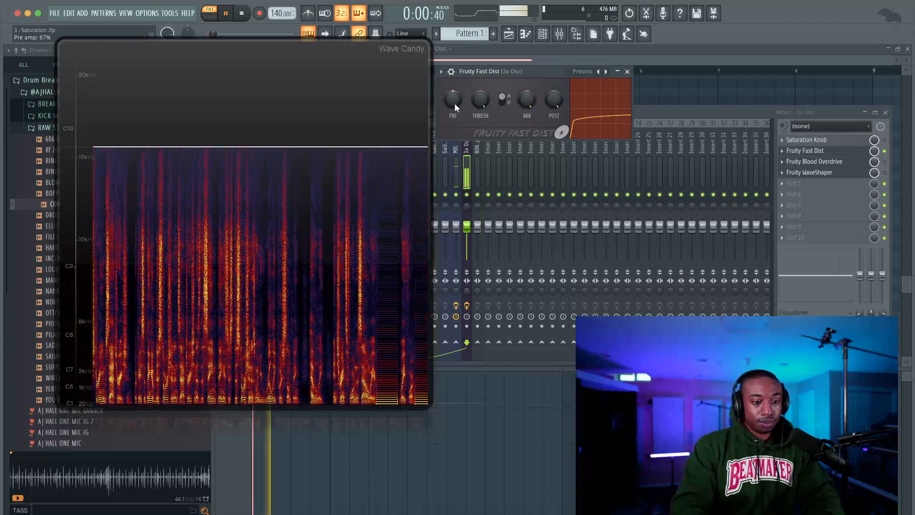
pyautogui.moveTo(454, 103)
pyautogui.mouseDown()
pyautogui.moveTo(454, 112)
pyautogui.moveTo(454, 93)
pyautogui.mouseUp()
pyautogui.press('space')
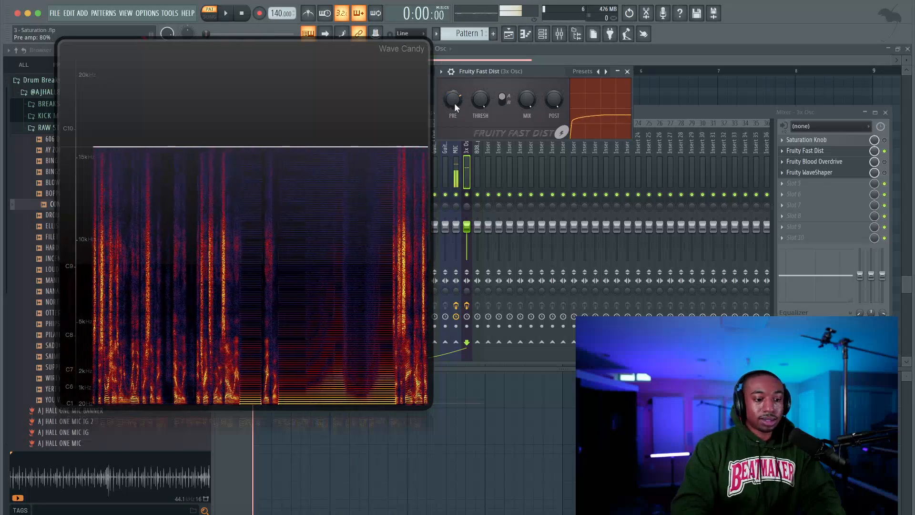
# Bypass Fruity Fast Dist, activate Fruity Blood Overdrive on the 3x Osc track, and place its window beside Wave Candy.
pyautogui.click(885, 151)
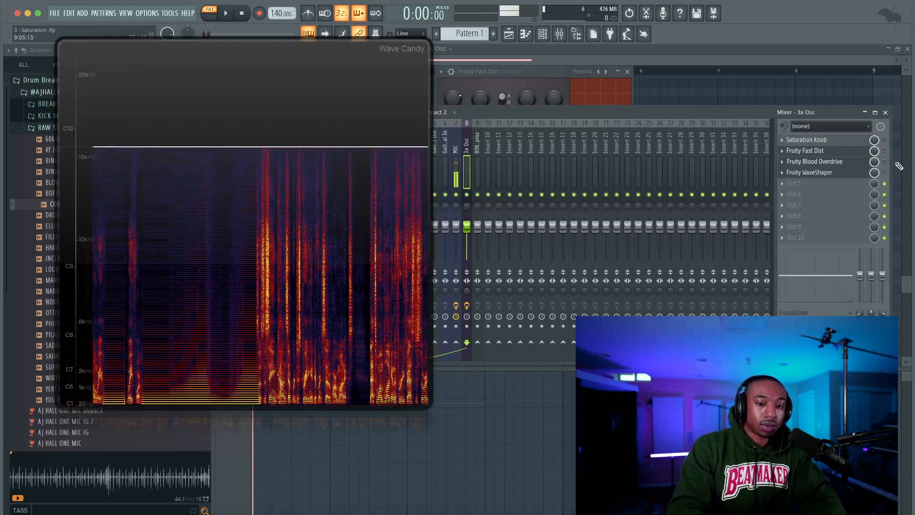
pyautogui.click(856, 164)
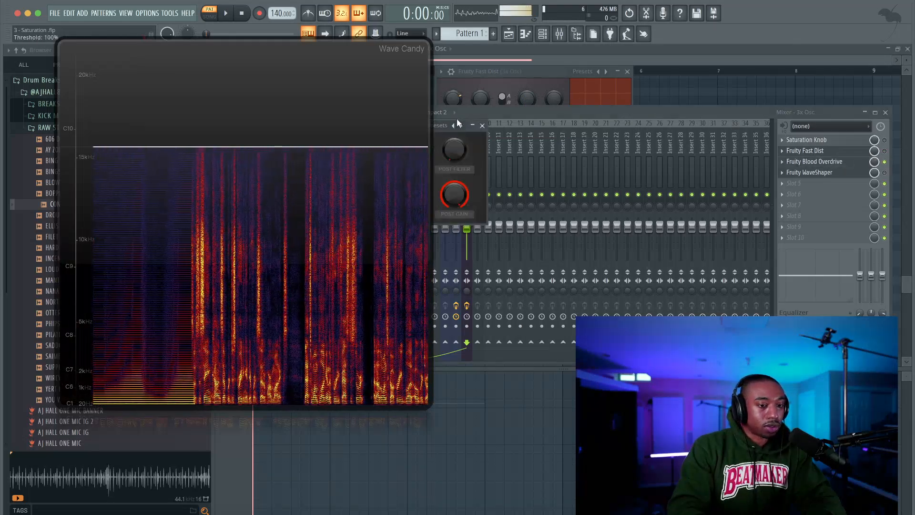
pyautogui.moveTo(487, 147); pyautogui.dragTo(523, 147)
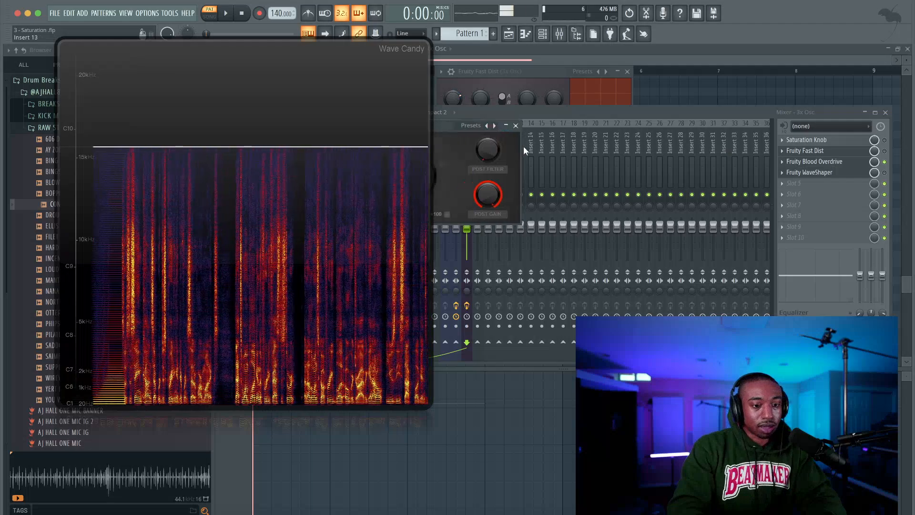
pyautogui.moveTo(449, 126); pyautogui.dragTo(571, 63)
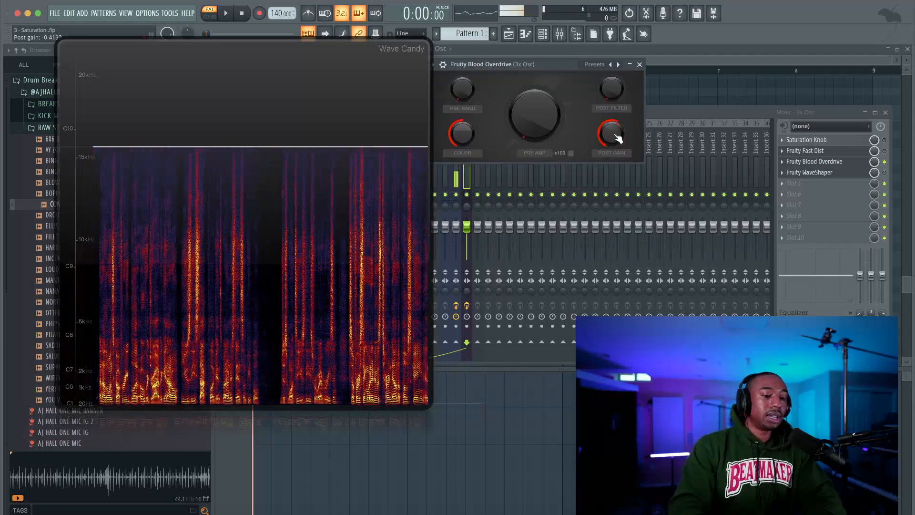
# Play the C2 note while raising Fruity Blood Overdrive's PreAmp from zero to maximum, and close the plugin window.
pyautogui.press('space')
pyautogui.moveTo(526, 128); pyautogui.dragTo(529, 103)
pyautogui.press('space')
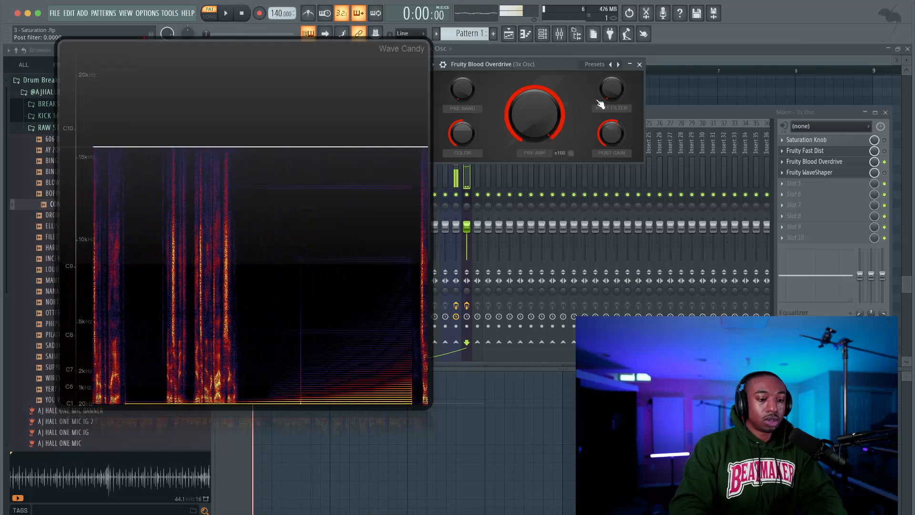
pyautogui.click(640, 64)
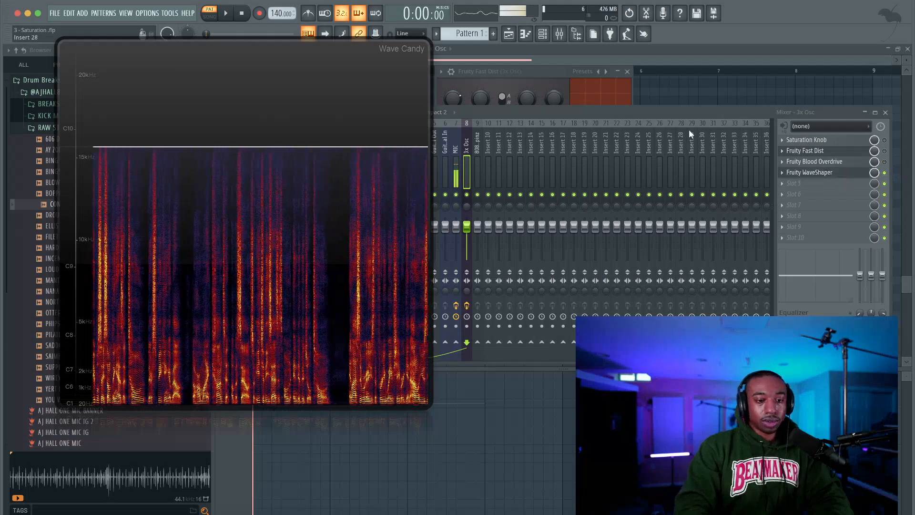
# Switch the 3x Osc track's active effect to Fruity WaveShaper and arrange its window beside Wave Candy.
pyautogui.moveTo(400, 80); pyautogui.dragTo(331, 344)
pyautogui.moveTo(348, 140); pyautogui.dragTo(553, 140)
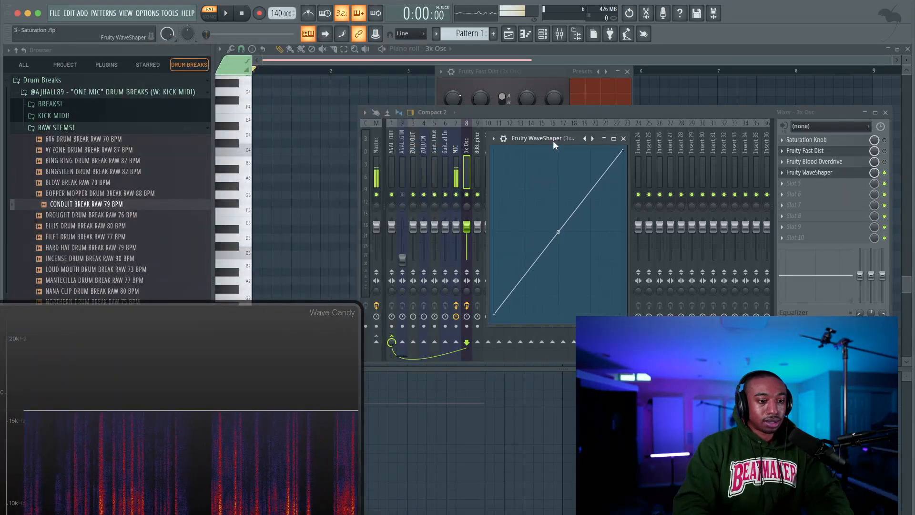
pyautogui.moveTo(260, 346); pyautogui.dragTo(282, 76)
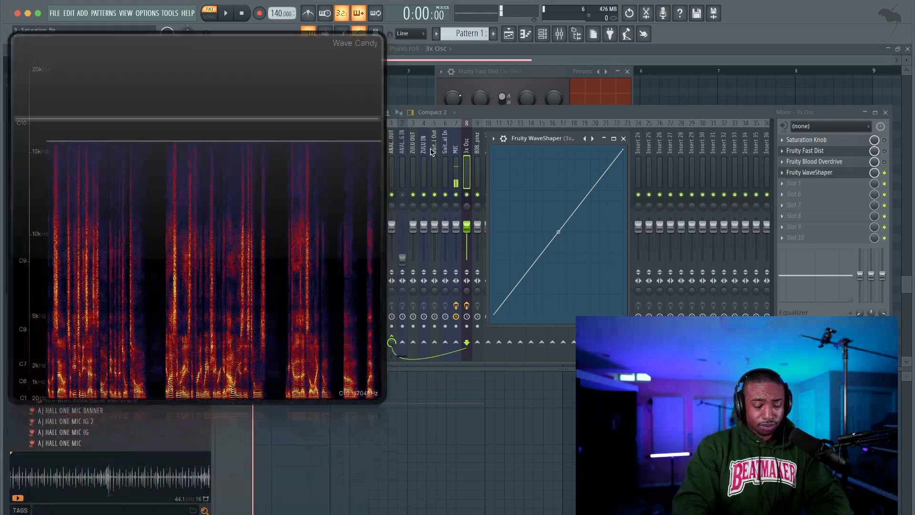
pyautogui.moveTo(551, 135); pyautogui.dragTo(456, 135)
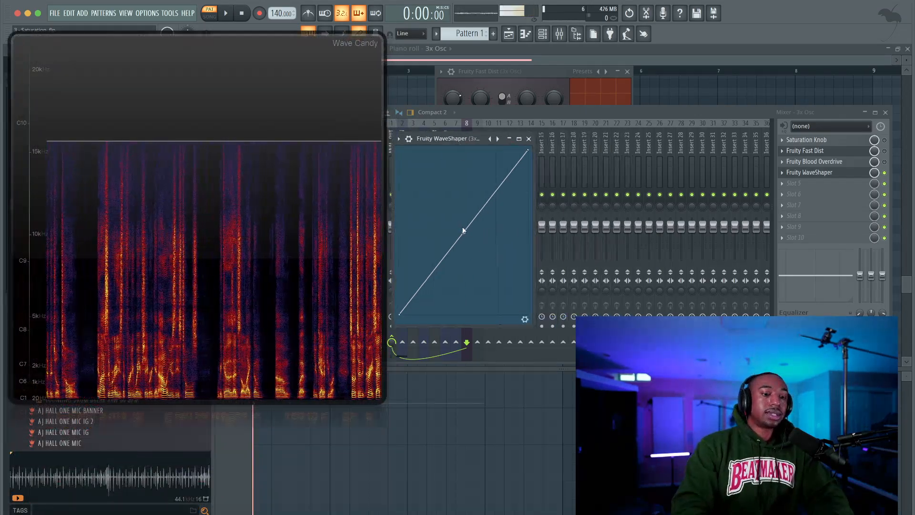
# Play the C2 note while pulling the middle of the Fruity WaveShaper curve up to the maximum, and replay it.
pyautogui.press('space')
pyautogui.moveTo(465, 231); pyautogui.dragTo(464, 151)
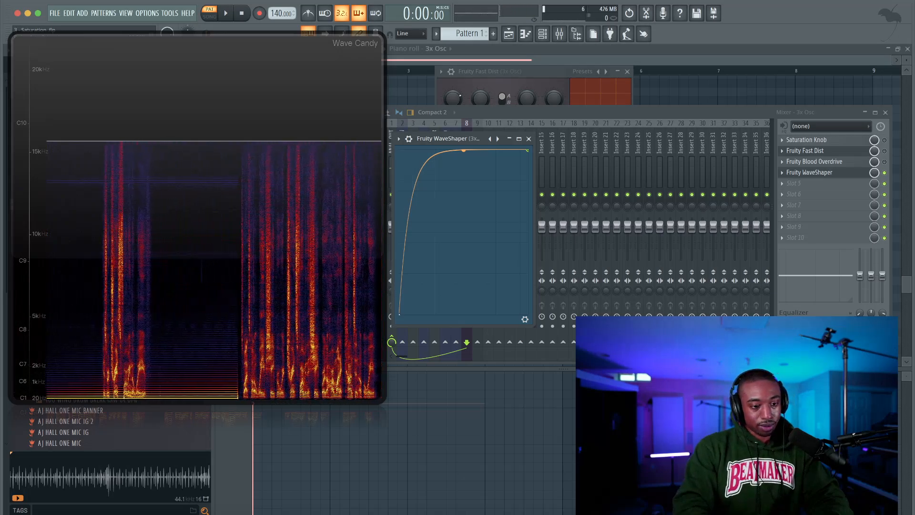
pyautogui.press('space')
pyautogui.press('space')
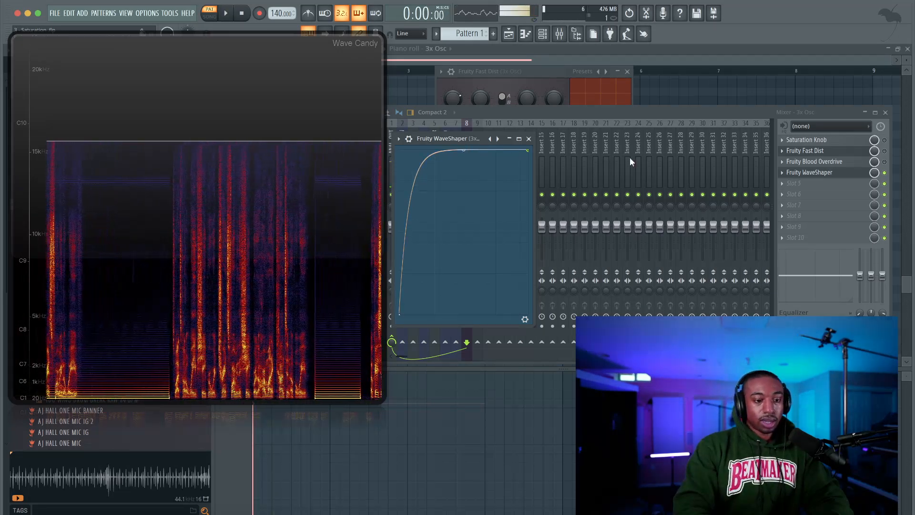
# Bypass and close Fruity WaveShaper, shrink Wave Candy to its small view, and close the mixer and piano roll.
pyautogui.click(833, 172)
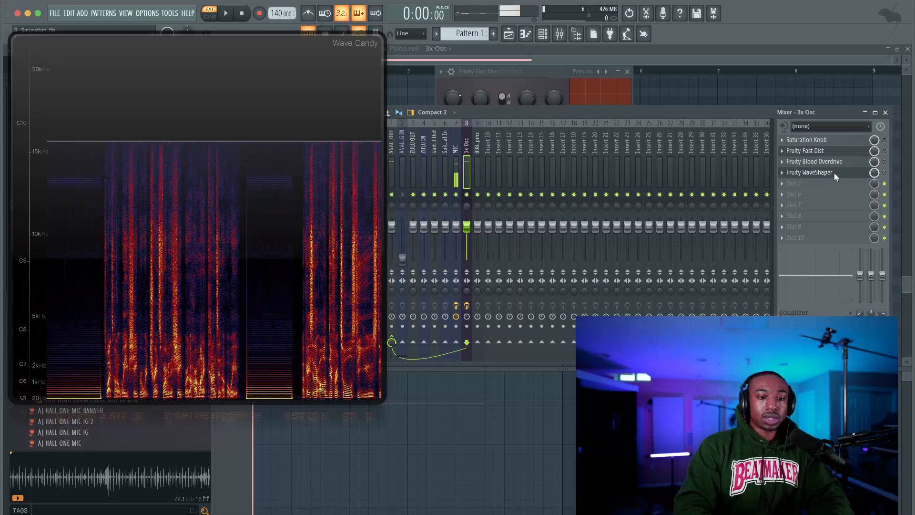
pyautogui.doubleClick(343, 72)
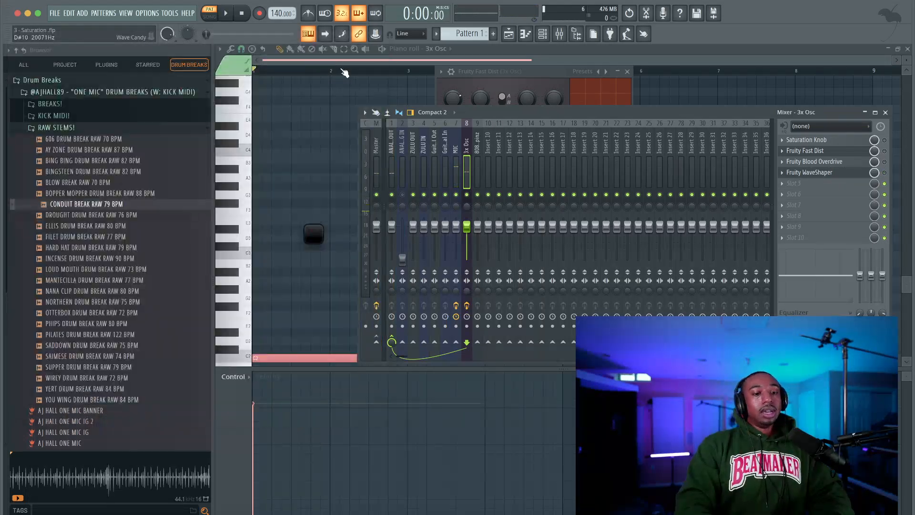
pyautogui.click(885, 113)
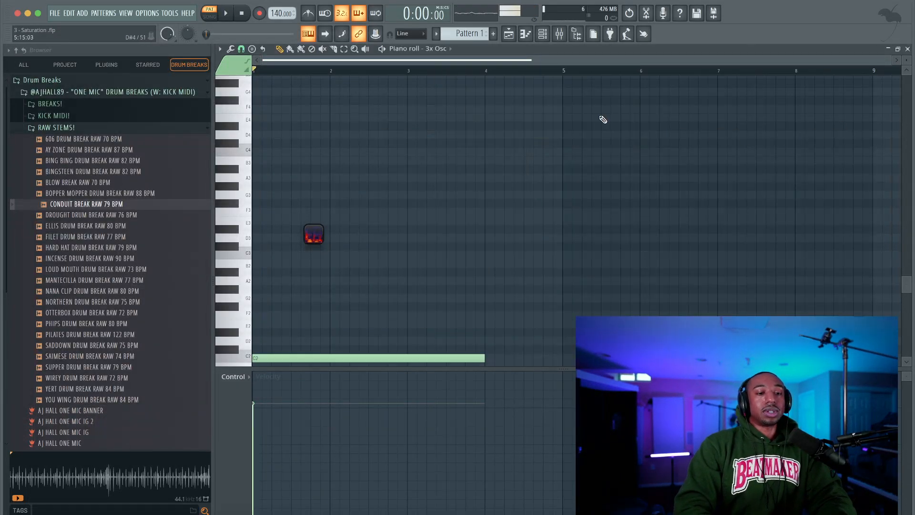
pyautogui.click(910, 49)
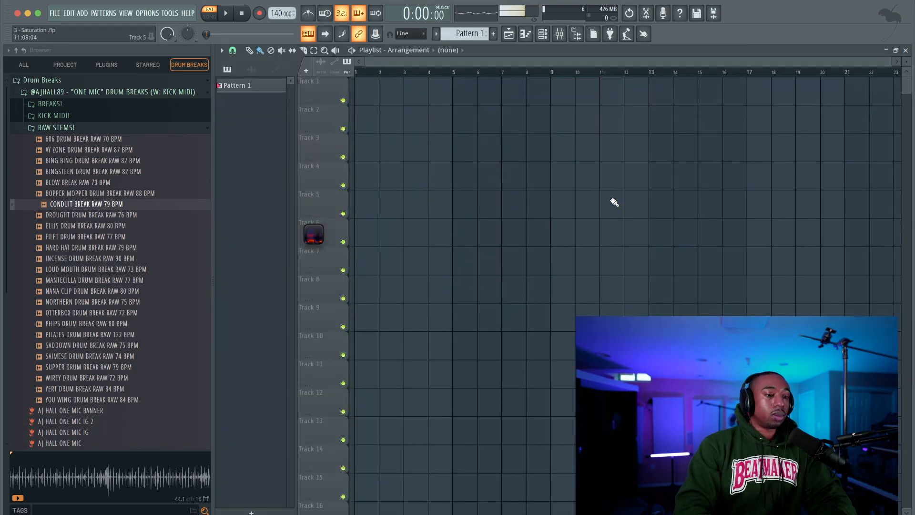
# Clear the 3x Osc note in the channel rack, select the 808 (2) Spinz channel, and close its sampler window.
pyautogui.click(544, 34)
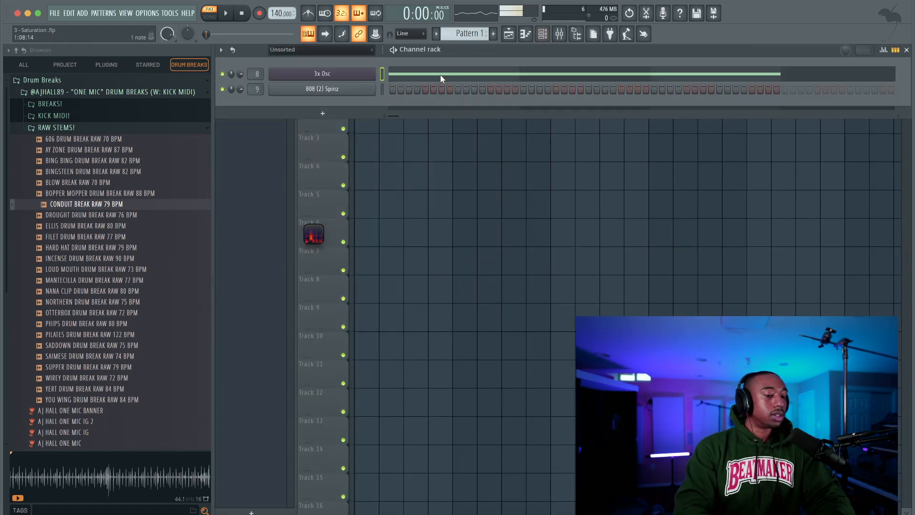
pyautogui.click(374, 91)
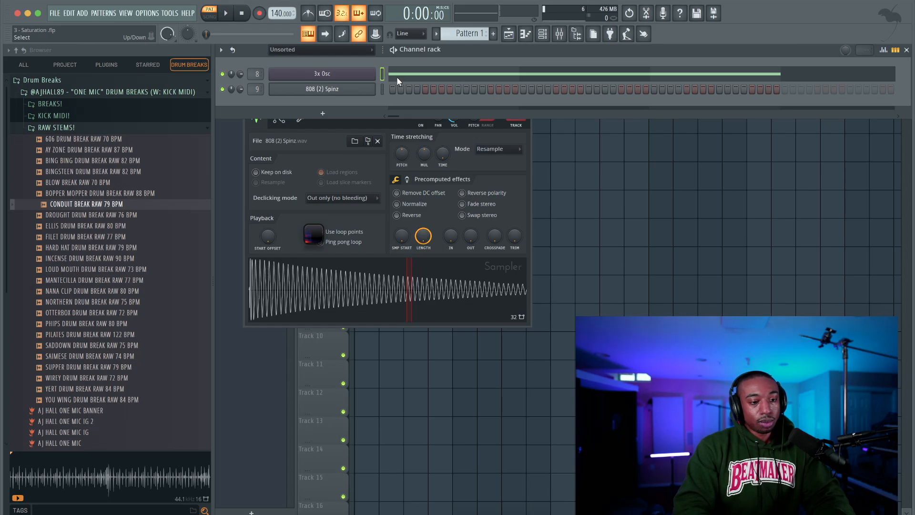
pyautogui.click(383, 88)
pyautogui.click(528, 140)
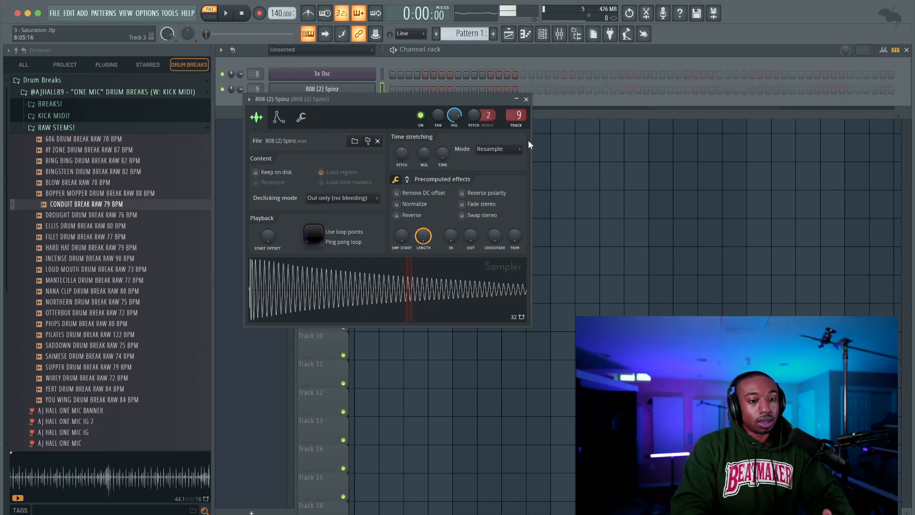
pyautogui.click(527, 100)
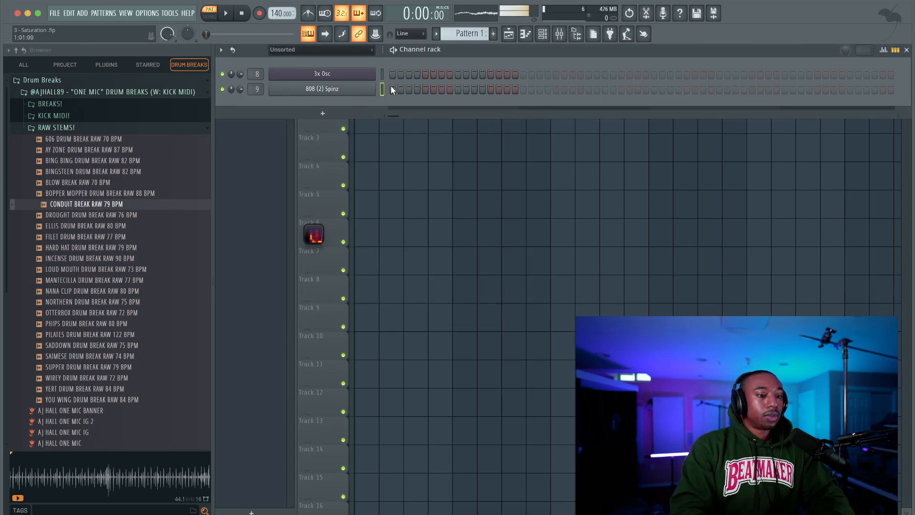
# Place Pattern 1 clips on playlist Track 1 at bars 1, 5 and 9, stretching the bar 9 clip to four bars.
pyautogui.press('F6')
pyautogui.click(364, 97)
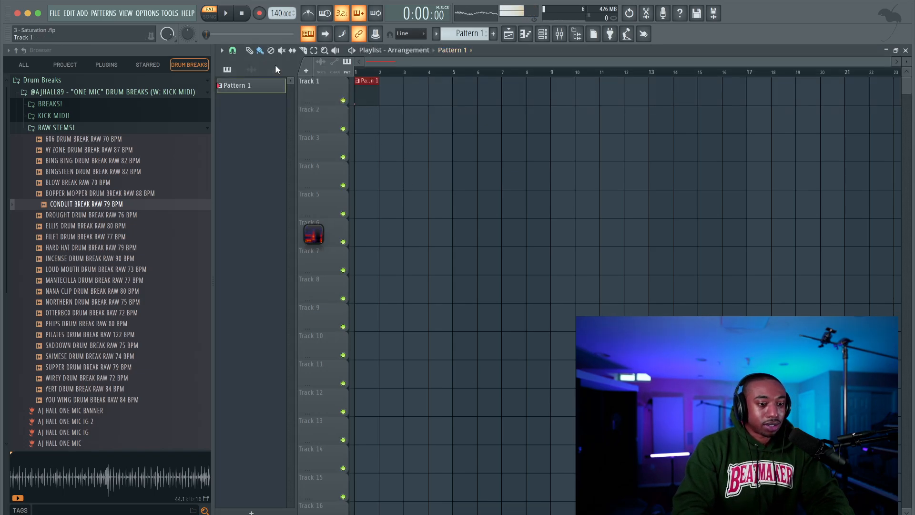
pyautogui.click(455, 95)
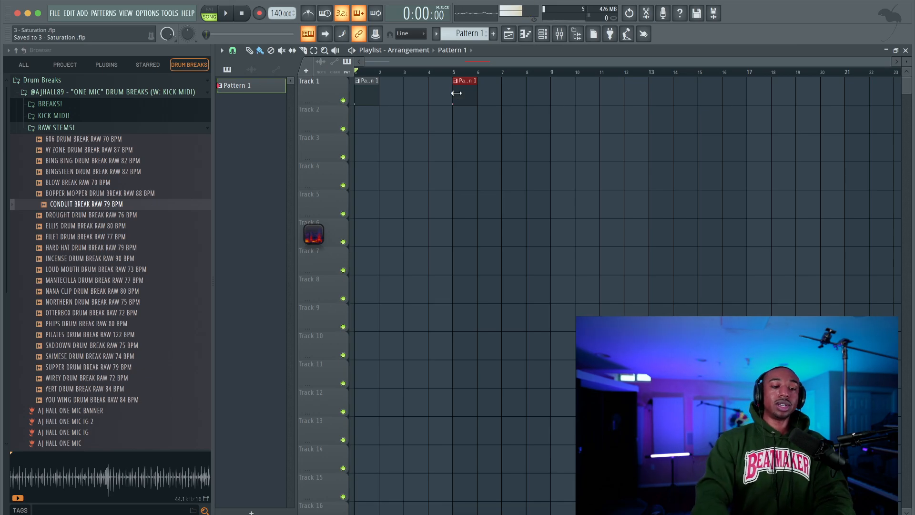
pyautogui.click(556, 101)
pyautogui.moveTo(572, 97); pyautogui.dragTo(649, 96)
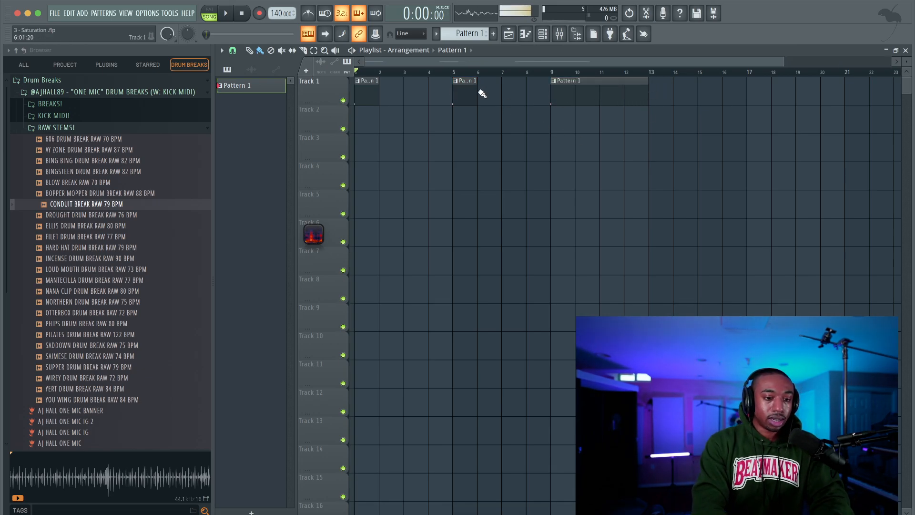
# Stretch the Pattern 1 clips at bars 5 and 1 to four bars each and delete the clip at bar 9.
pyautogui.moveTo(537, 92); pyautogui.dragTo(552, 91)
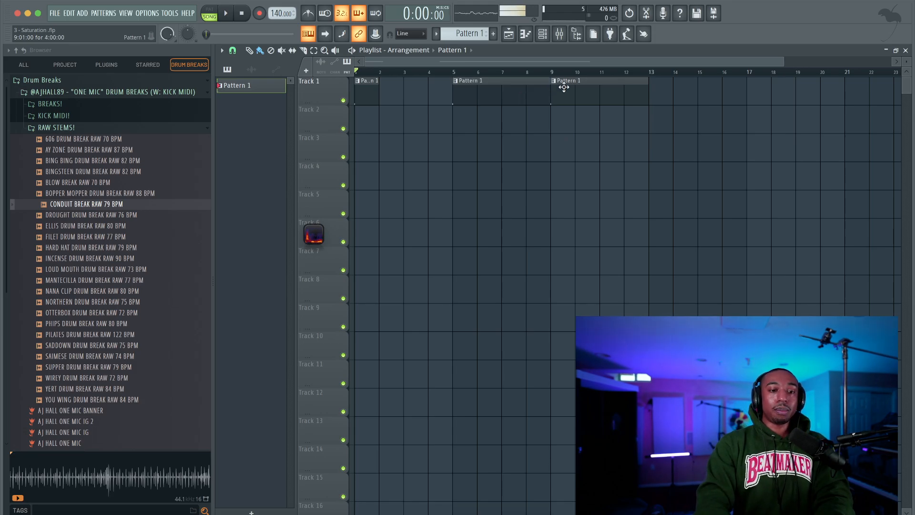
pyautogui.rightClick(566, 88)
pyautogui.moveTo(378, 91); pyautogui.dragTo(452, 91)
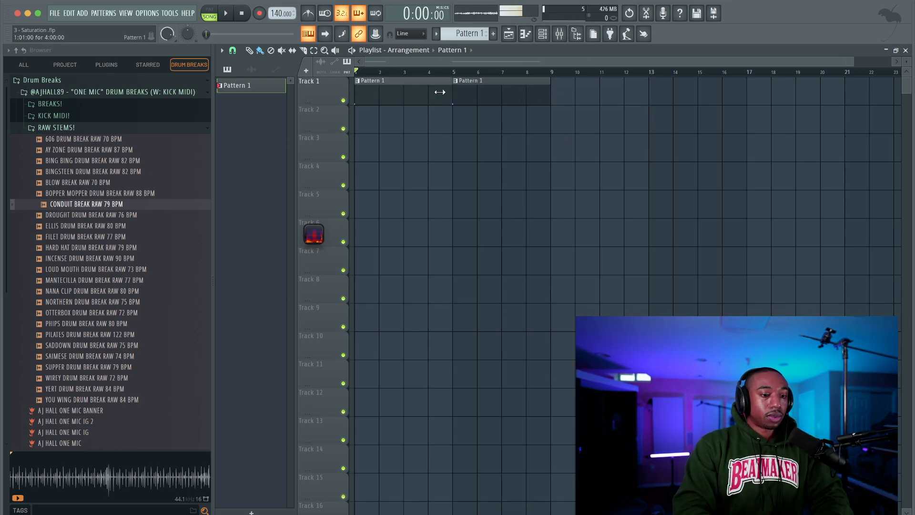
# Bring up the channel rack and mixer, and select the 3x Osc channel with its mixer track.
pyautogui.click(543, 34)
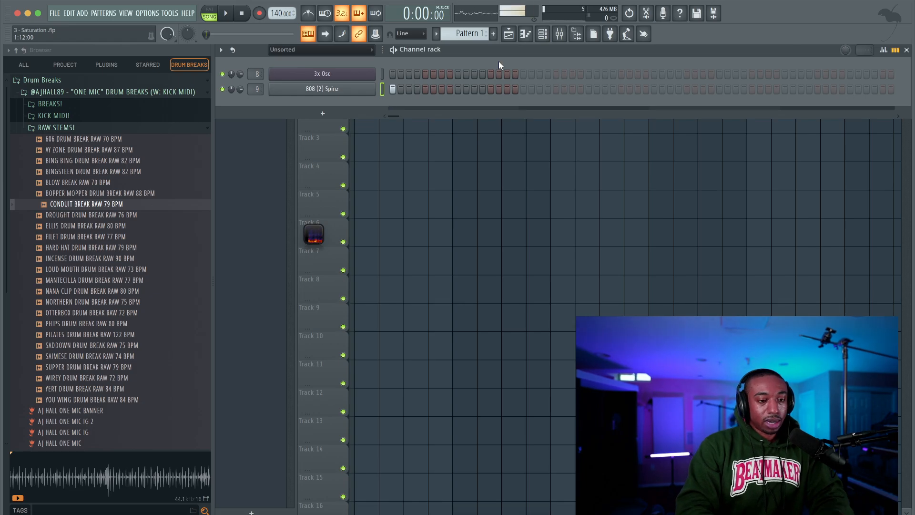
pyautogui.click(559, 33)
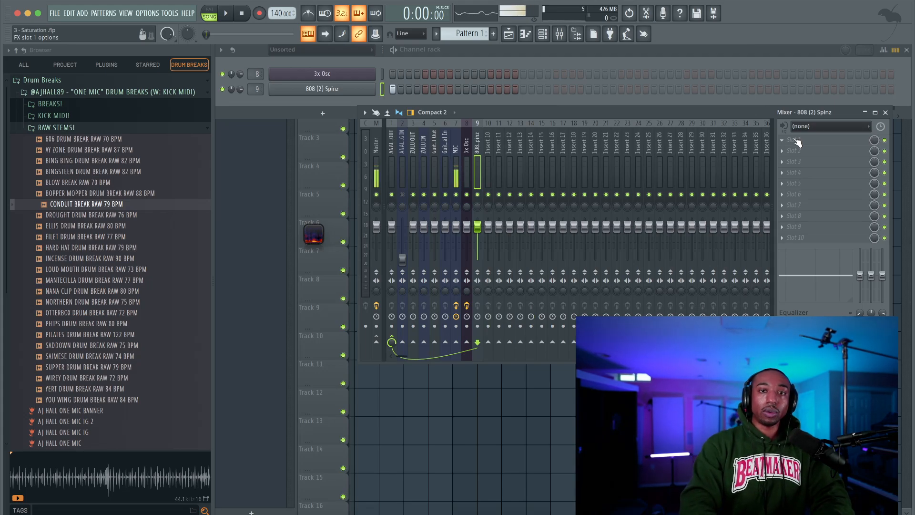
pyautogui.click(383, 75)
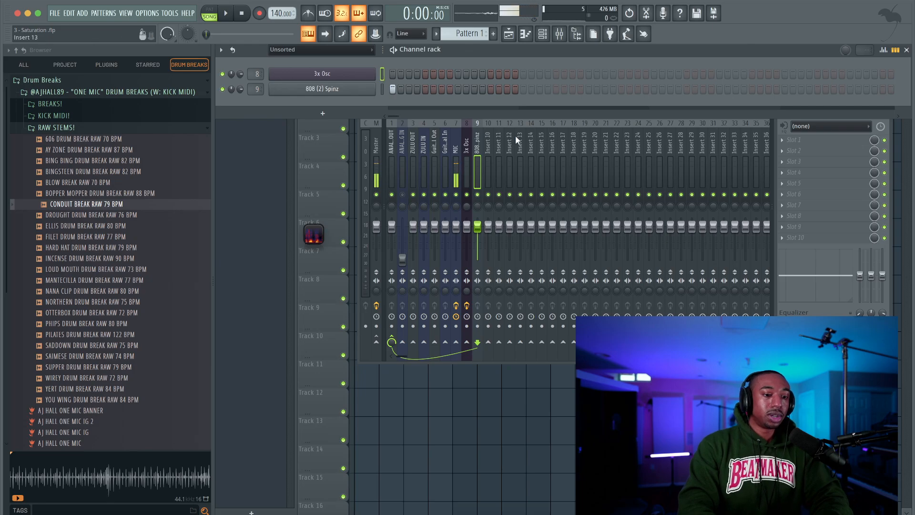
pyautogui.click(467, 148)
# Load Fruity Reeverb 2 in slot 5 of the 3x Osc track, turn Dry down and Wet up, and play C5.
pyautogui.click(792, 184)
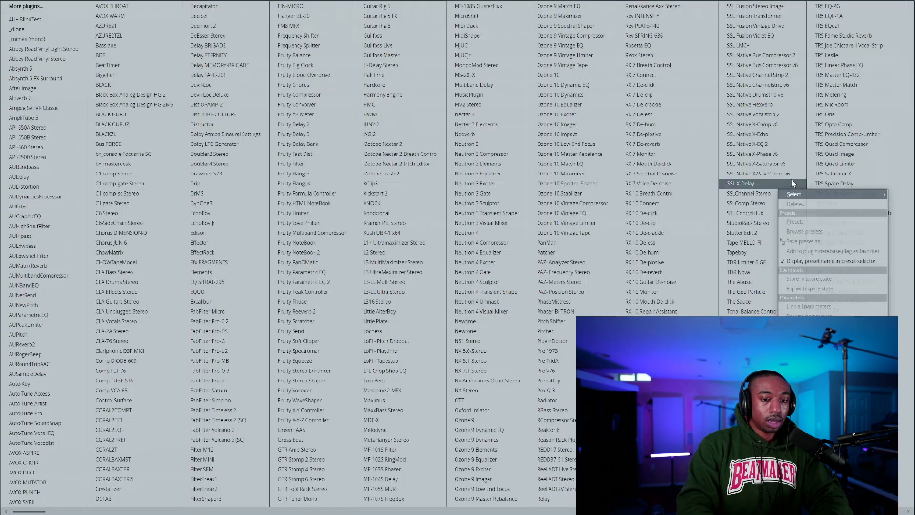
pyautogui.click(330, 311)
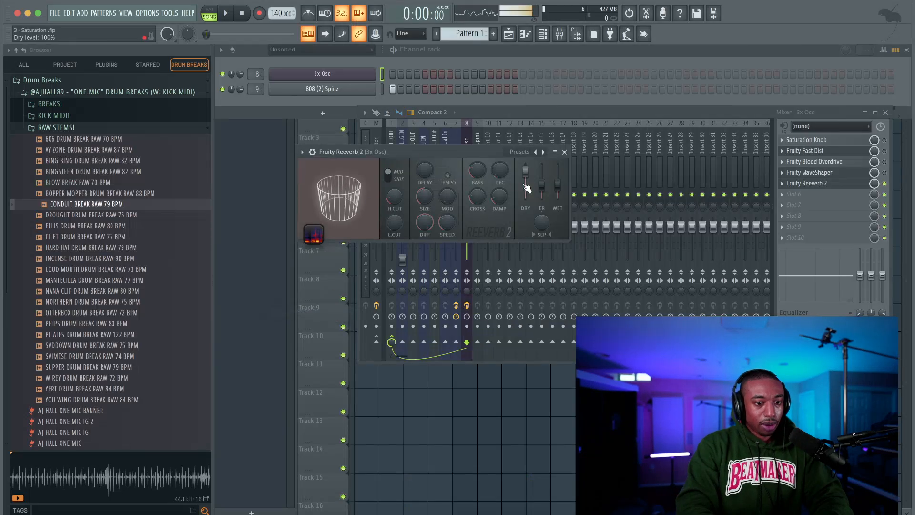
pyautogui.moveTo(568, 193); pyautogui.dragTo(527, 197)
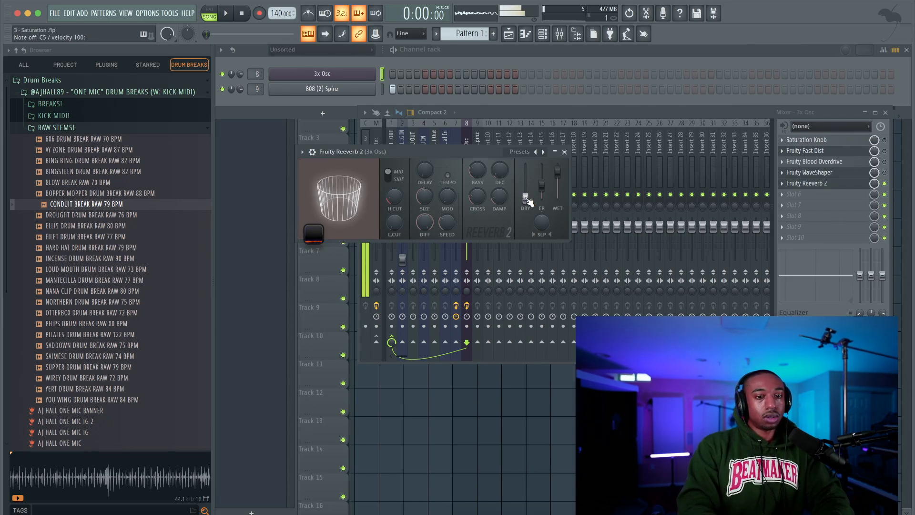
# Close the reverb and delete Fruity Reeverb 2 from slot 5 of the 3x Osc mixer track.
pyautogui.click(564, 152)
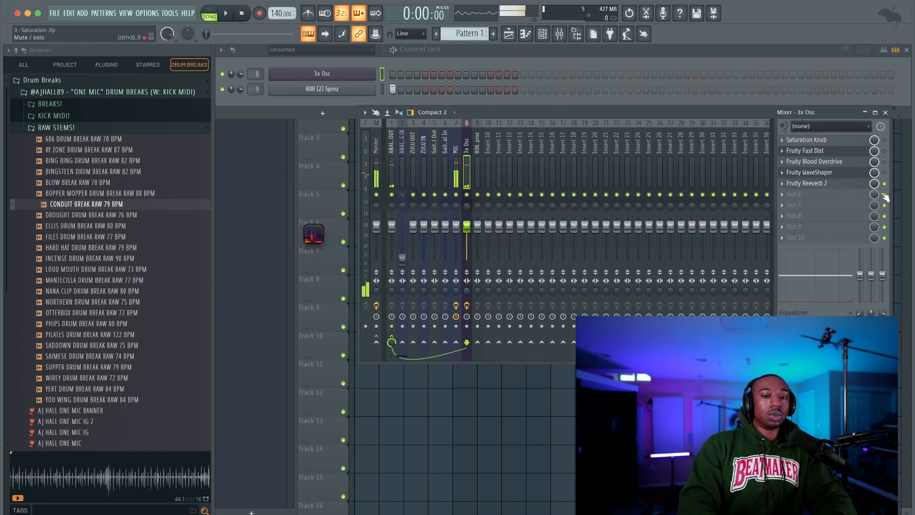
pyautogui.rightClick(792, 186)
pyautogui.click(793, 203)
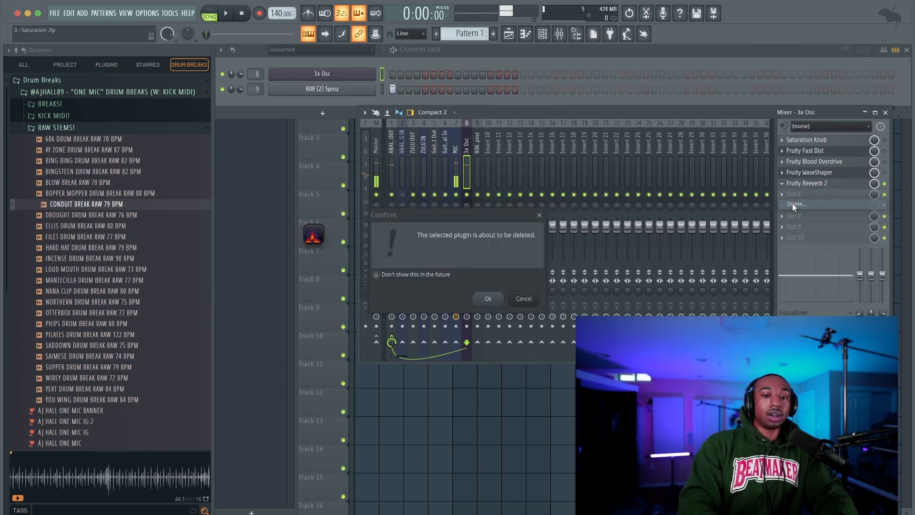
pyautogui.click(486, 299)
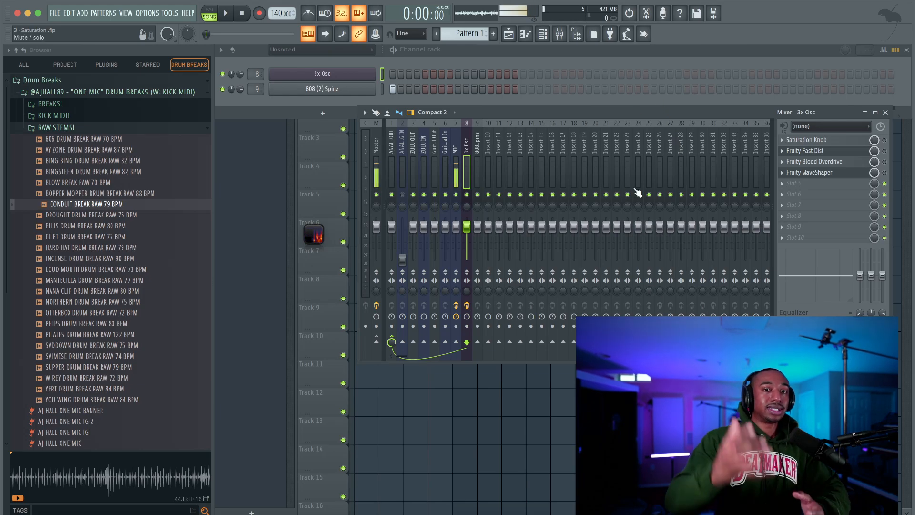
# Load UAD Thermionic Culture Vulture in slot 1 of the 808 (2) Spinz track and place it beside the expanded Wave Candy display.
pyautogui.click(478, 157)
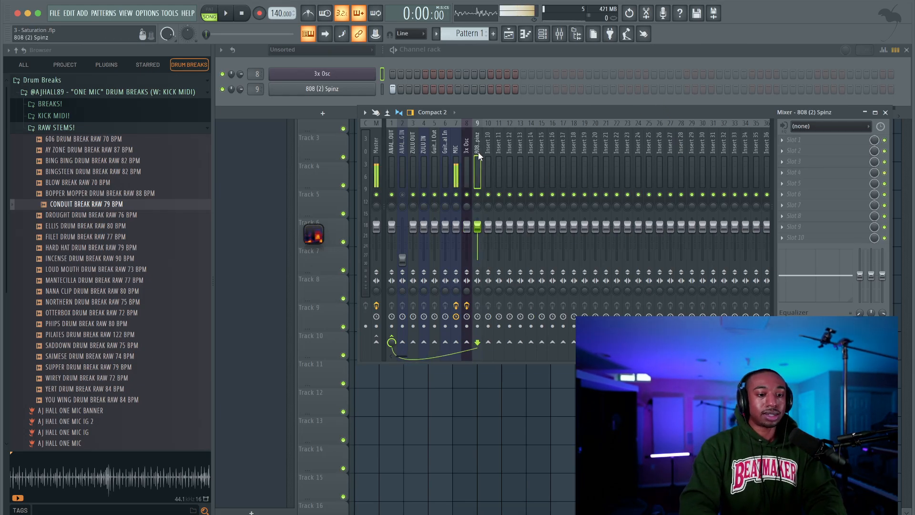
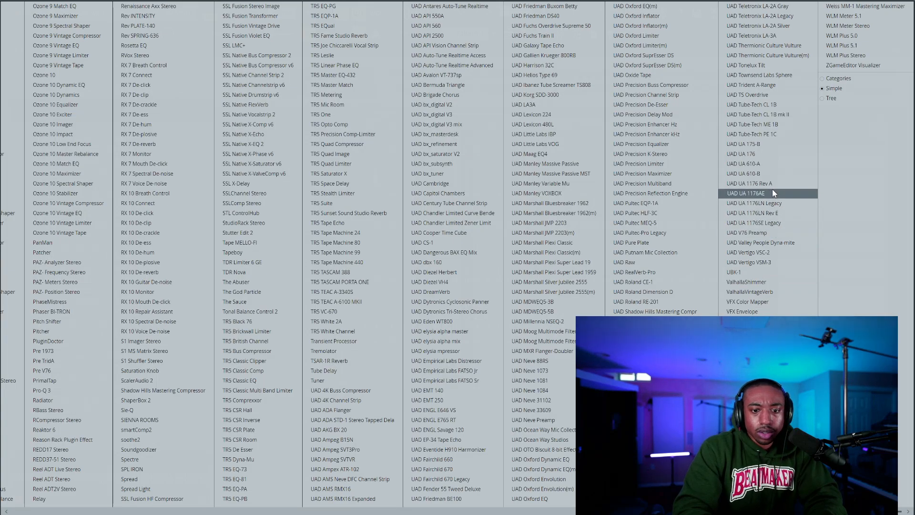
pyautogui.click(778, 46)
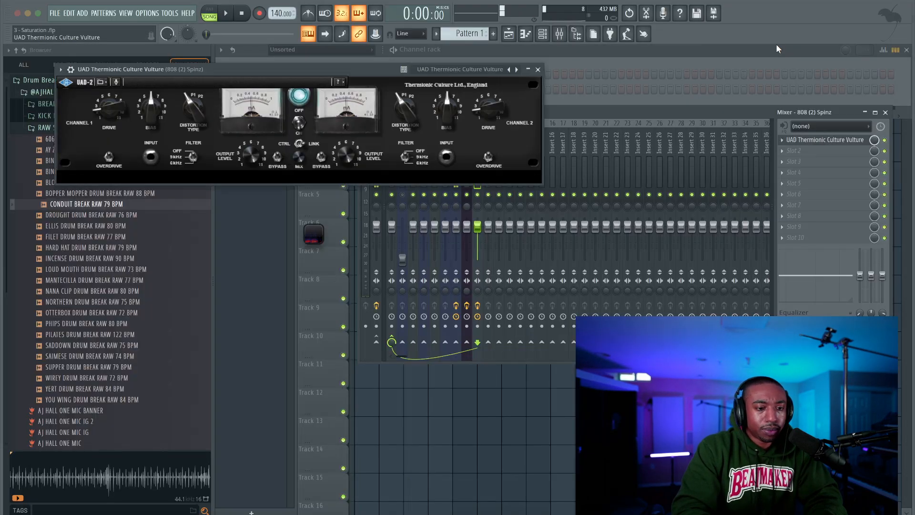
pyautogui.moveTo(377, 69); pyautogui.dragTo(466, 125)
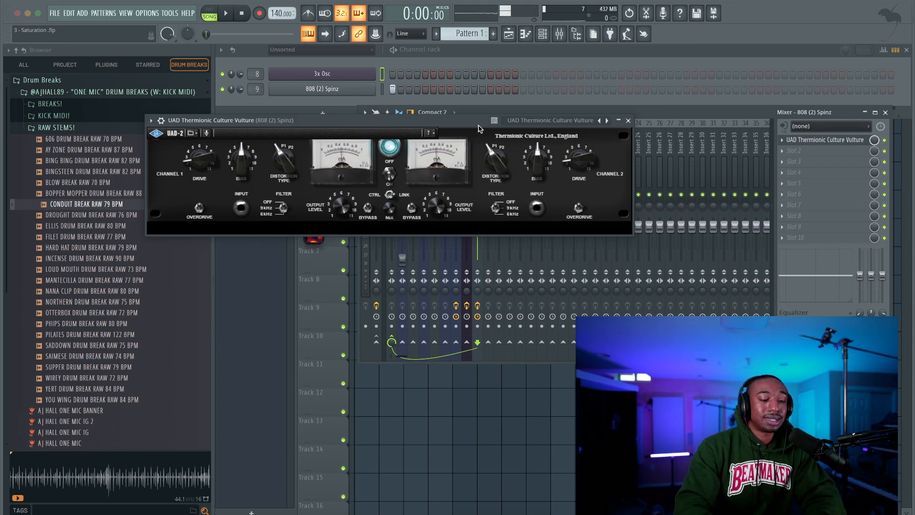
pyautogui.click(316, 240)
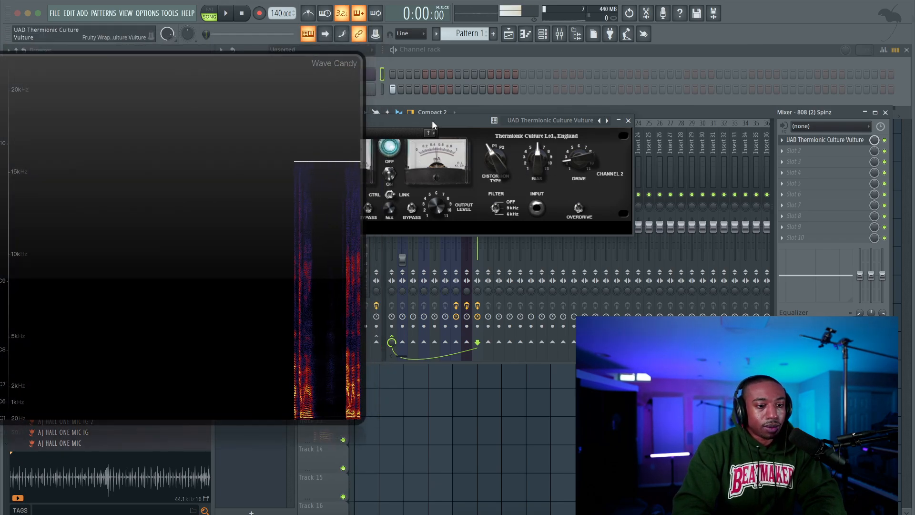
pyautogui.moveTo(432, 120); pyautogui.dragTo(651, 68)
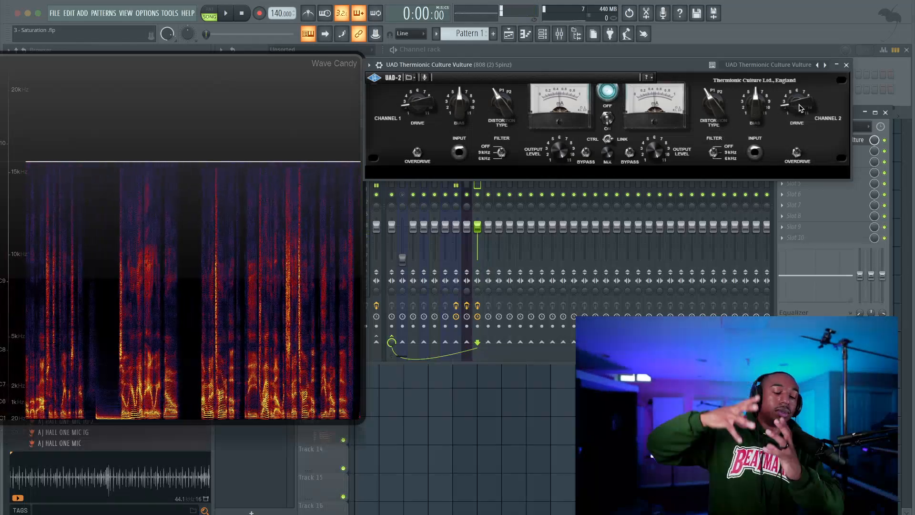
# Raise the Culture Vulture's Drive and play the 808 arrangement in song mode.
pyautogui.press('space')
pyautogui.moveTo(800, 108); pyautogui.dragTo(795, 136)
pyautogui.press('space')
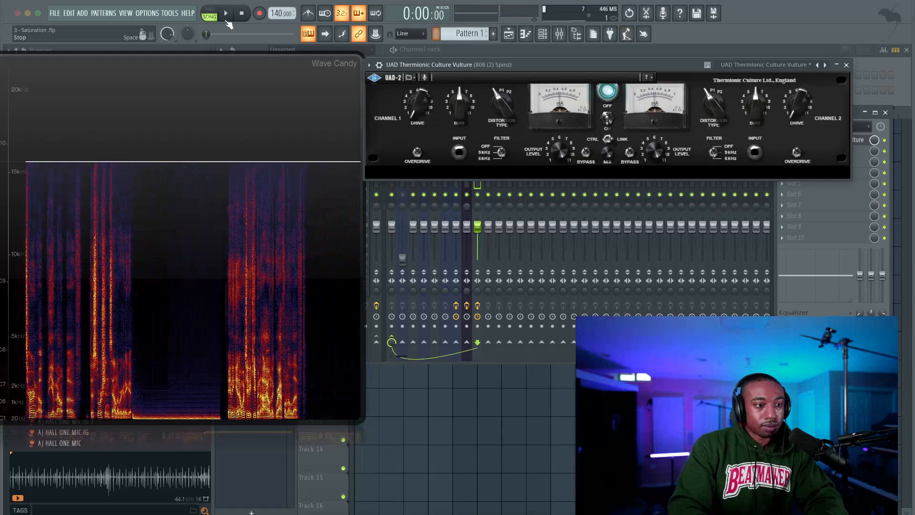
pyautogui.click(210, 10)
pyautogui.click(213, 16)
pyautogui.press('space')
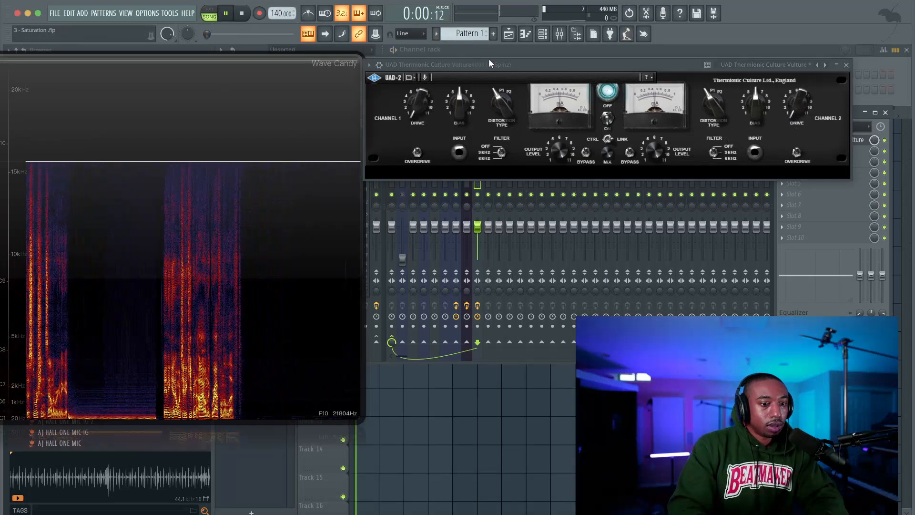
# Clear the Culture Vulture and Wave Candy away from the playlist, play the Pattern 1 clips, and bring the mixer back.
pyautogui.click(846, 66)
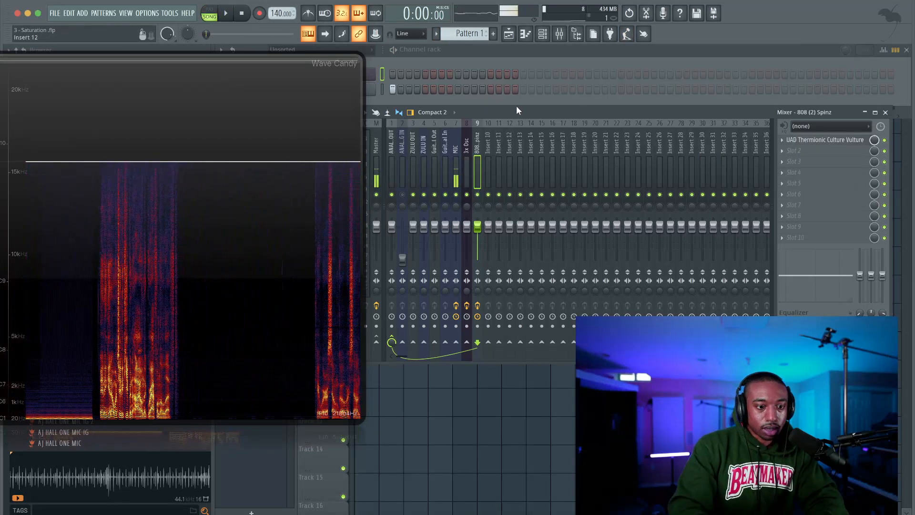
pyautogui.moveTo(311, 123); pyautogui.dragTo(309, 263)
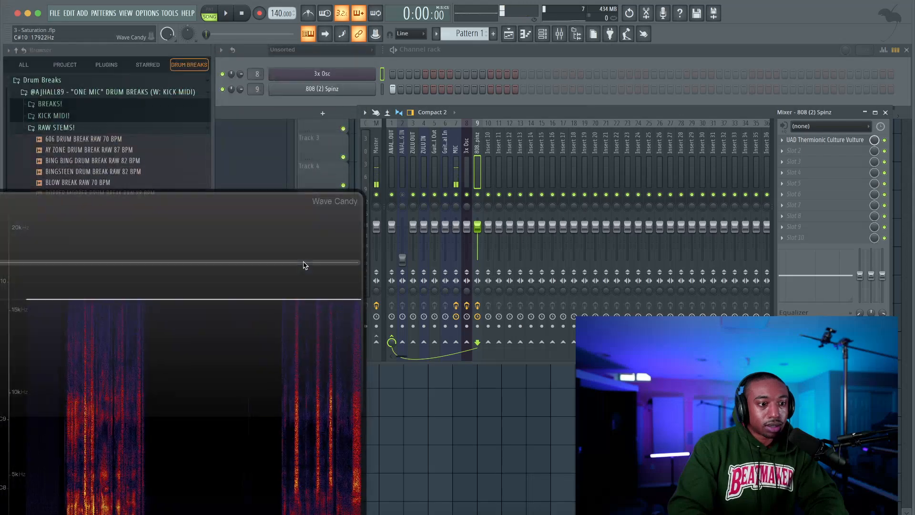
pyautogui.click(459, 378)
pyautogui.press('space')
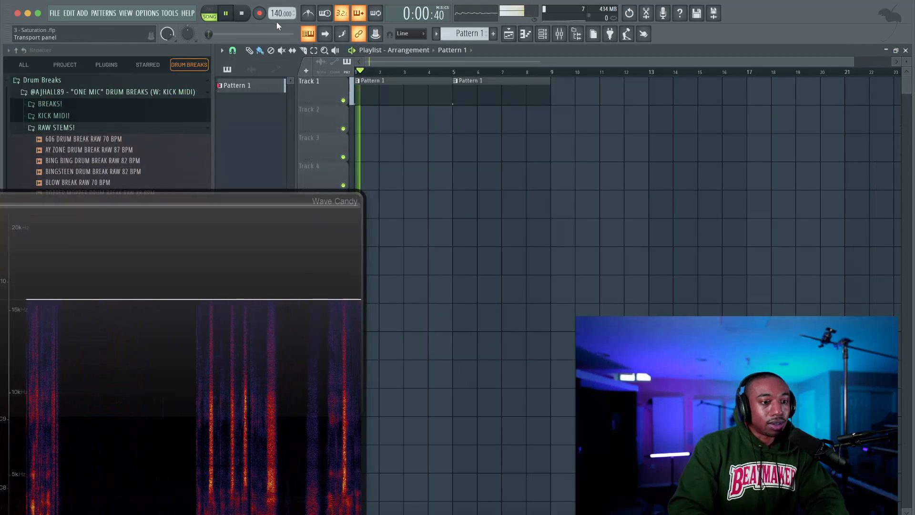
pyautogui.click(559, 33)
pyautogui.press('space')
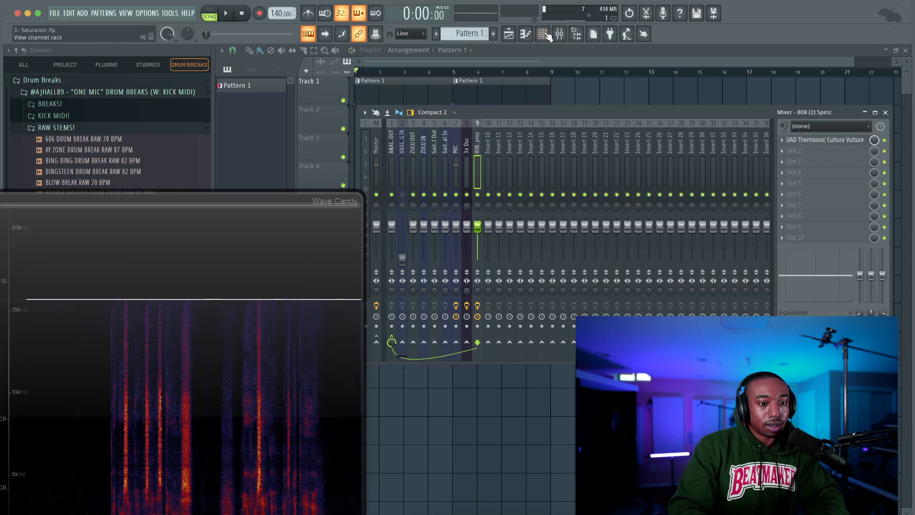
# Bring up the channel rack, check the 808 (2) Spinz sampler settings, and close the sampler.
pyautogui.press('F6')
pyautogui.click(355, 89)
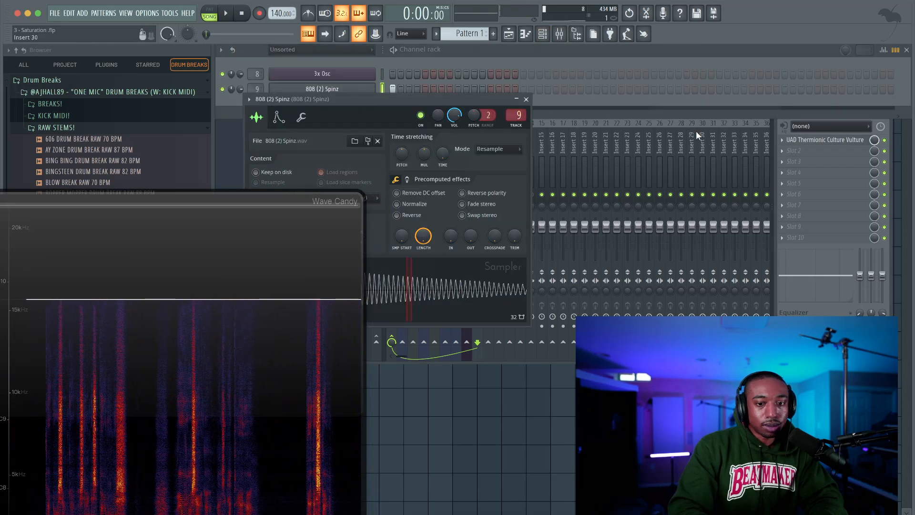
pyautogui.click(525, 122)
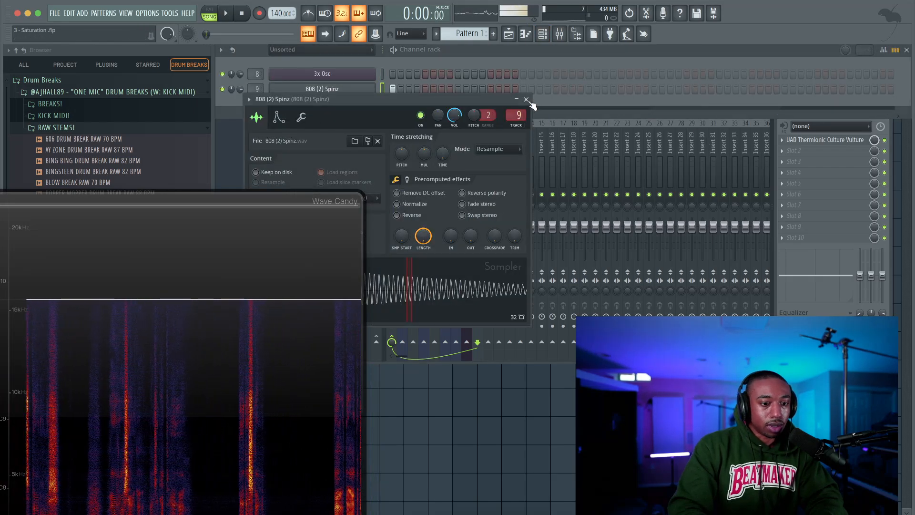
pyautogui.click(527, 98)
# Reopen the Culture Vulture on the 808 track, close the mixer, and move Wave Candy back up beside the plugin.
pyautogui.click(854, 139)
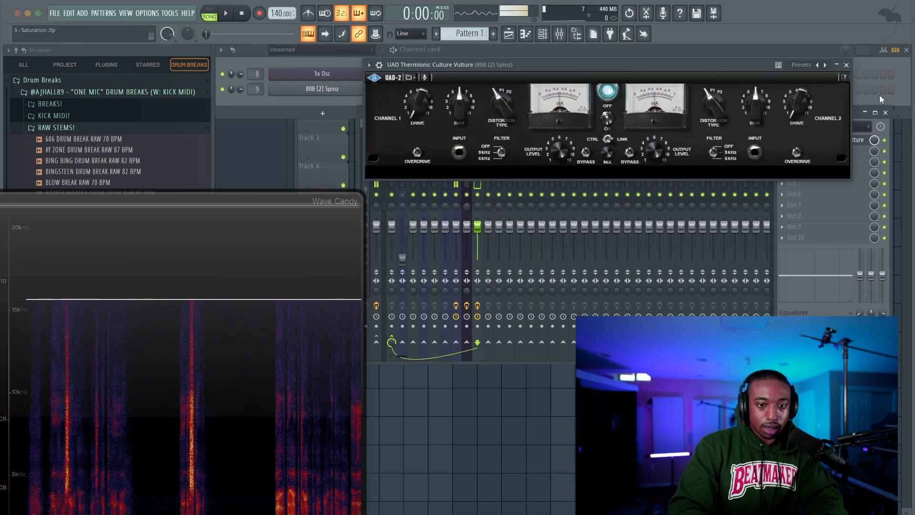
pyautogui.click(886, 113)
pyautogui.moveTo(337, 229); pyautogui.dragTo(300, 93)
# Lower the Culture Vulture's Drive to about 2, play the 808 with the mixer shown, and raise Drive to about 7.
pyautogui.moveTo(796, 105); pyautogui.dragTo(795, 94)
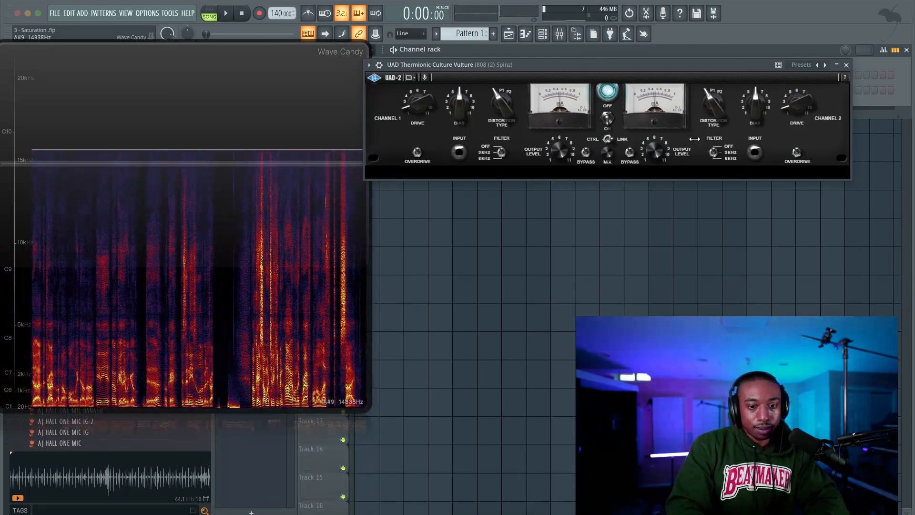
pyautogui.press('space')
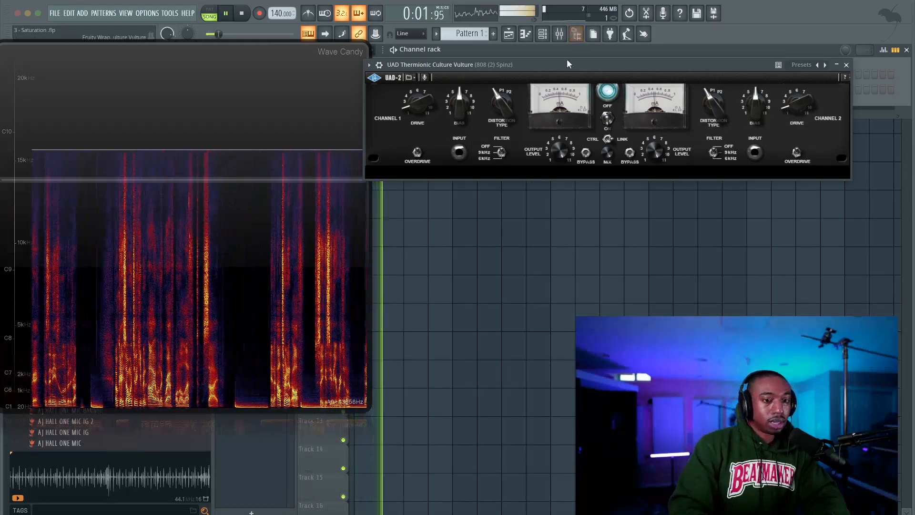
pyautogui.press('F9')
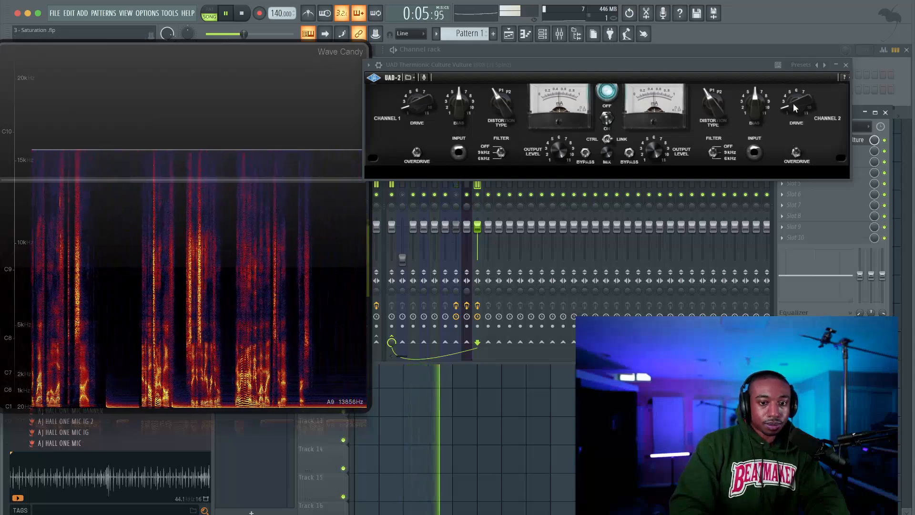
pyautogui.moveTo(794, 108)
pyautogui.mouseDown()
pyautogui.moveTo(798, 54)
pyautogui.moveTo(793, 90)
pyautogui.mouseUp()
pyautogui.press('space')
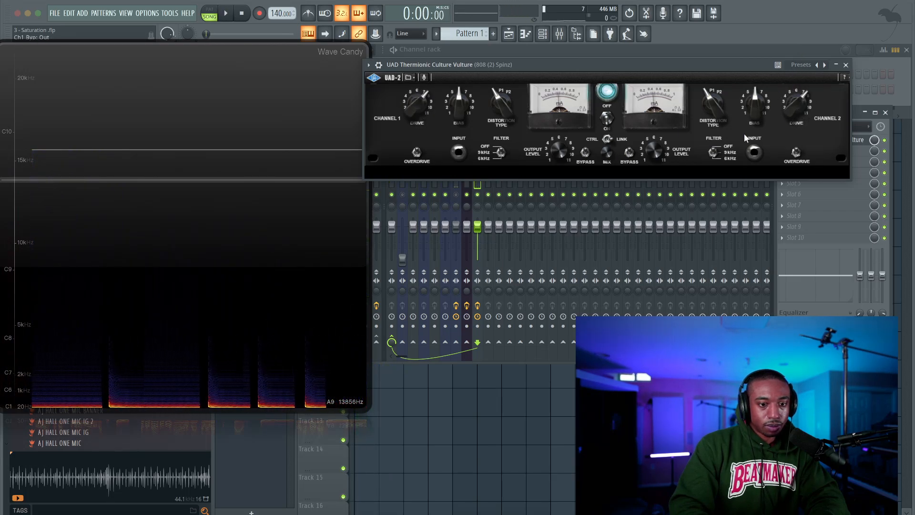
# Play the 808 while stepping the Culture Vulture's Drive through 4.10 and 5.20 up to 7.20.
pyautogui.click(789, 114)
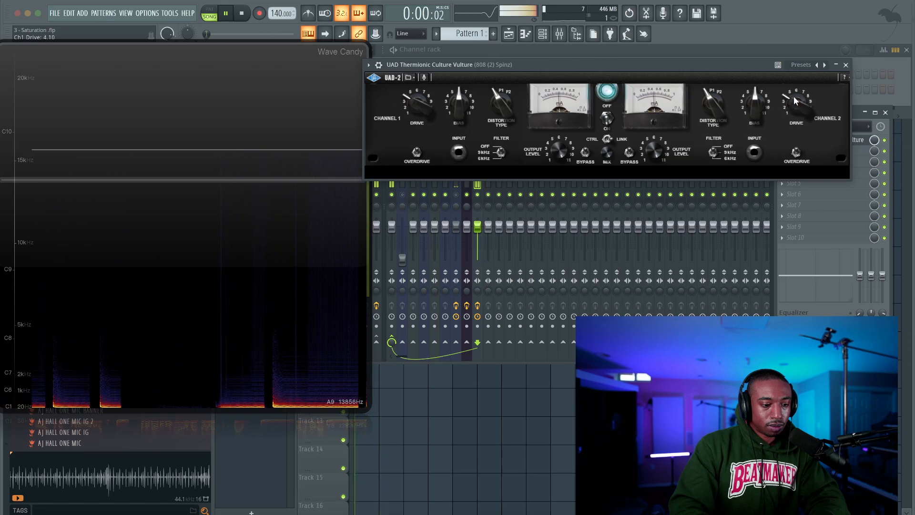
pyautogui.moveTo(791, 93); pyautogui.dragTo(789, 90)
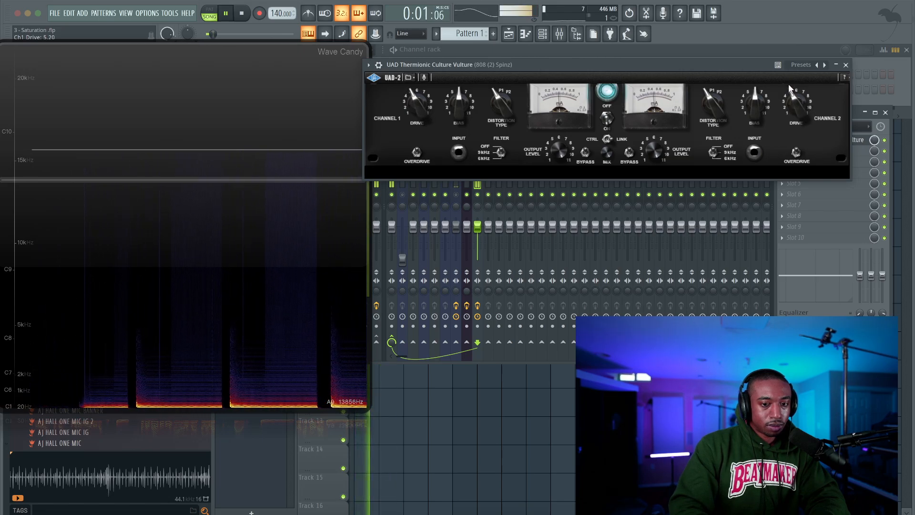
pyautogui.moveTo(794, 103); pyautogui.dragTo(792, 79)
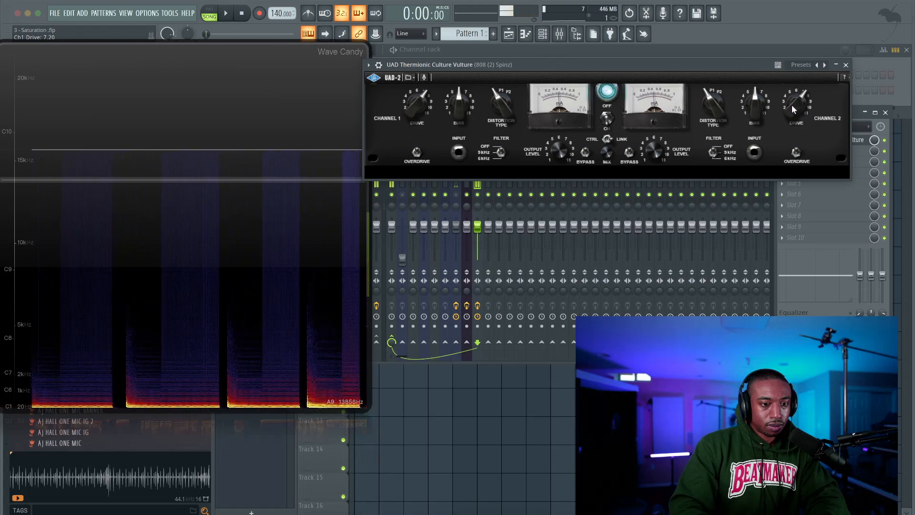
pyautogui.press('space')
pyautogui.press('space')
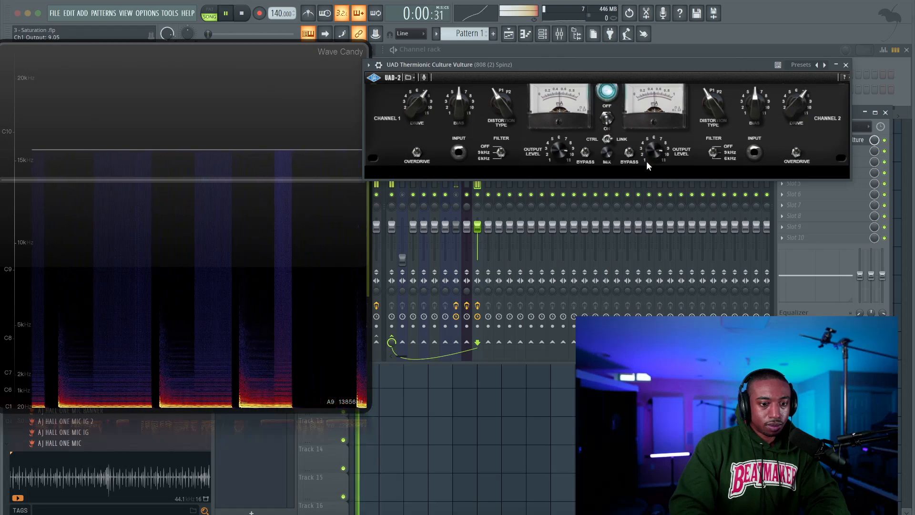
pyautogui.press('space')
# Reposition the Culture Vulture window over the lower mixer area, keeping the 808 track's meter and effect slots uncovered.
pyautogui.moveTo(635, 65); pyautogui.dragTo(633, 206)
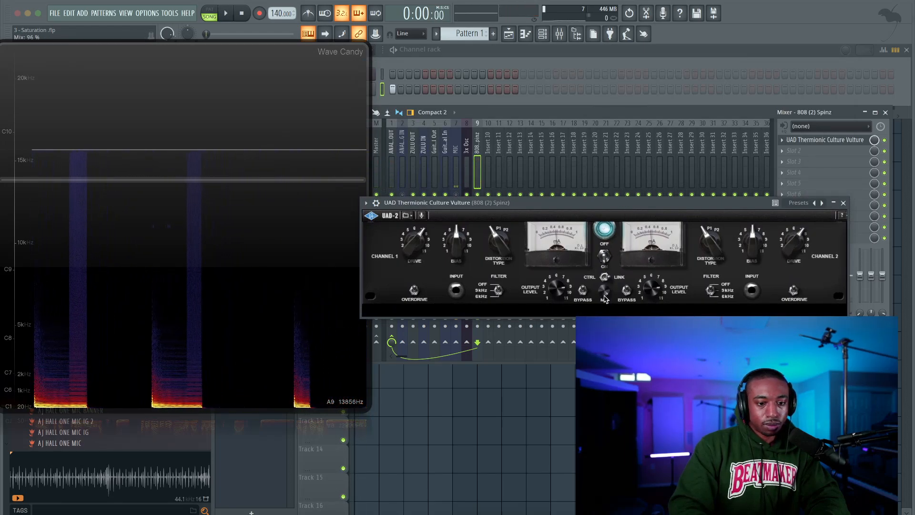
pyautogui.moveTo(485, 203); pyautogui.dragTo(485, 212)
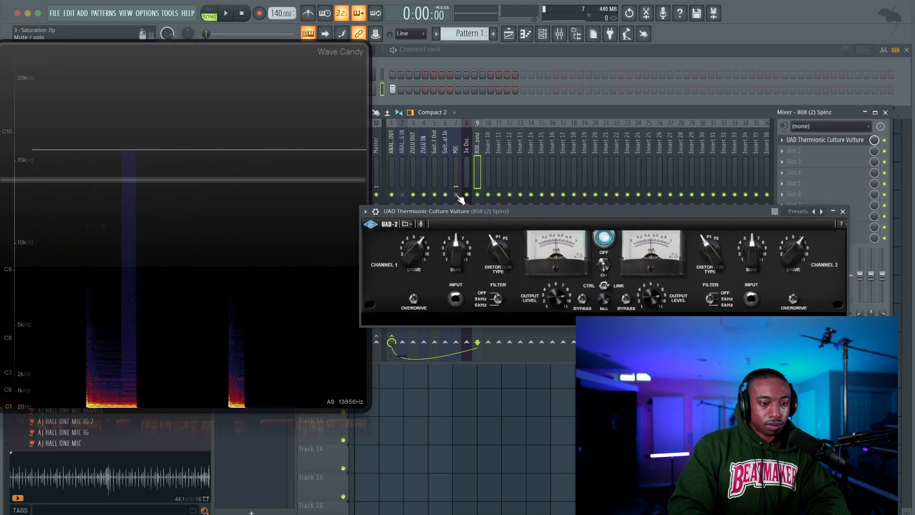
pyautogui.moveTo(553, 214); pyautogui.dragTo(594, 214)
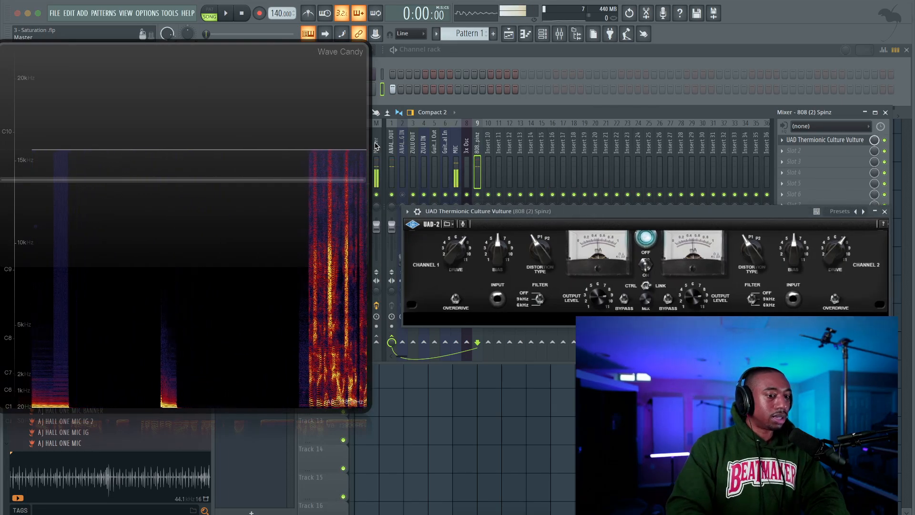
pyautogui.moveTo(675, 209); pyautogui.dragTo(661, 160)
pyautogui.press('space')
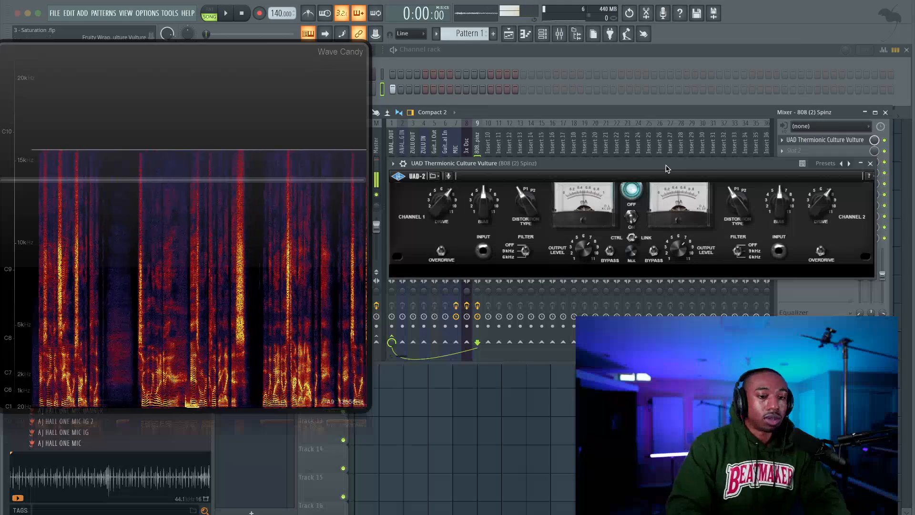
pyautogui.moveTo(666, 165); pyautogui.dragTo(617, 232)
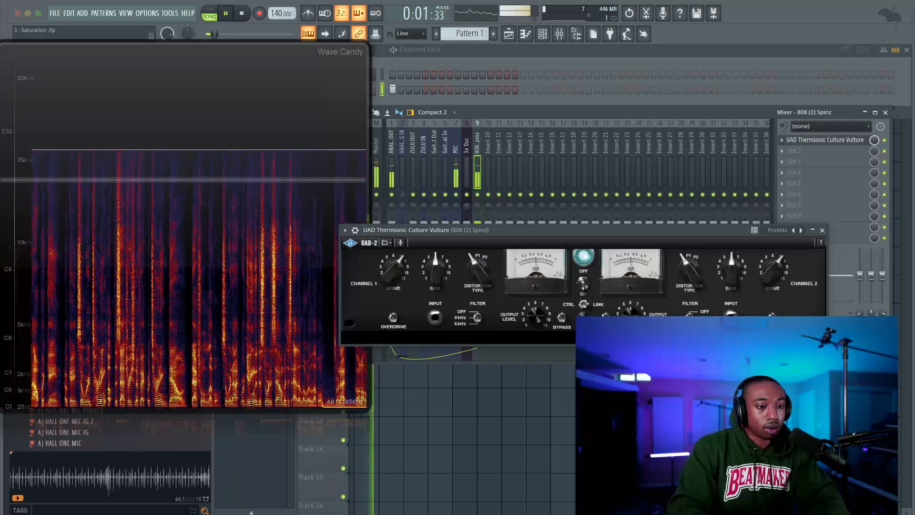
# Set the Culture Vulture's Drive to about 8 and its Output Level to 6.30 while auditioning the 808.
pyautogui.moveTo(764, 280); pyautogui.dragTo(766, 266)
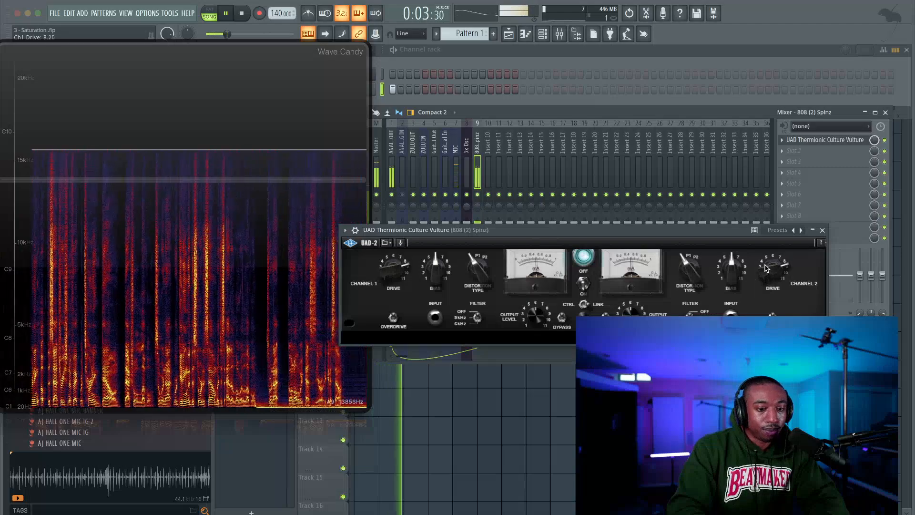
pyautogui.moveTo(631, 319); pyautogui.dragTo(631, 327)
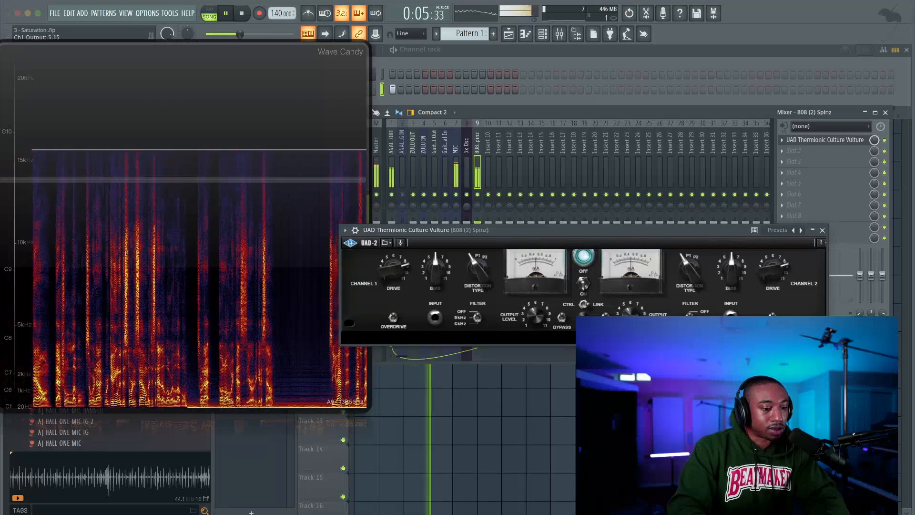
pyautogui.moveTo(765, 274); pyautogui.dragTo(767, 271)
pyautogui.moveTo(630, 315); pyautogui.dragTo(632, 306)
pyautogui.press('space')
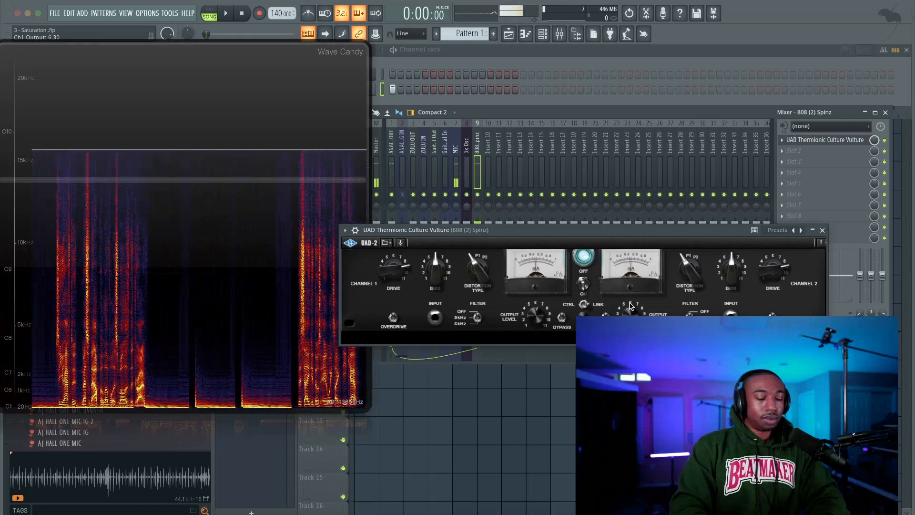
pyautogui.press('space')
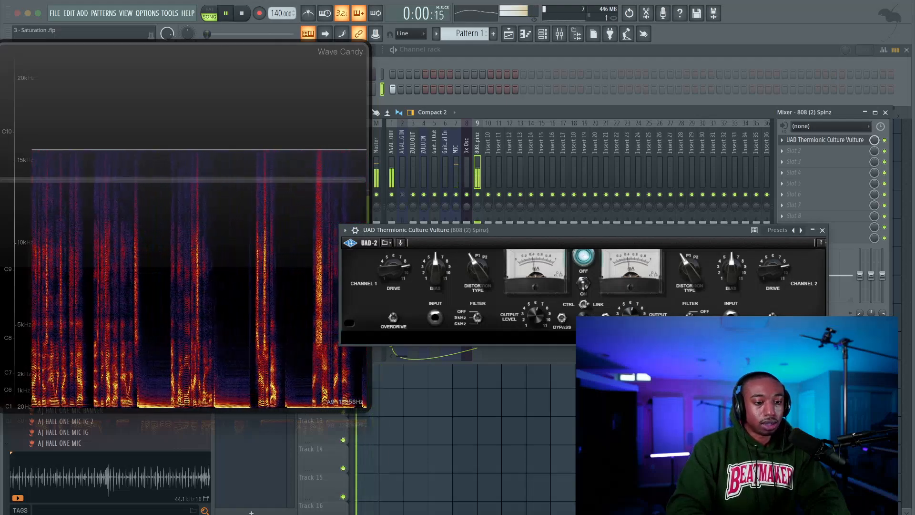
# Play the driven 808 and compare its harmonics in Wave Candy.
pyautogui.press('space')
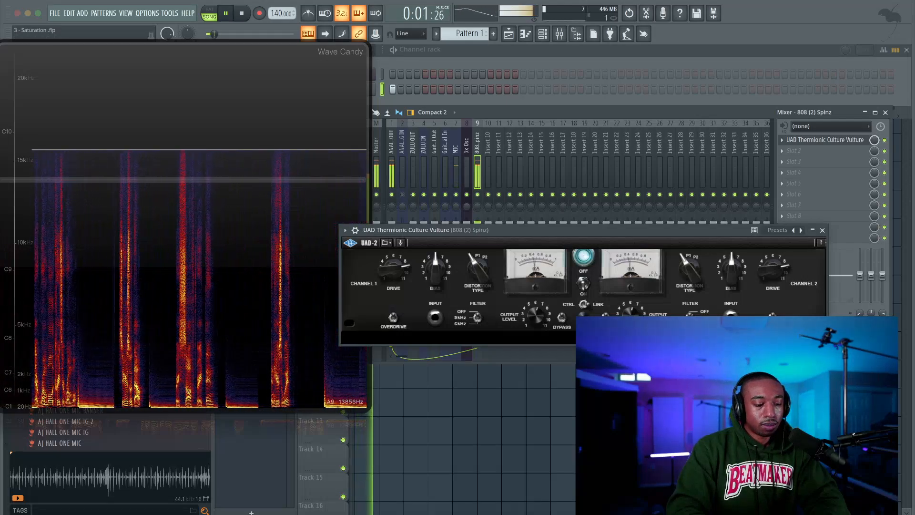
pyautogui.press('space')
pyautogui.press('space')
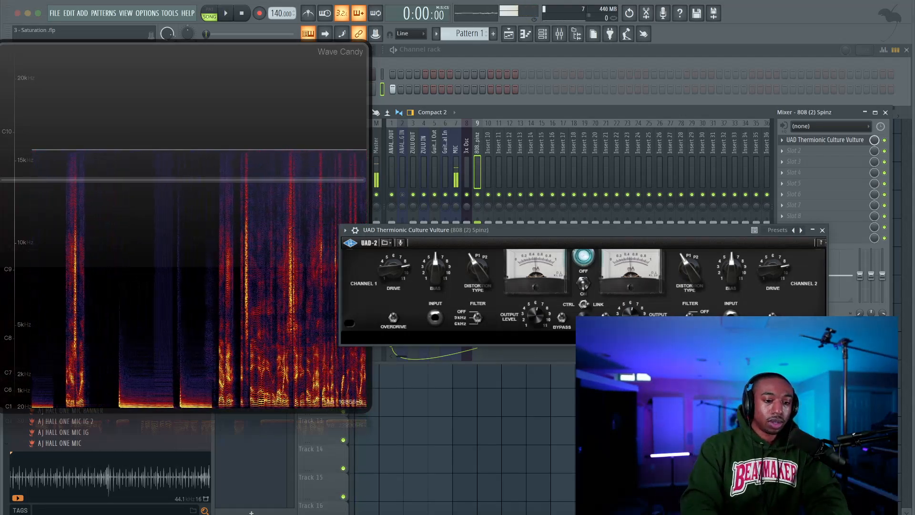
# Move the Culture Vulture window up over the channel rack and lower its Mix to 40%.
pyautogui.moveTo(576, 230); pyautogui.dragTo(547, 68)
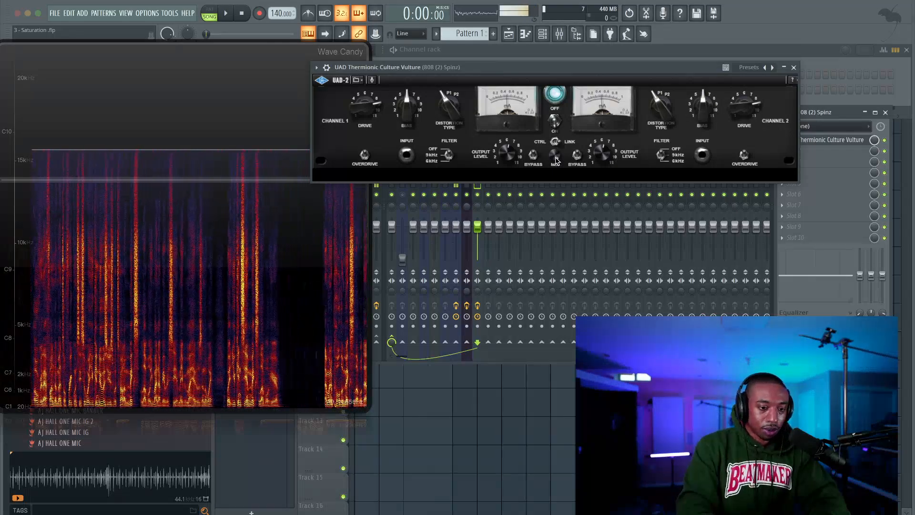
pyautogui.moveTo(556, 158); pyautogui.dragTo(552, 212)
pyautogui.press('space')
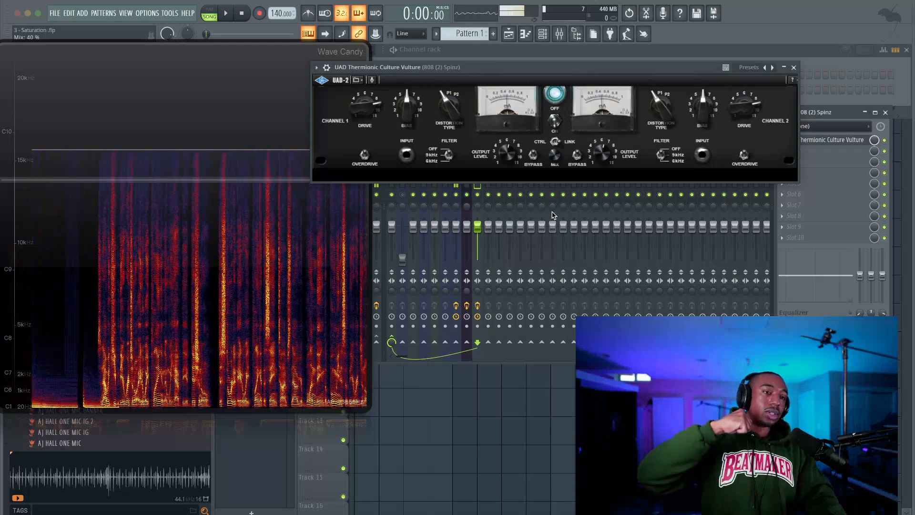
# Audition the 808 while raising the Culture Vulture's Mix to 100% and bringing it back down.
pyautogui.press('space')
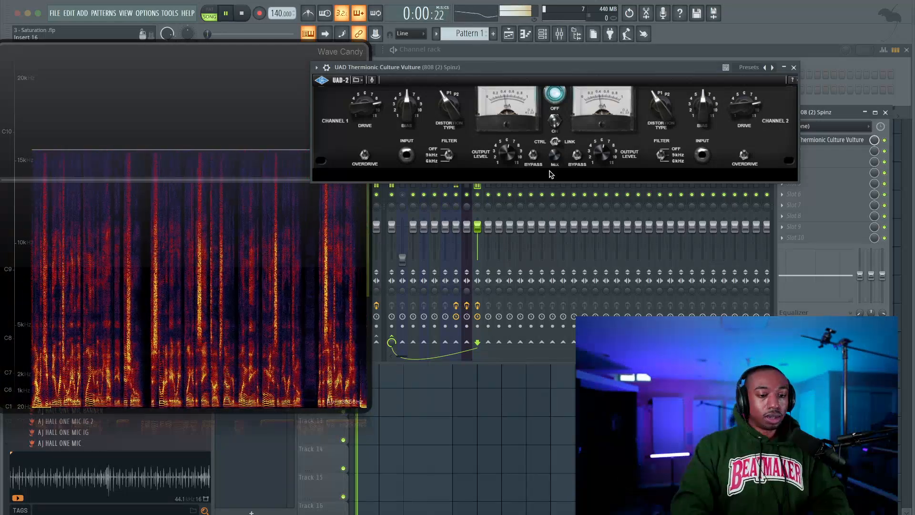
pyautogui.press('space')
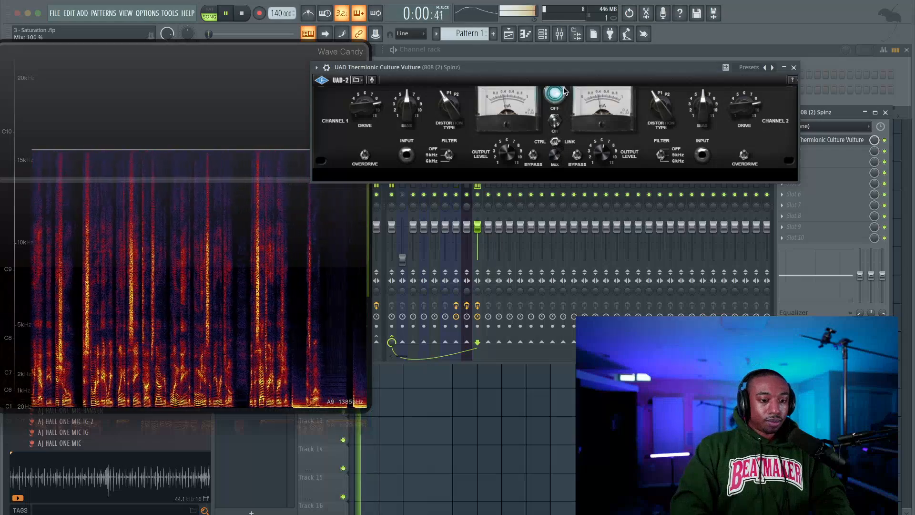
pyautogui.moveTo(564, 91); pyautogui.dragTo(554, 142)
pyautogui.press('space')
pyautogui.press('space')
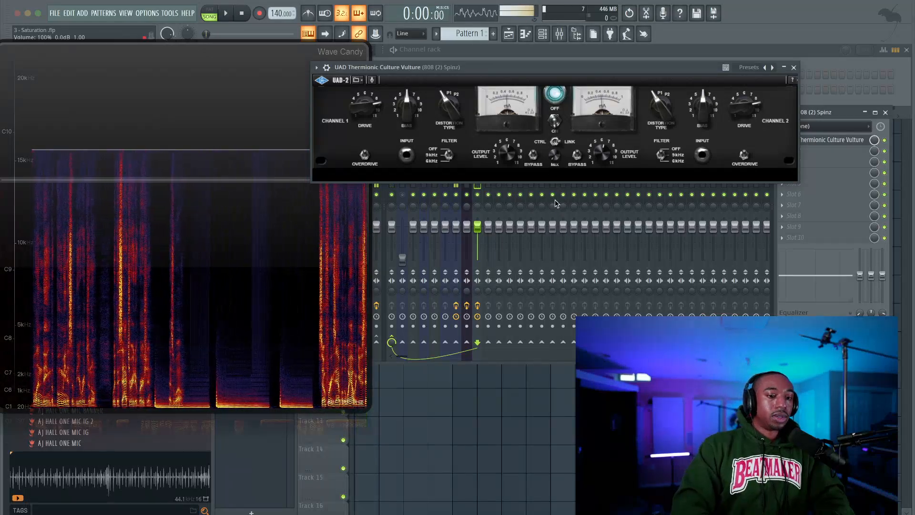
# Try the Culture Vulture's Drive at maximum with Mix at 11%, and reduce Drive to about 8 and Output Level to 5.90.
pyautogui.moveTo(734, 123); pyautogui.dragTo(736, 52)
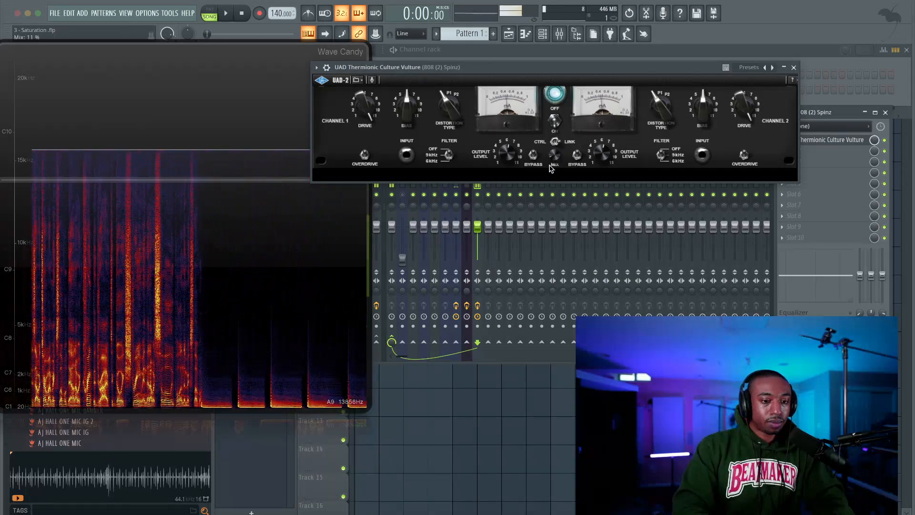
pyautogui.moveTo(741, 124); pyautogui.dragTo(736, 142)
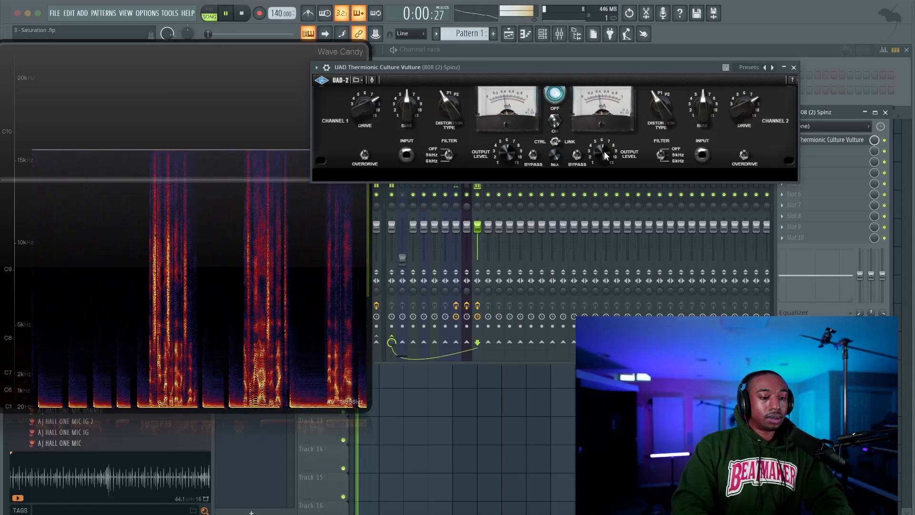
pyautogui.press('space')
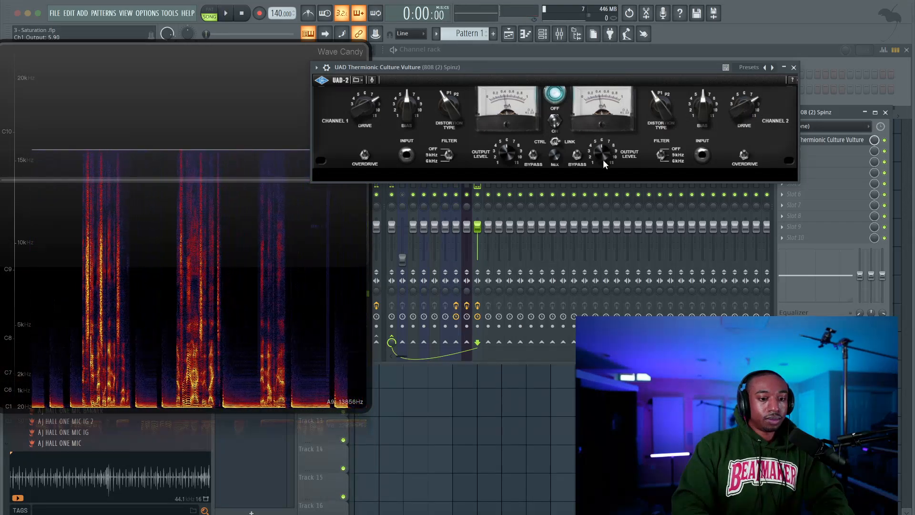
pyautogui.press('space')
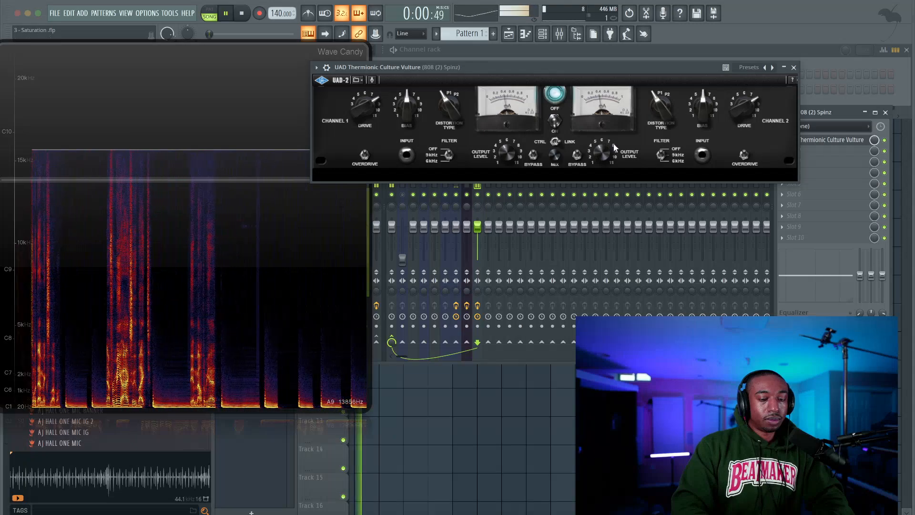
# Close the Culture Vulture window and delete the plugin from the 808 track's first effect slot.
pyautogui.moveTo(644, 72); pyautogui.dragTo(632, 221)
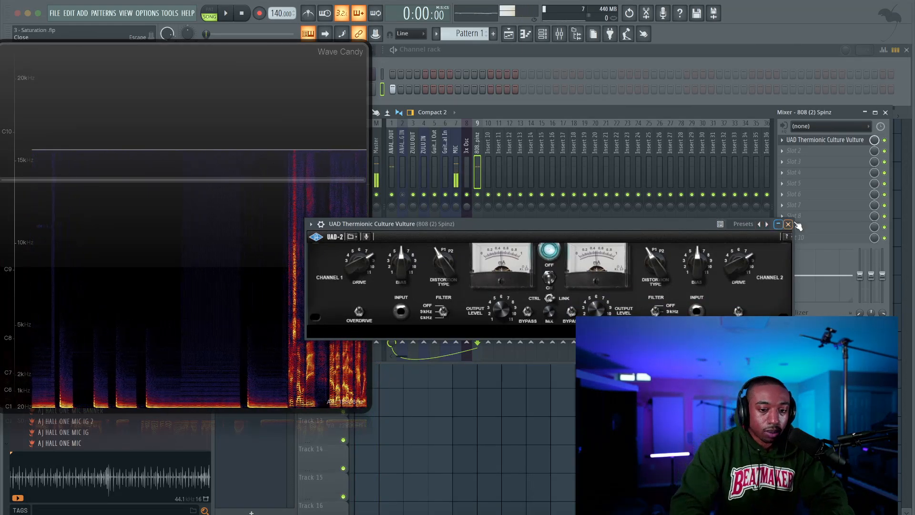
pyautogui.click(789, 224)
pyautogui.rightClick(789, 142)
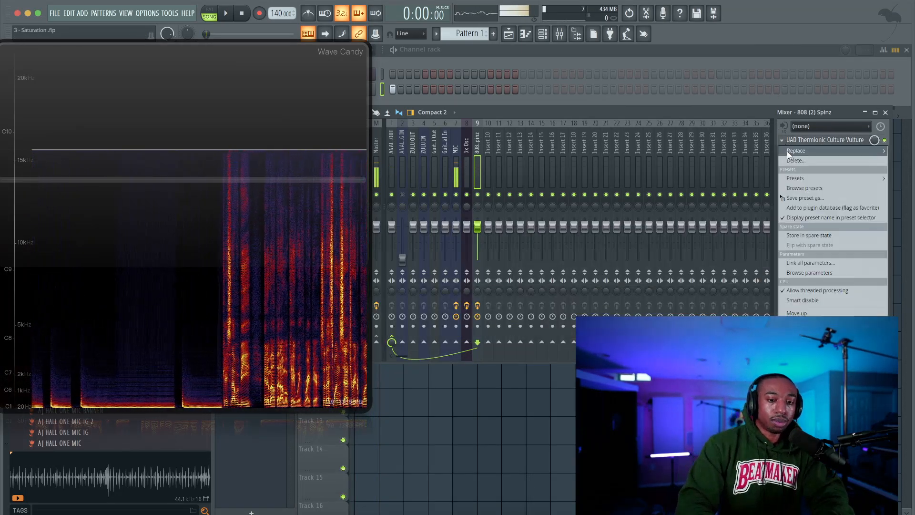
pyautogui.click(791, 159)
# Route the 808 (2) Spinz mixer track into Insert 10 and rename that insert 808 #2.
pyautogui.click(487, 299)
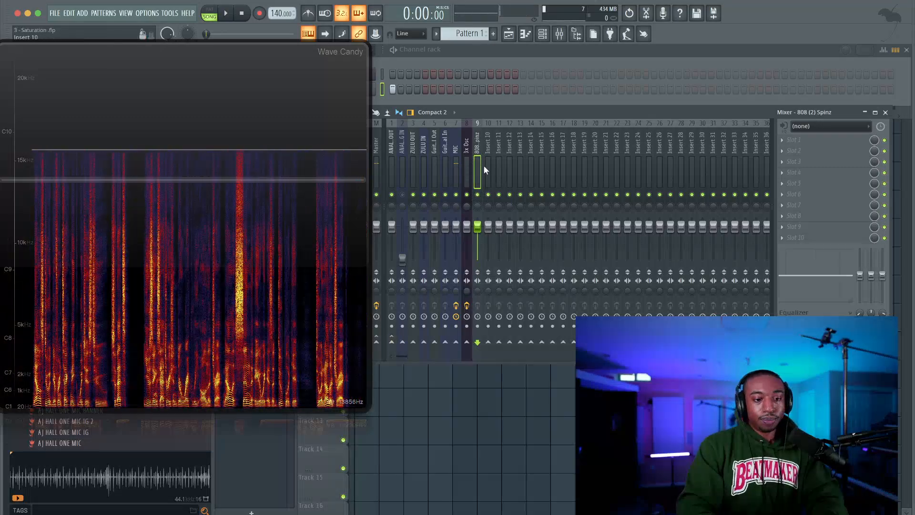
pyautogui.moveTo(494, 111); pyautogui.dragTo(494, 68)
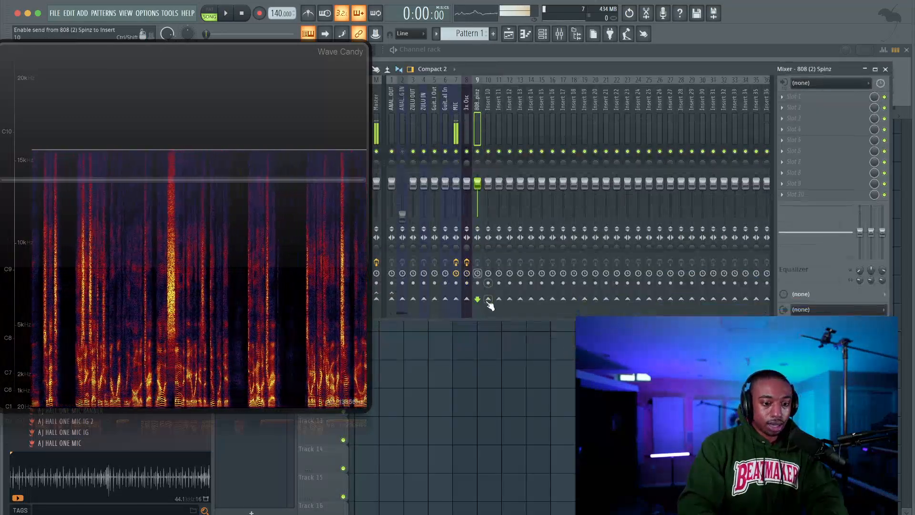
pyautogui.click(487, 128)
pyautogui.rightClick(486, 125)
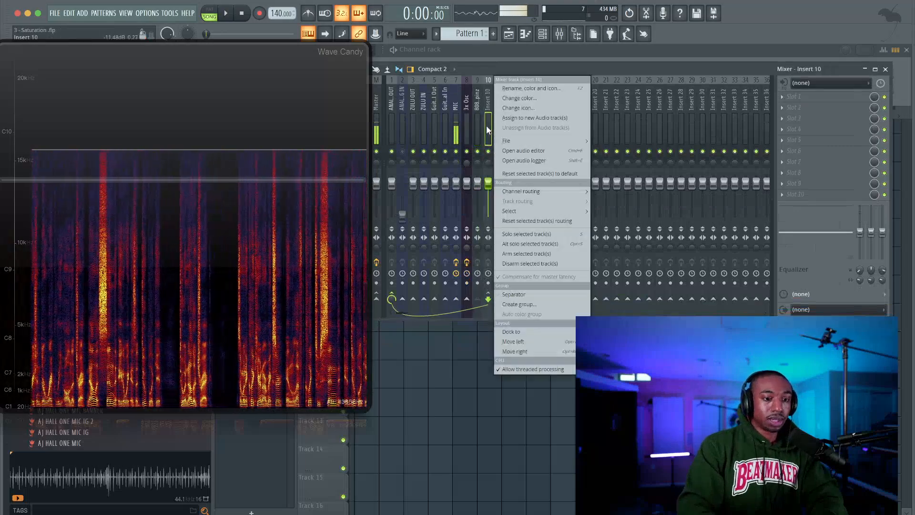
pyautogui.press('F2')
pyautogui.write('808')
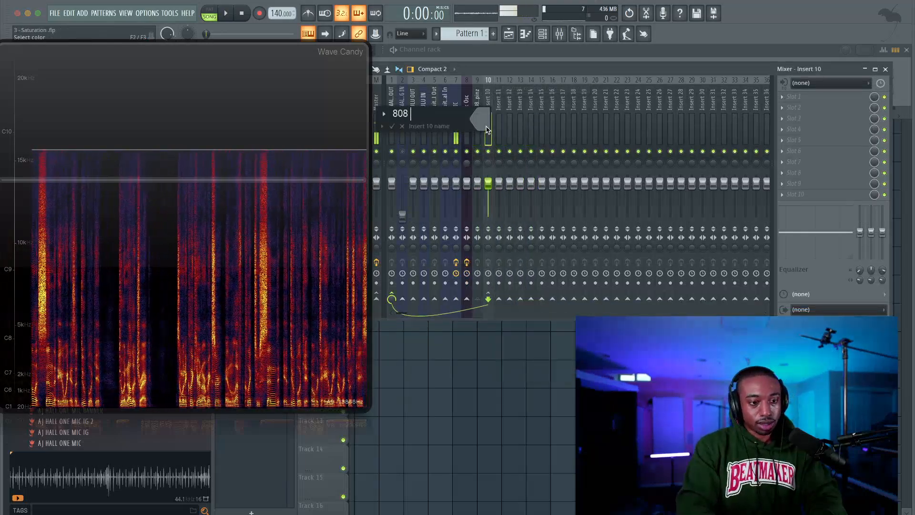
pyautogui.write(' #2')
pyautogui.press('Return')
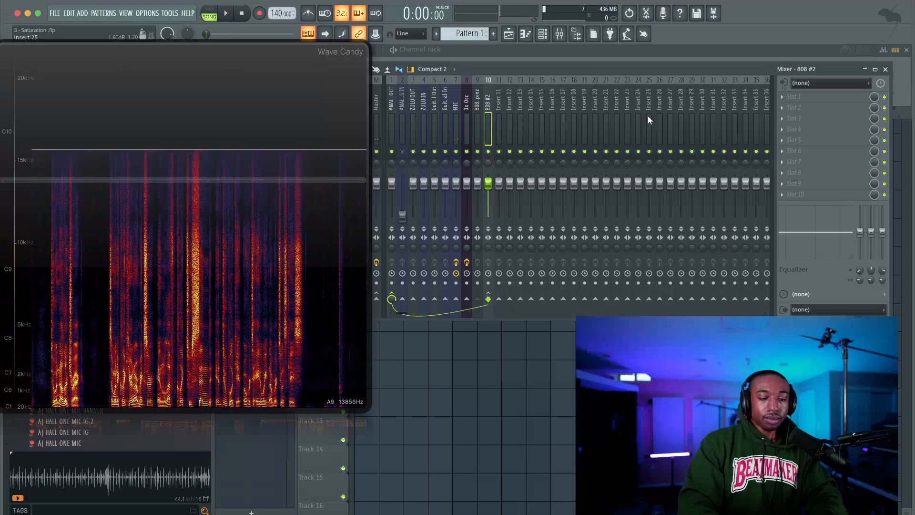
# Load Softube Saturation Knob in the first effect slot of 808 #2 and raise its Saturation past halfway while playing the 808.
pyautogui.click(809, 98)
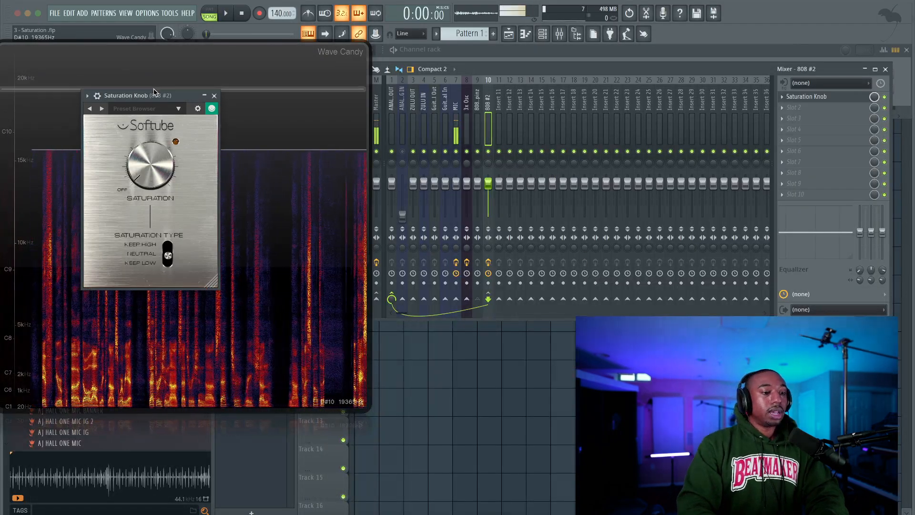
pyautogui.moveTo(152, 96); pyautogui.dragTo(241, 92)
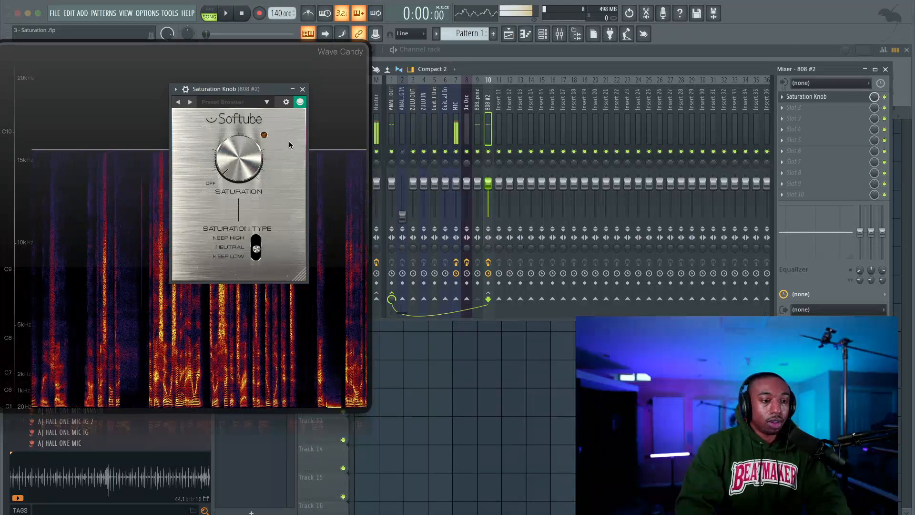
pyautogui.press('space')
pyautogui.moveTo(243, 168); pyautogui.dragTo(260, 115)
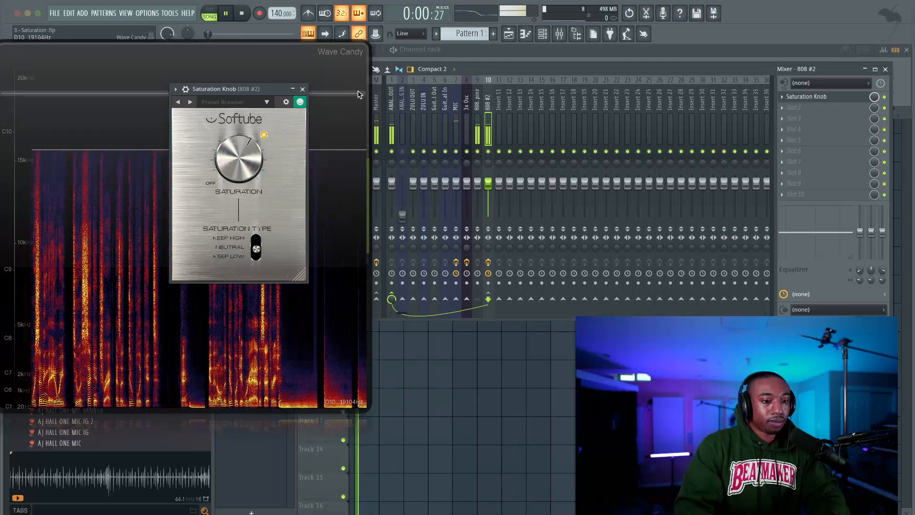
pyautogui.press('space')
# Close the Saturation Knob window and lower the 808 #2 fader to about 57% while auditioning the 808.
pyautogui.click(302, 89)
pyautogui.click(478, 104)
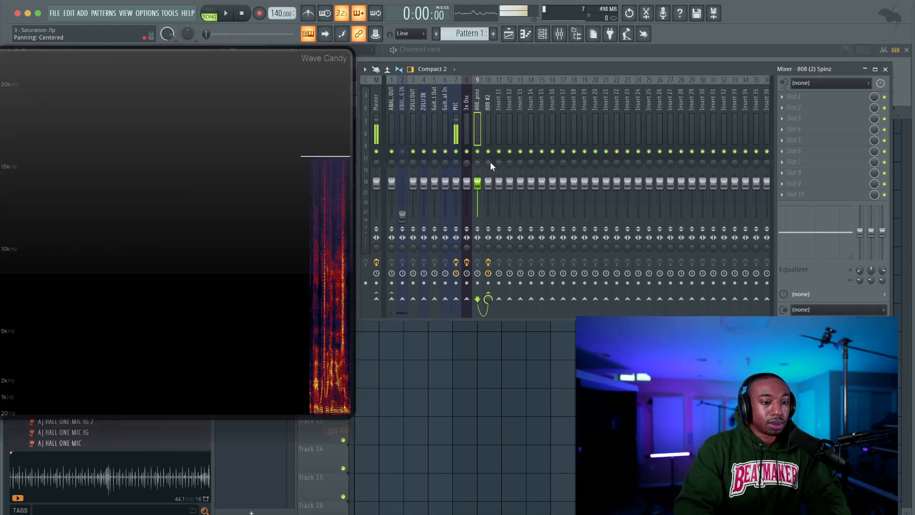
pyautogui.moveTo(489, 180)
pyautogui.mouseDown()
pyautogui.moveTo(489, 201)
pyautogui.moveTo(489, 185)
pyautogui.mouseUp()
pyautogui.press('space')
pyautogui.press('space')
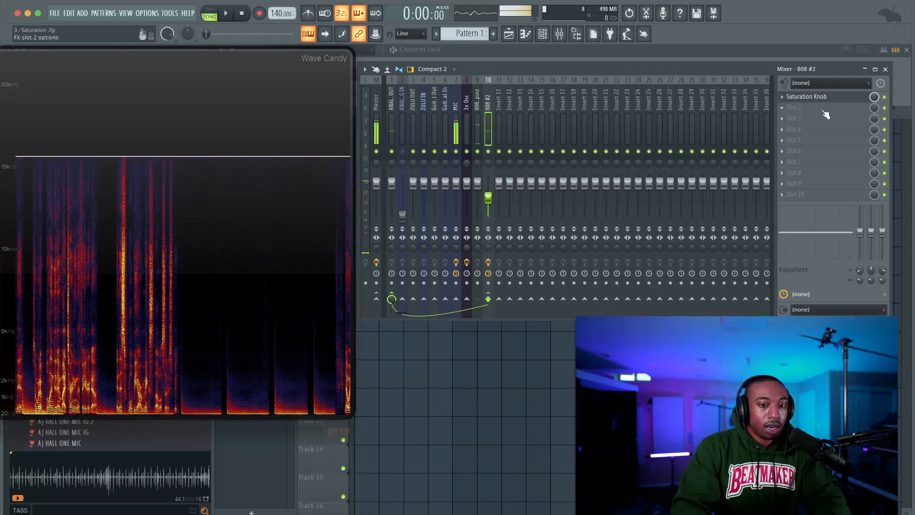
# Load Soundtoys MicroShift in the second effect slot of 808 #2 and close its window.
pyautogui.click(811, 108)
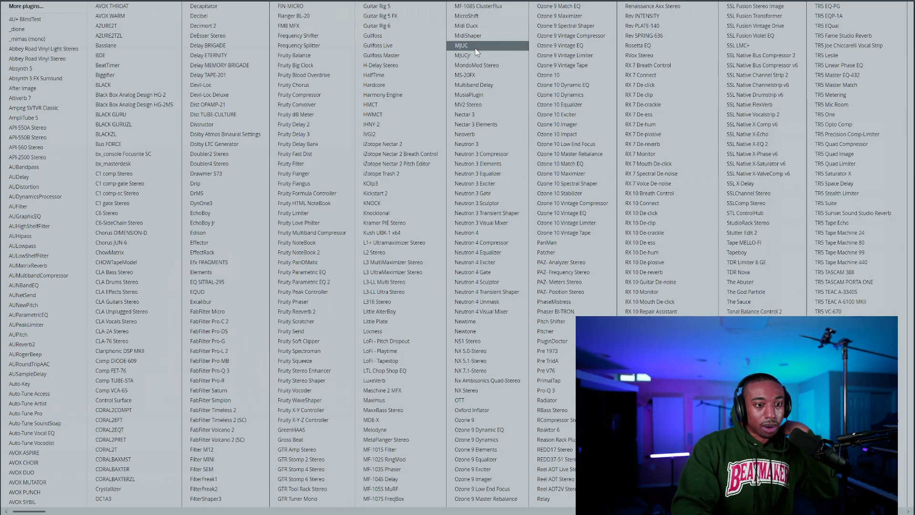
pyautogui.click(477, 16)
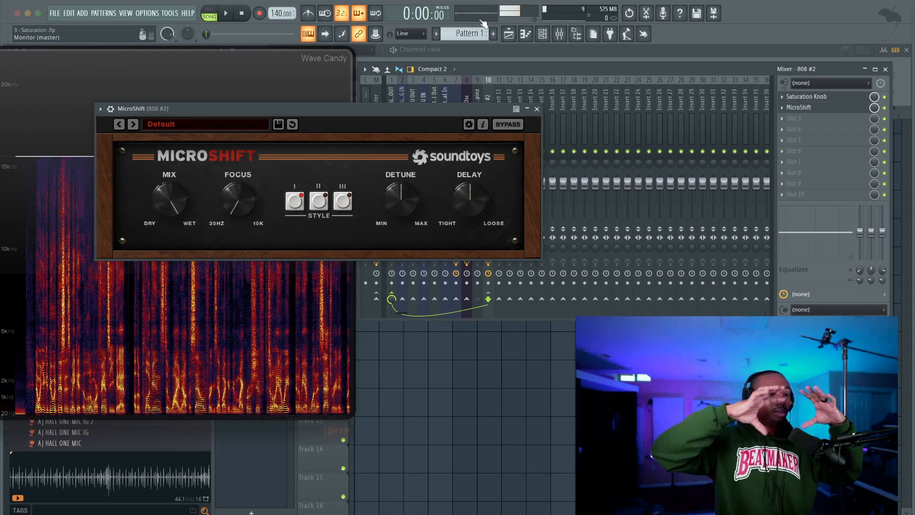
pyautogui.click(537, 108)
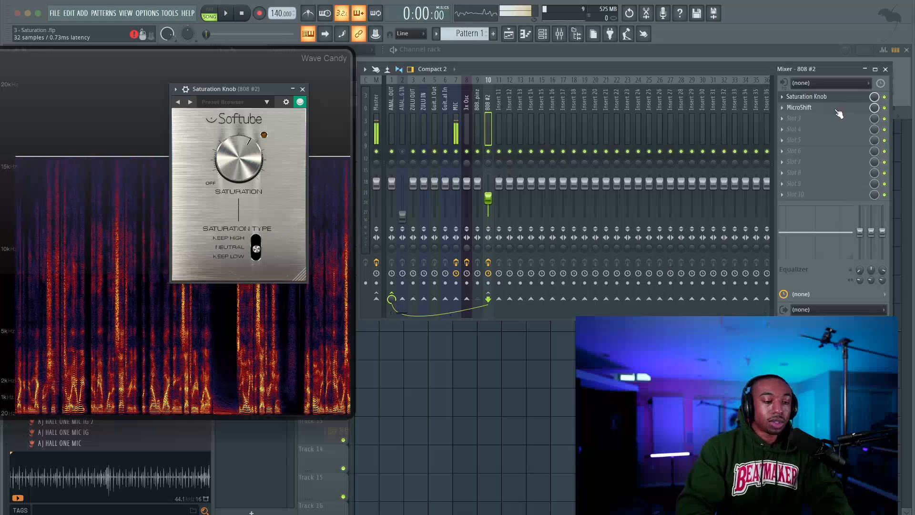
# Audition the 808 while lowering the 808 #2 fader to 48% and raising it through 76% to about 89%.
pyautogui.press('space')
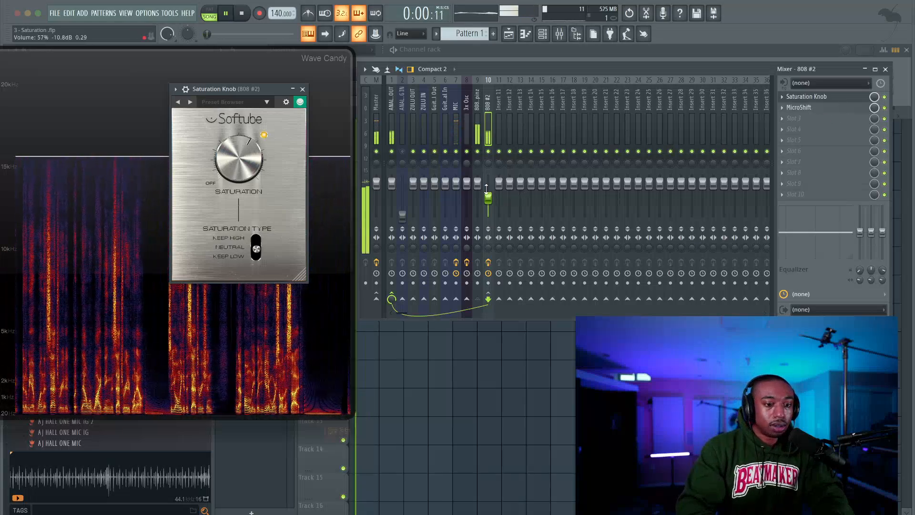
pyautogui.click(481, 140)
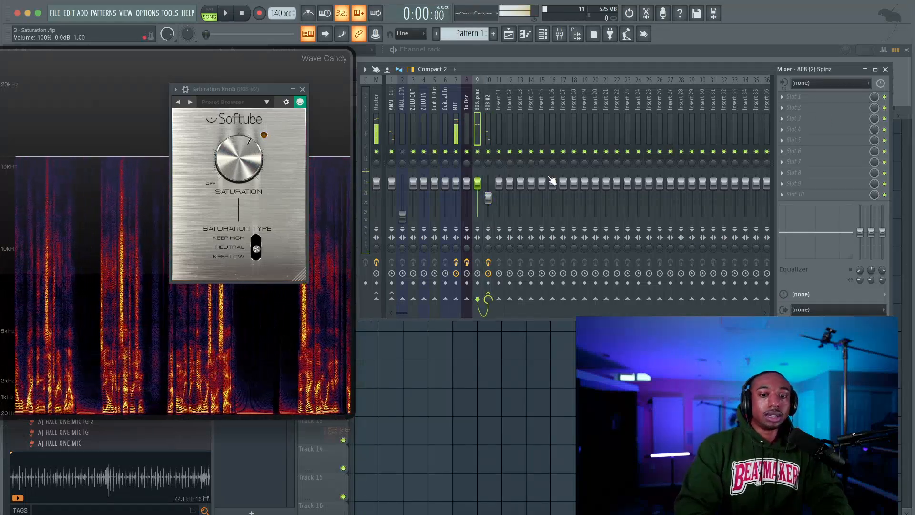
pyautogui.moveTo(488, 193); pyautogui.dragTo(488, 202)
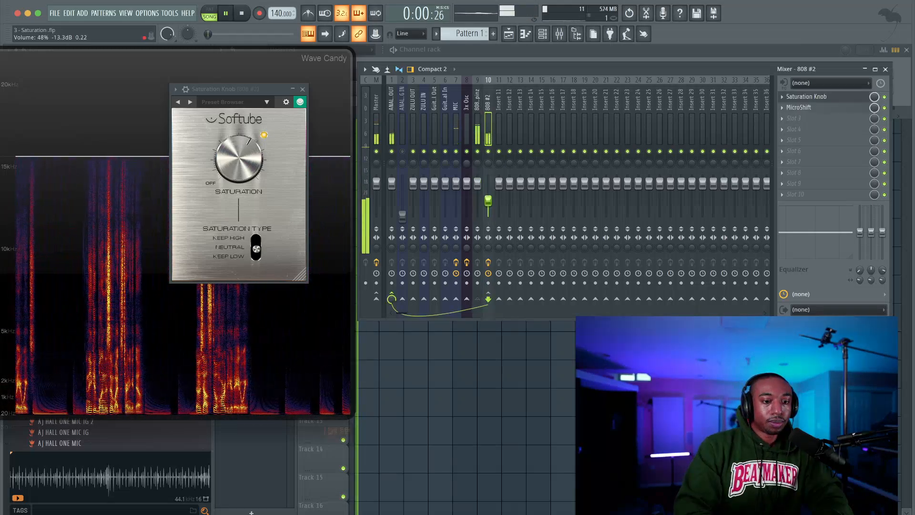
pyautogui.moveTo(488, 195); pyautogui.dragTo(488, 189)
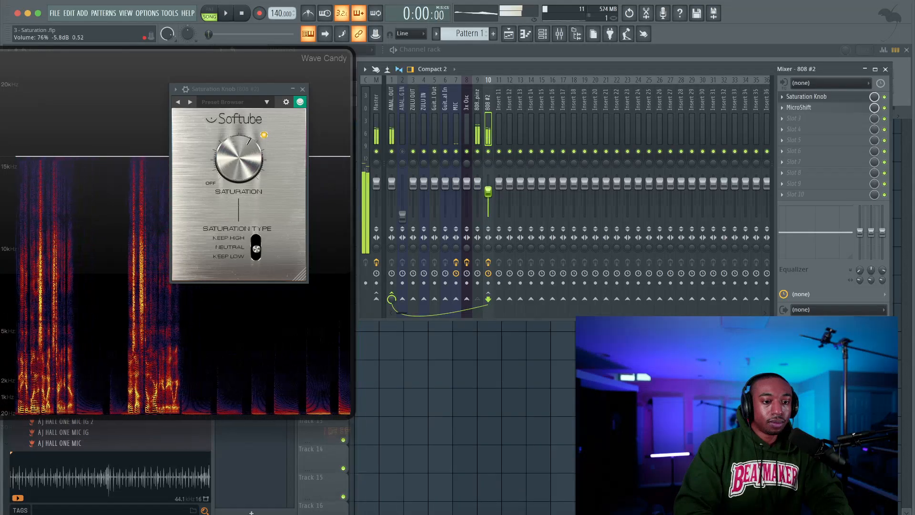
pyautogui.press('space')
pyautogui.press('space')
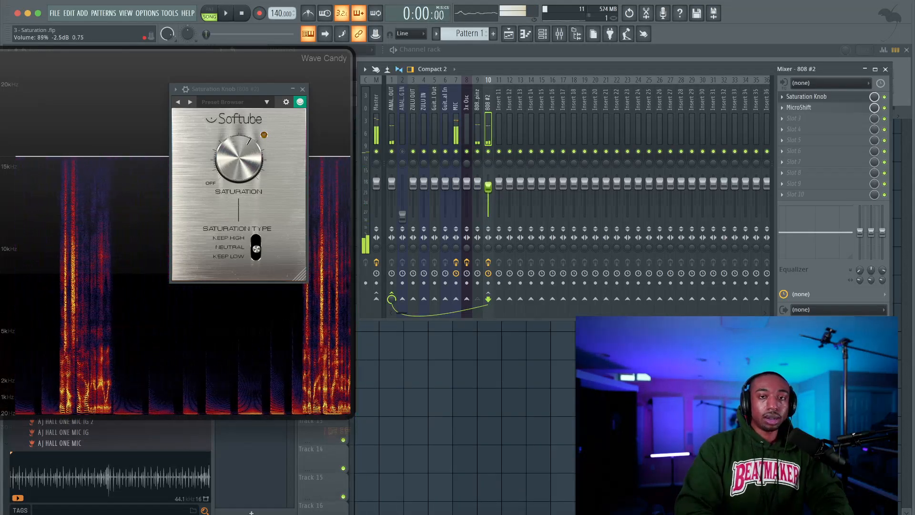
pyautogui.moveTo(488, 187); pyautogui.dragTo(489, 186)
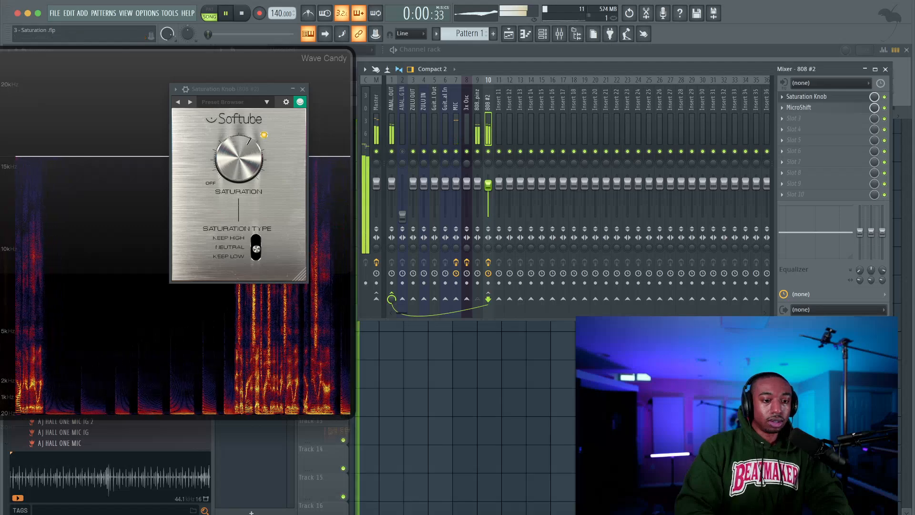
pyautogui.press('space')
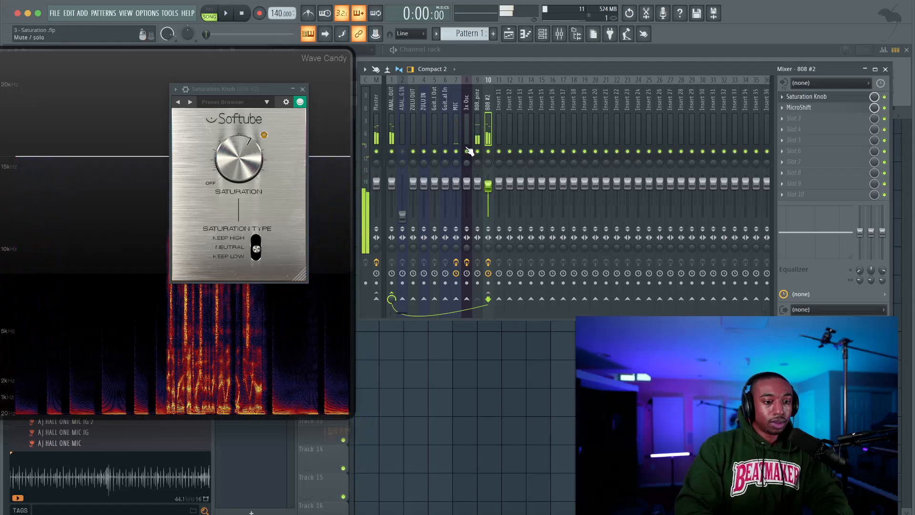
# Reset the 808 #2 mixer track to default, removing all its plugins.
pyautogui.click(478, 105)
pyautogui.click(489, 110)
pyautogui.rightClick(489, 110)
pyautogui.press('r')
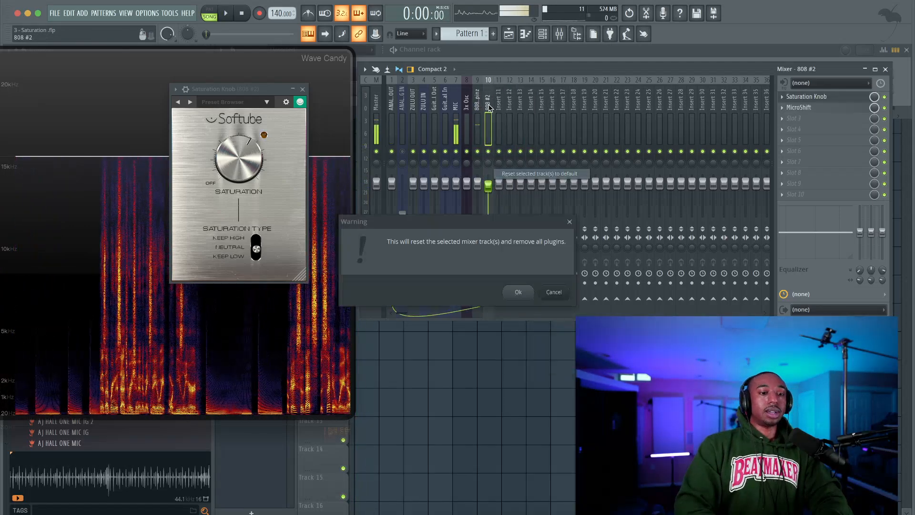
pyautogui.press('Return')
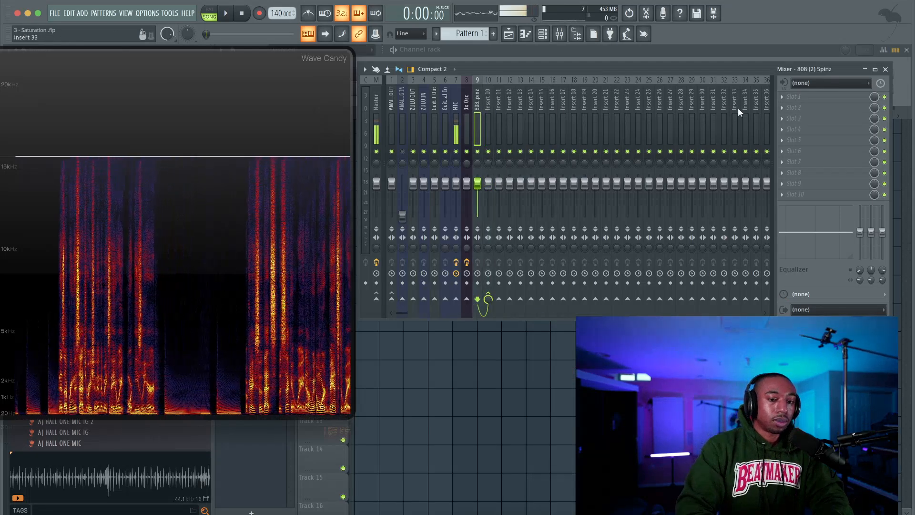
# Load FabFilter Saturn in the first effect slot of the 808 (2) Spinz mixer track and reposition its window.
pyautogui.click(789, 98)
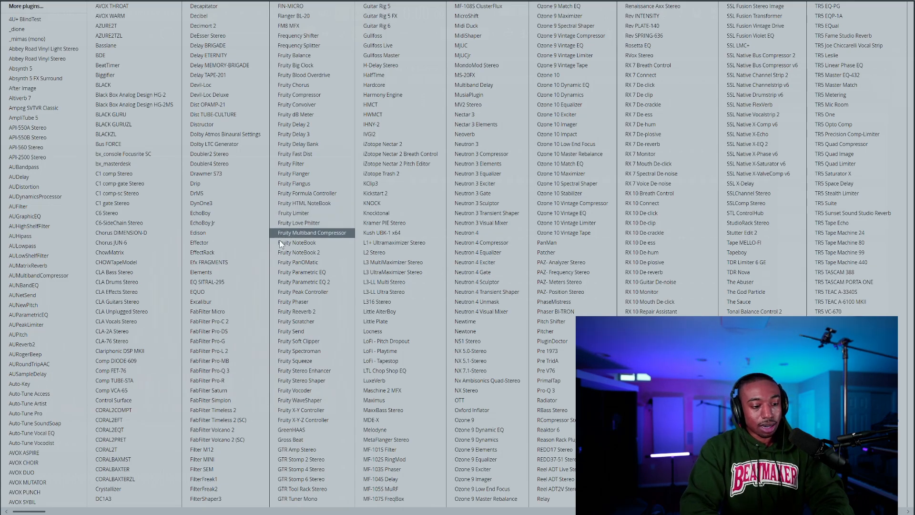
pyautogui.click(232, 391)
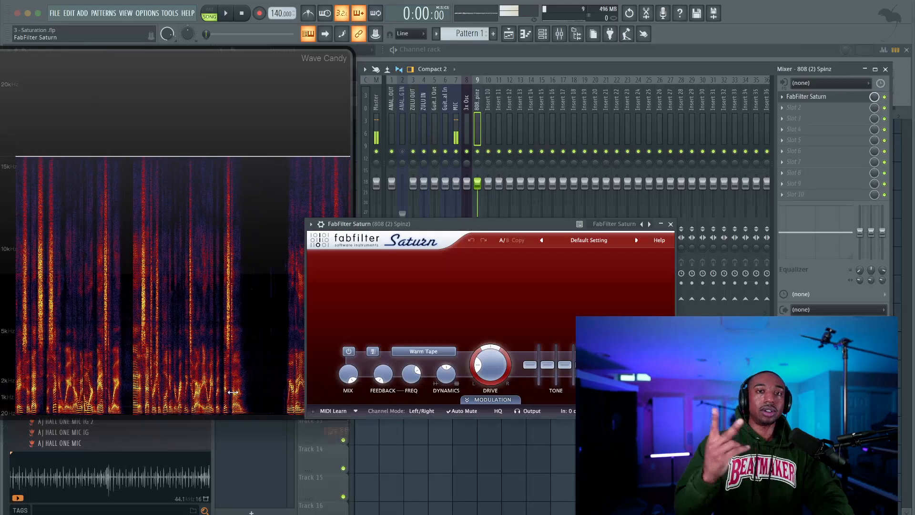
pyautogui.moveTo(505, 224); pyautogui.dragTo(388, 124)
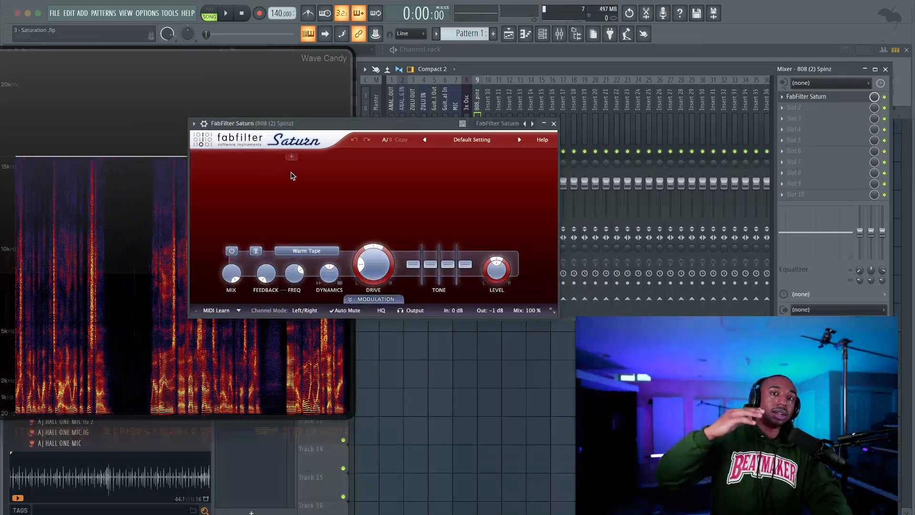
# Audition the 808 through Saturn and split the spectrum into two bands with a crossover at the low end.
pyautogui.press('space')
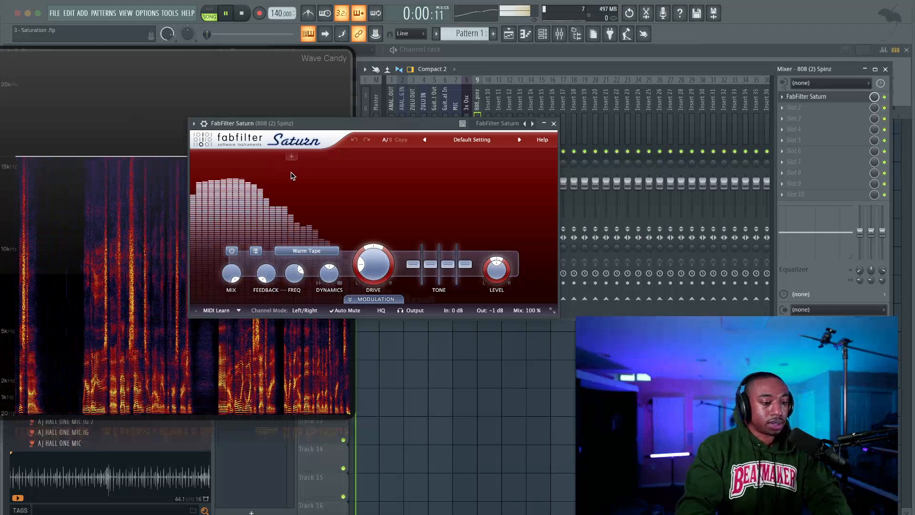
pyautogui.press('space')
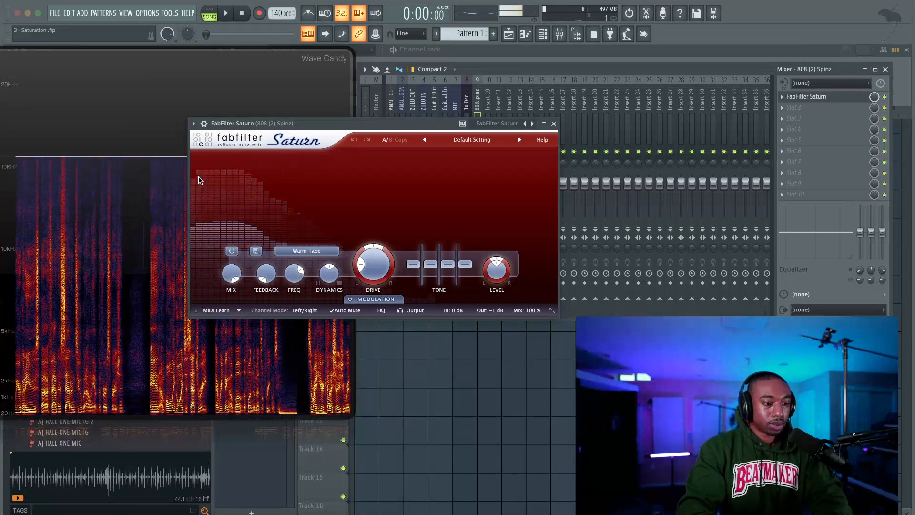
pyautogui.press('space')
pyautogui.press('space')
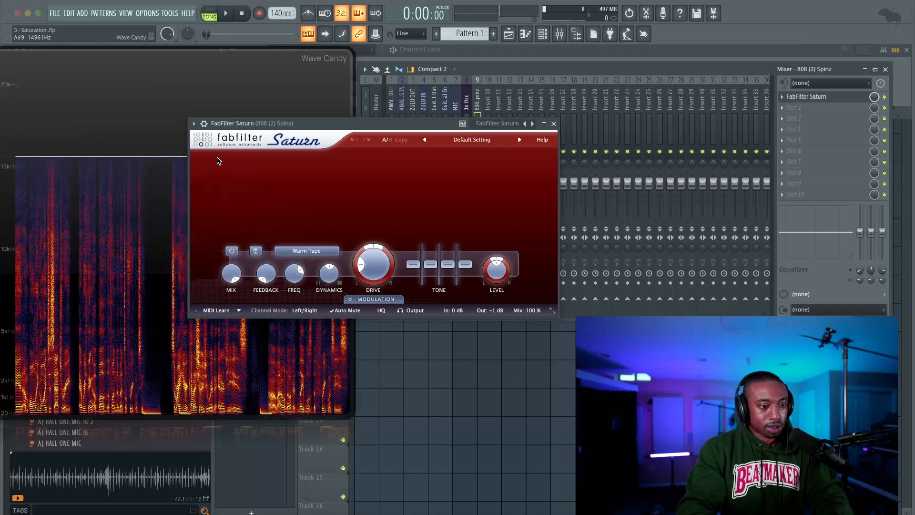
pyautogui.press('space')
pyautogui.press('space')
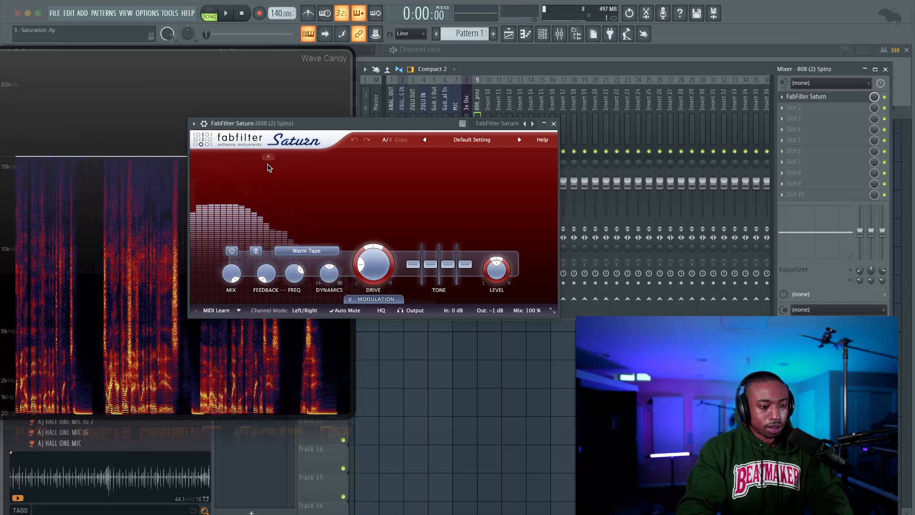
pyautogui.click(265, 162)
pyautogui.moveTo(264, 172); pyautogui.dragTo(251, 171)
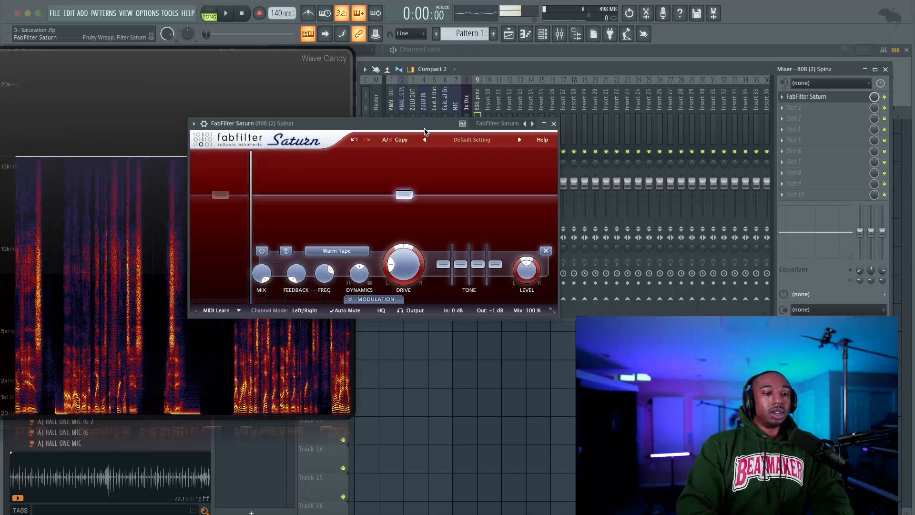
# Move Saturn to the second effect slot and load Fruity Parametric EQ 2 in the slot above it.
pyautogui.moveTo(424, 125); pyautogui.dragTo(475, 318)
pyautogui.moveTo(270, 77); pyautogui.dragTo(271, 211)
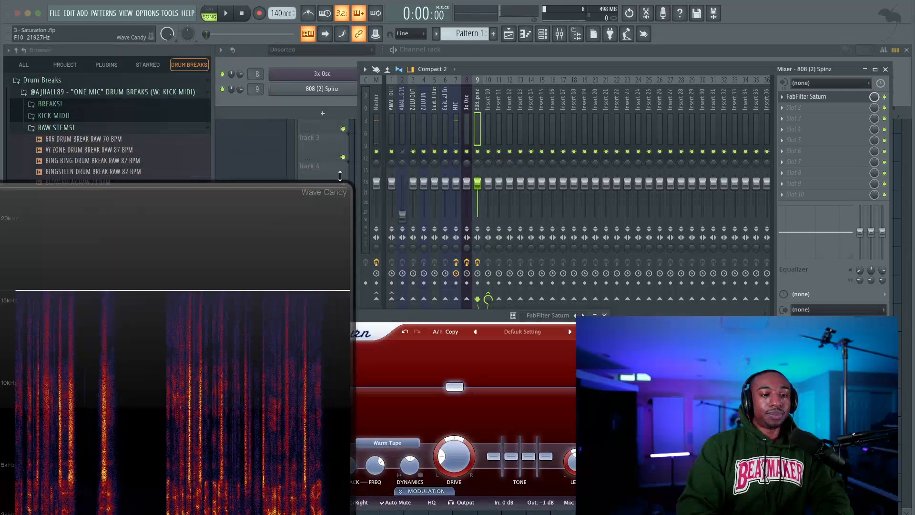
pyautogui.click(457, 126)
pyautogui.click(468, 124)
pyautogui.click(479, 123)
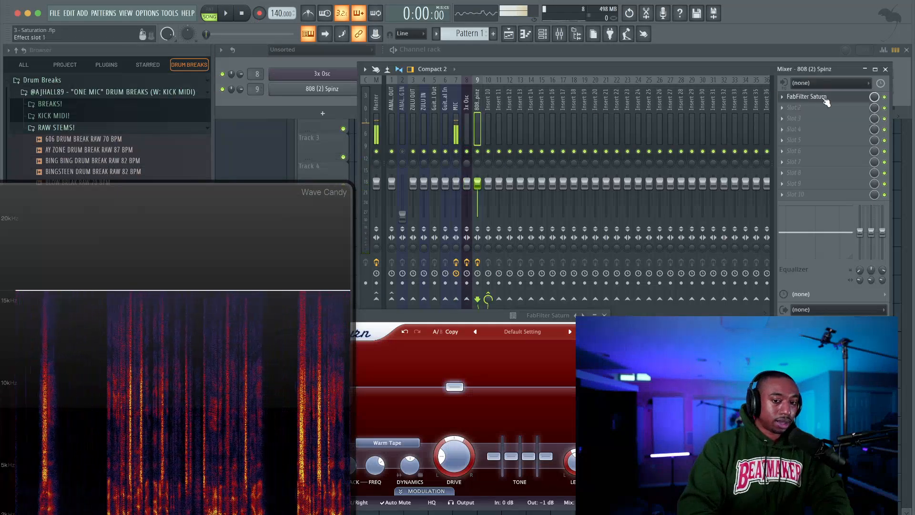
pyautogui.moveTo(820, 97); pyautogui.dragTo(844, 111)
pyautogui.rightClick(845, 111)
pyautogui.moveTo(839, 108)
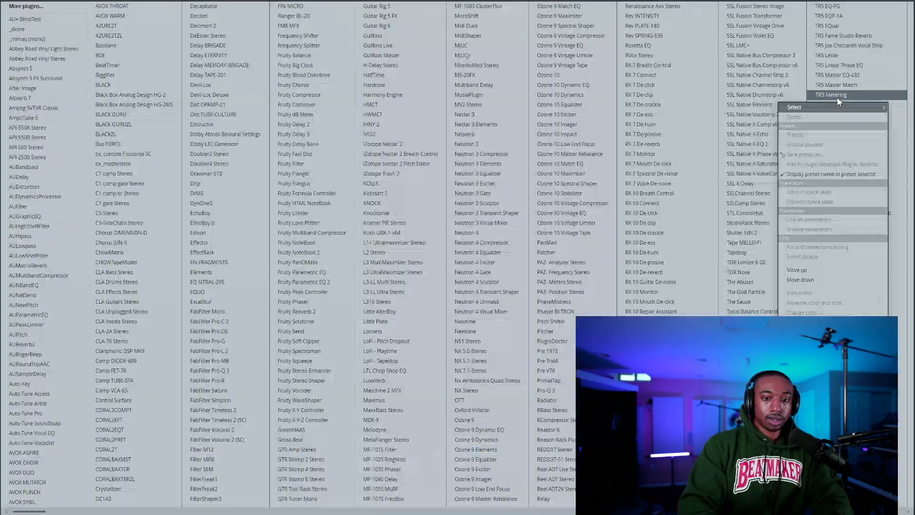
pyautogui.click(329, 283)
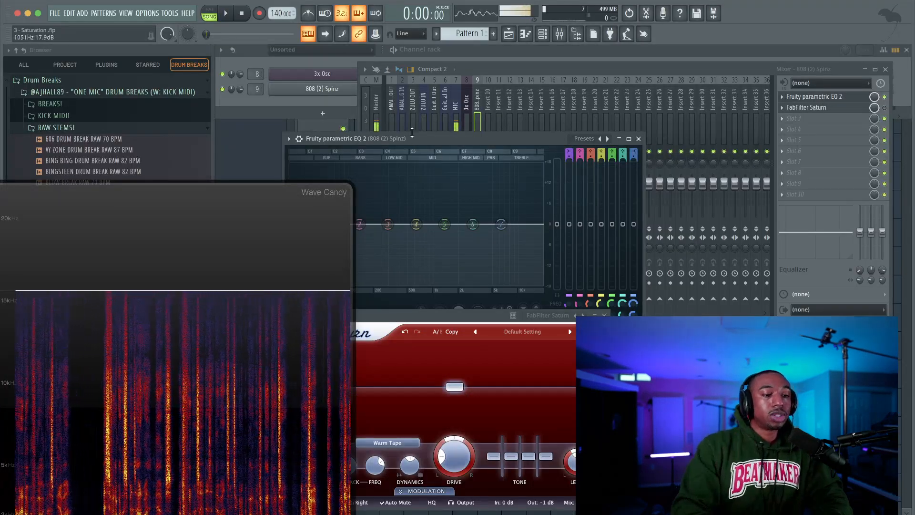
# Play the 808 to examine where its fundamental sits in Fruity Parametric EQ 2, and close the EQ window.
pyautogui.moveTo(411, 138); pyautogui.dragTo(323, 47)
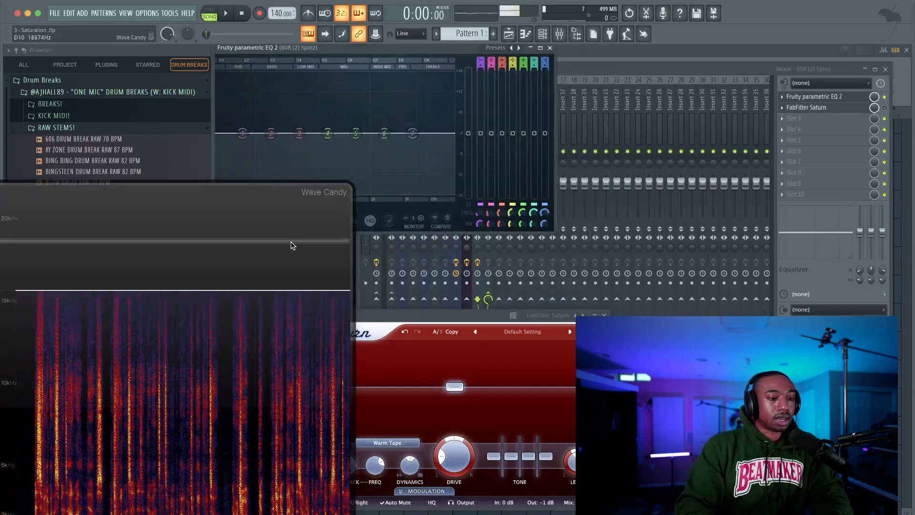
pyautogui.moveTo(295, 237); pyautogui.dragTo(245, 276)
pyautogui.moveTo(333, 54); pyautogui.dragTo(436, 81)
pyautogui.press('space')
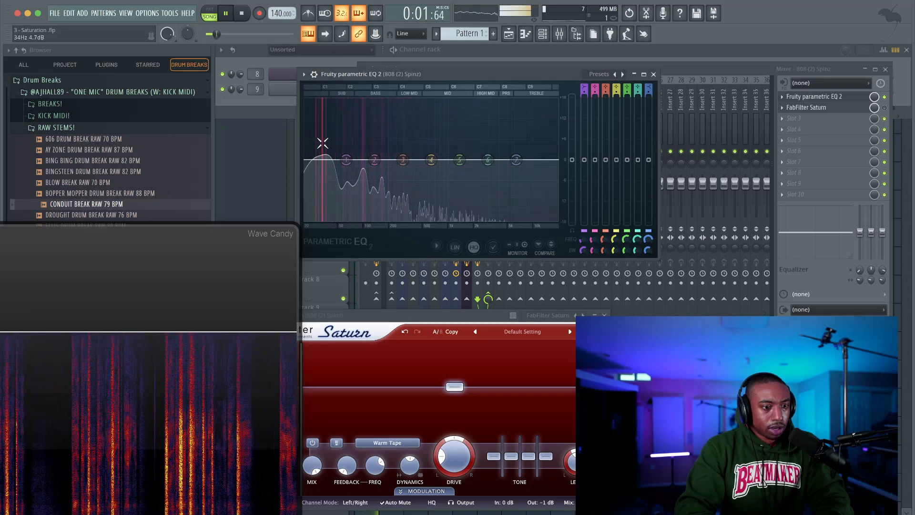
pyautogui.press('space')
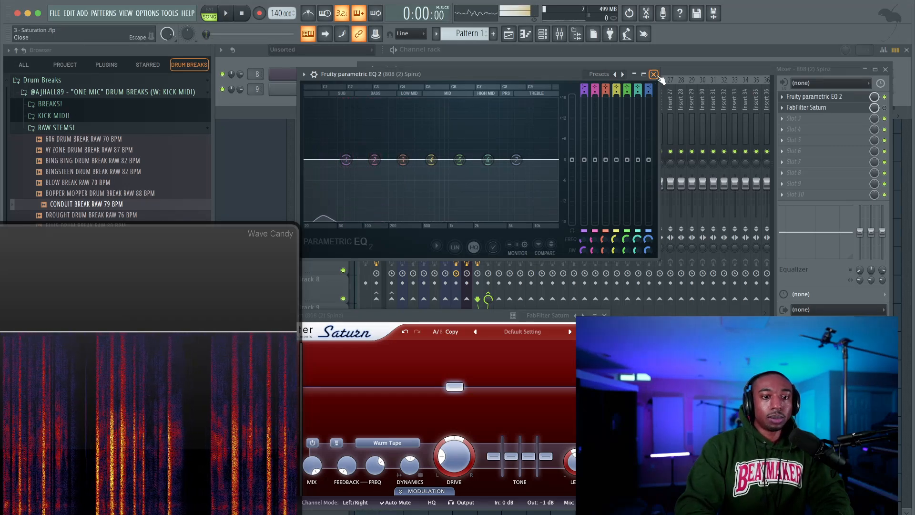
pyautogui.press('space')
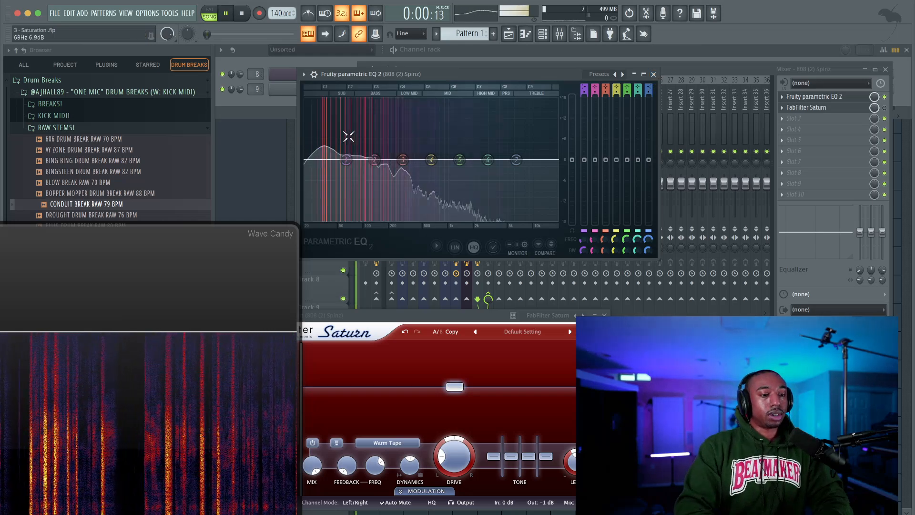
pyautogui.press('space')
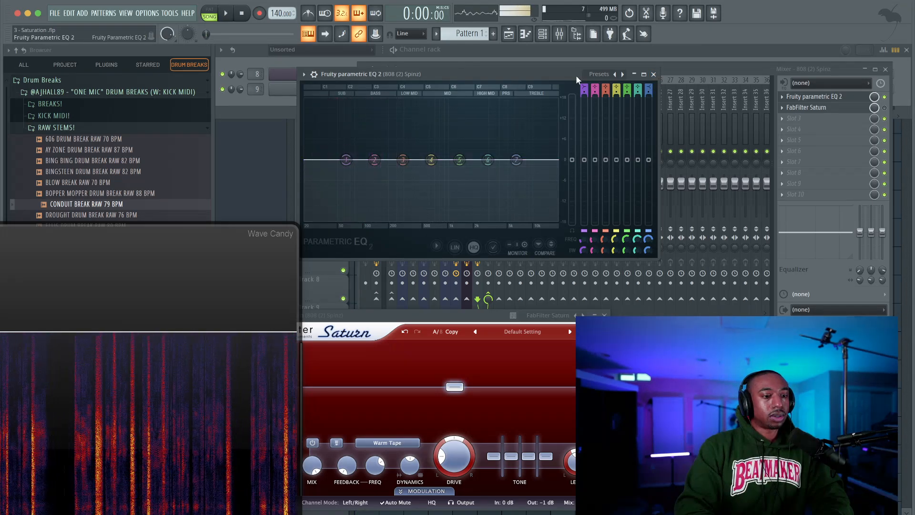
pyautogui.click(653, 75)
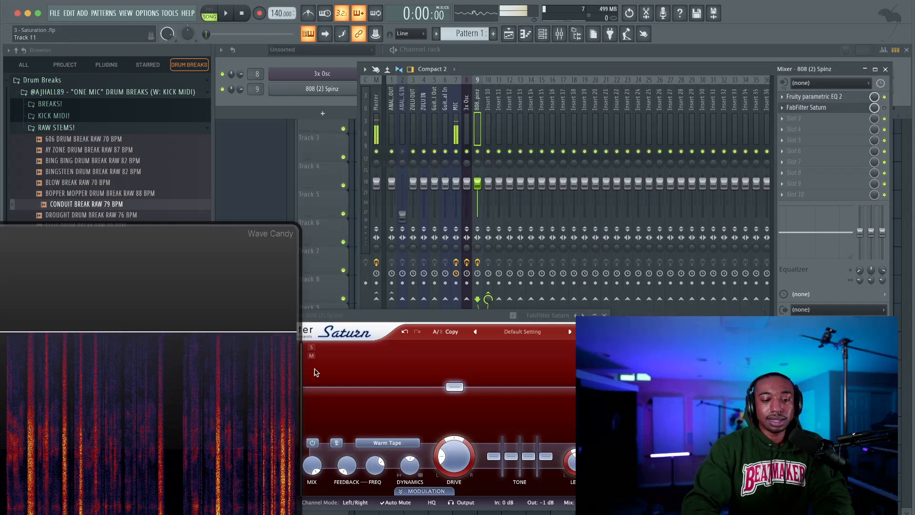
# Set Saturn's band 1 crossover to about 71 Hz and disable the low band's saturation.
pyautogui.moveTo(315, 320); pyautogui.dragTo(363, 167)
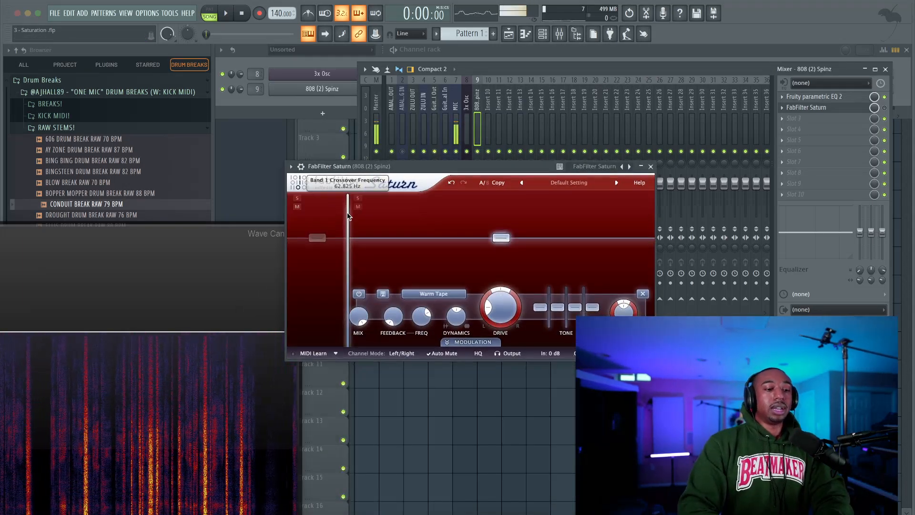
pyautogui.moveTo(347, 212); pyautogui.dragTo(354, 218)
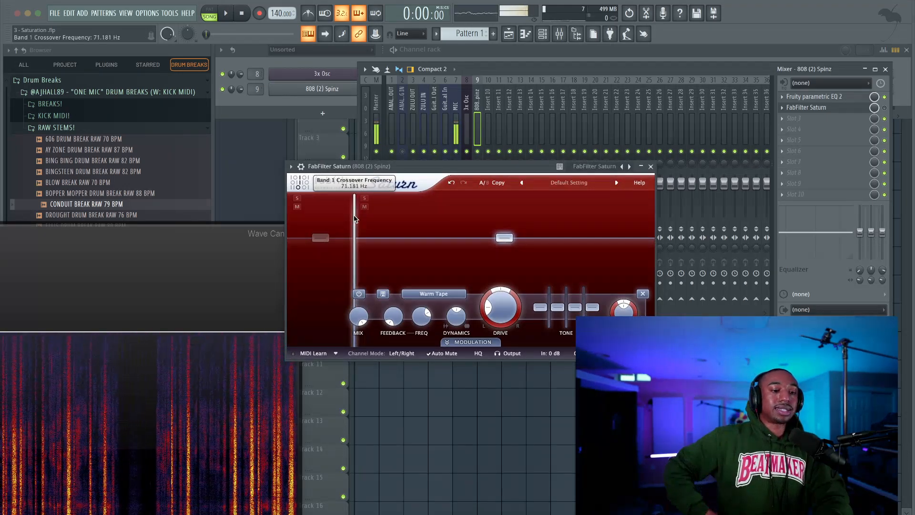
pyautogui.click(317, 212)
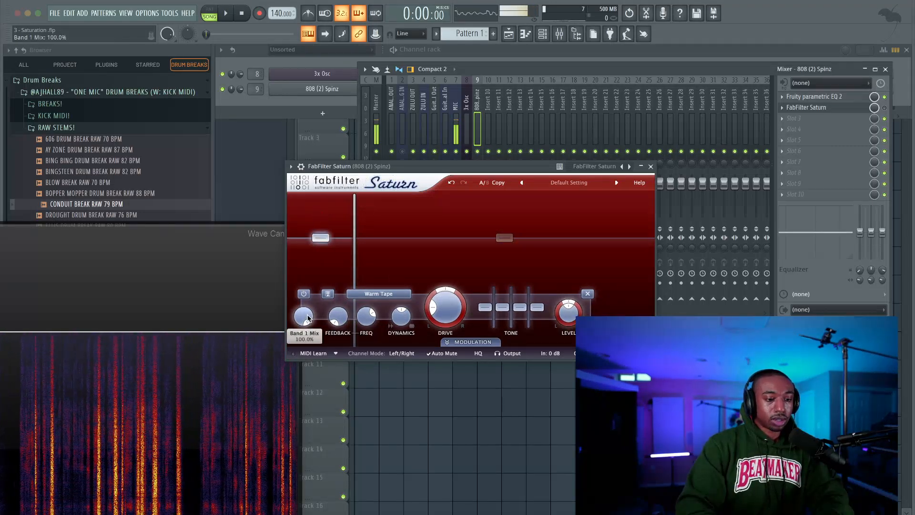
pyautogui.click(304, 294)
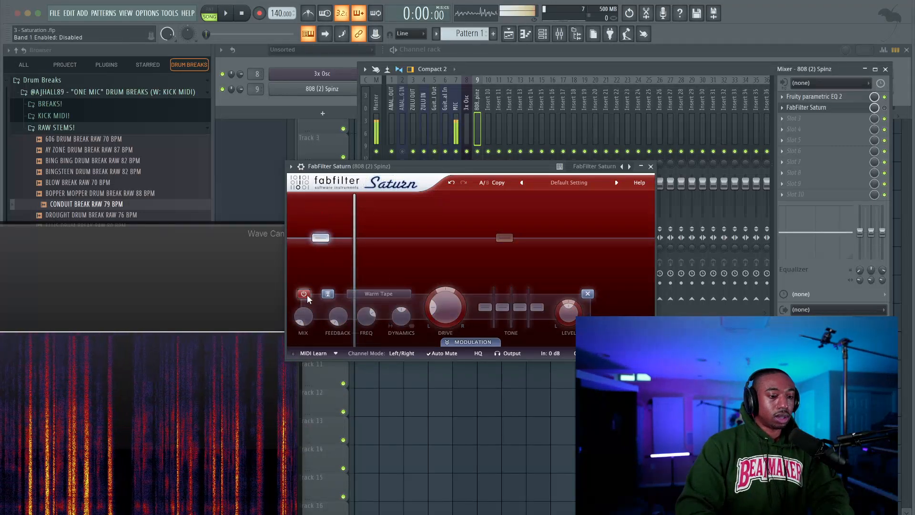
# Raise the upper band's drive through about 50% to 100% while auditioning the 808.
pyautogui.click(502, 240)
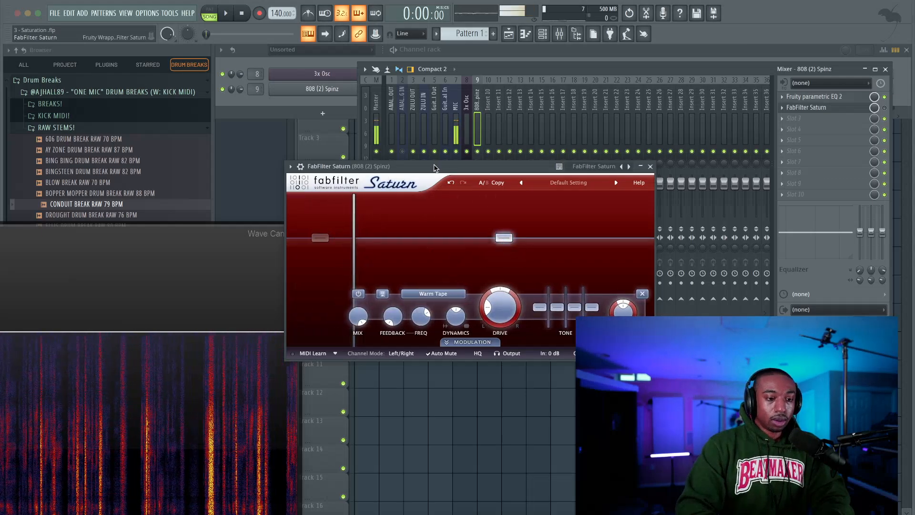
pyautogui.moveTo(433, 165); pyautogui.dragTo(417, 72)
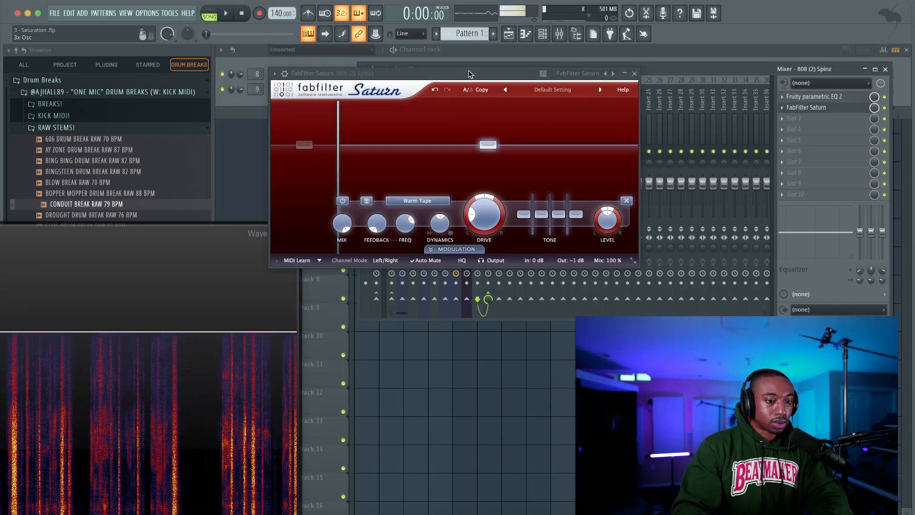
pyautogui.press('space')
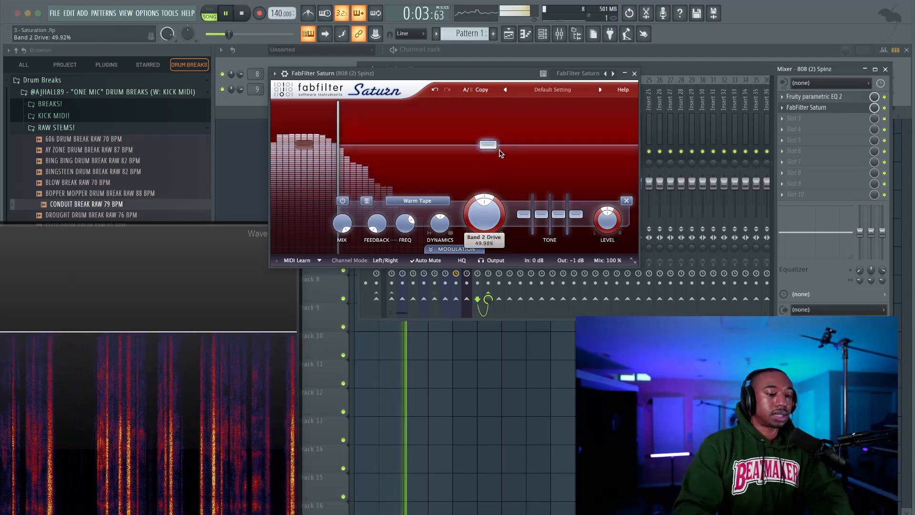
pyautogui.press('space')
pyautogui.scroll(5, 486, 175)
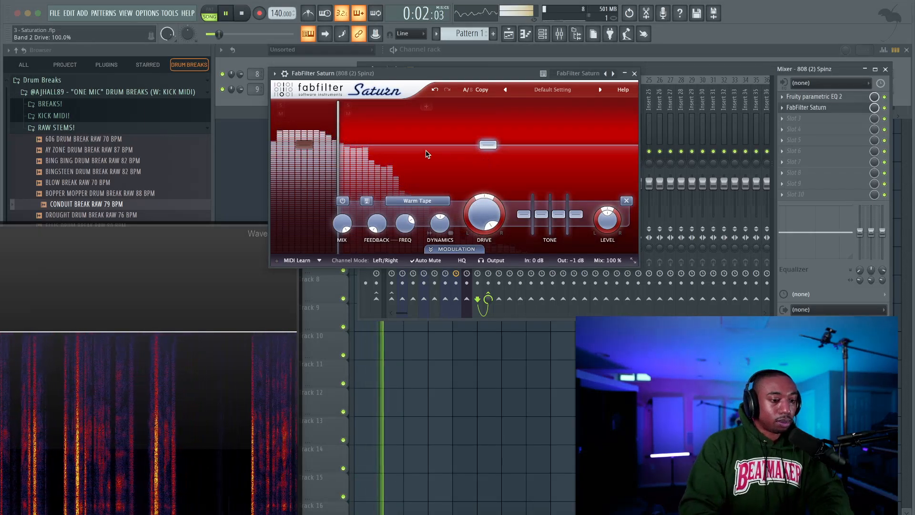
# Set the upper band's saturation style to Clean Tube and restart playback to audition it.
pyautogui.click(417, 201)
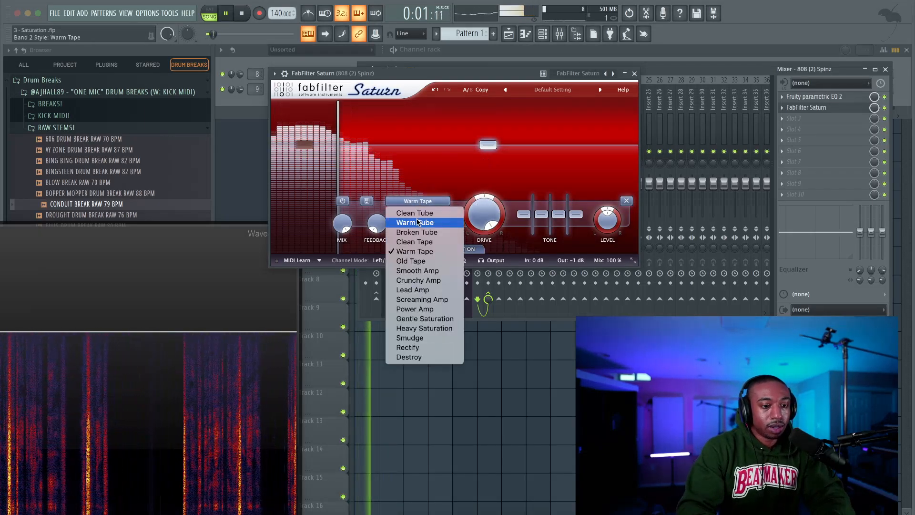
pyautogui.click(428, 211)
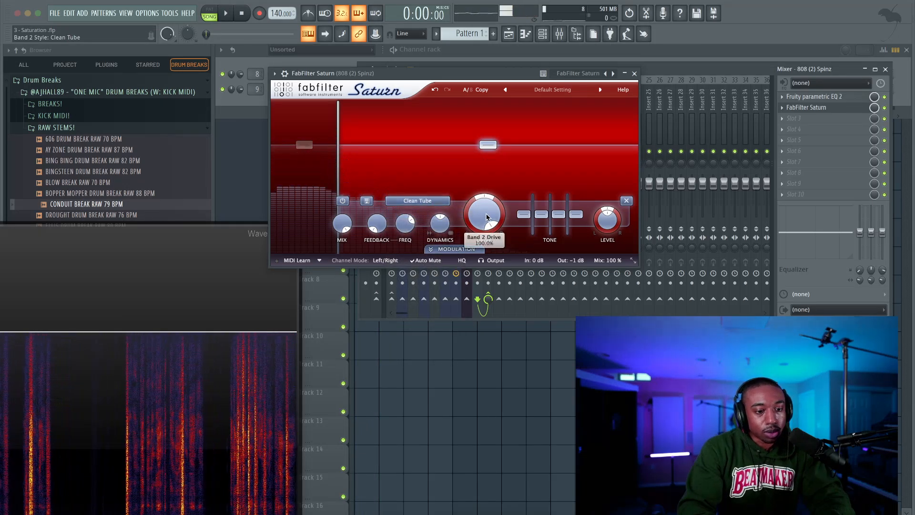
pyautogui.press('space')
pyautogui.press('space')
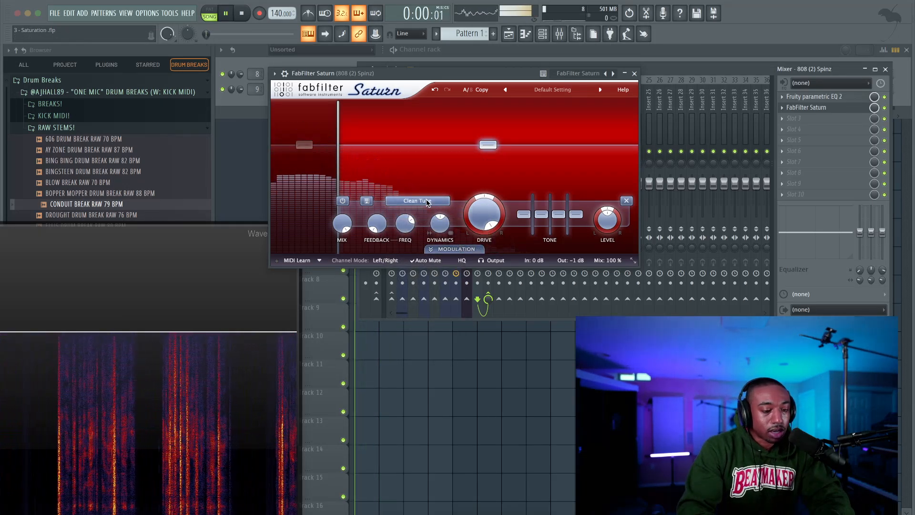
# Switch the upper band's style to Warm Tube and bring the Wave Candy spectrum up into full view.
pyautogui.click(427, 200)
pyautogui.click(416, 214)
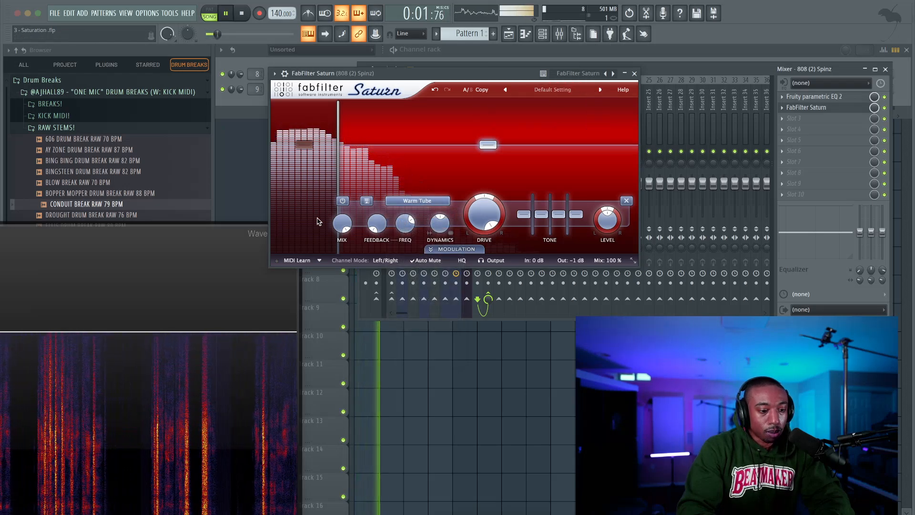
pyautogui.moveTo(200, 270); pyautogui.dragTo(205, 113)
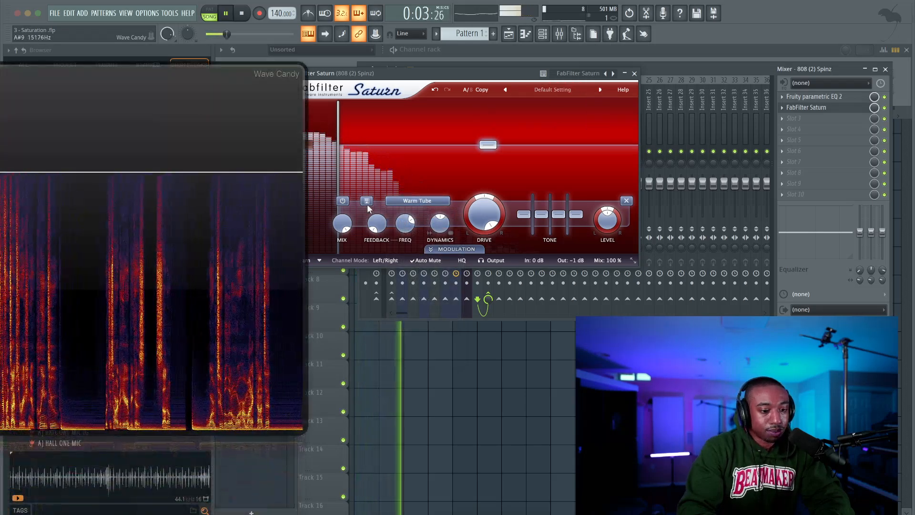
# Compare Clean Tube and Warm Tube again on the upper band, and change its style to Broken Tube.
pyautogui.click(415, 200)
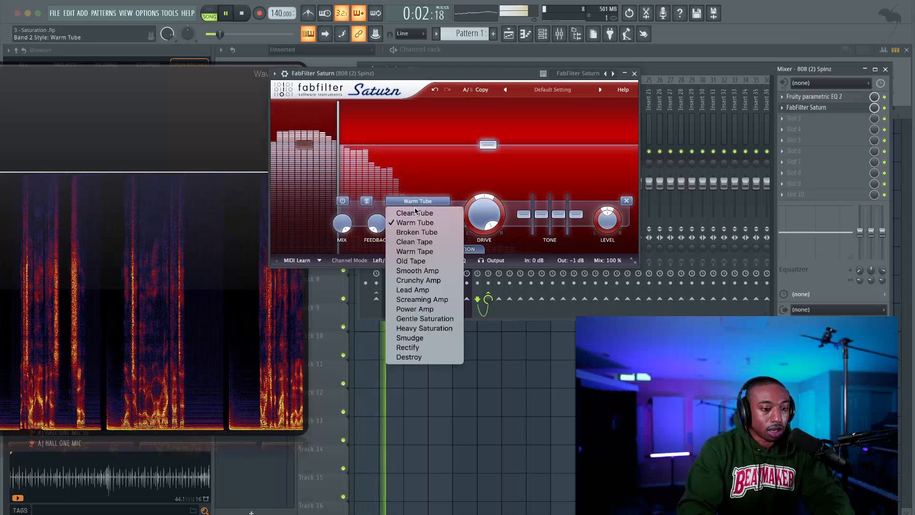
pyautogui.click(415, 212)
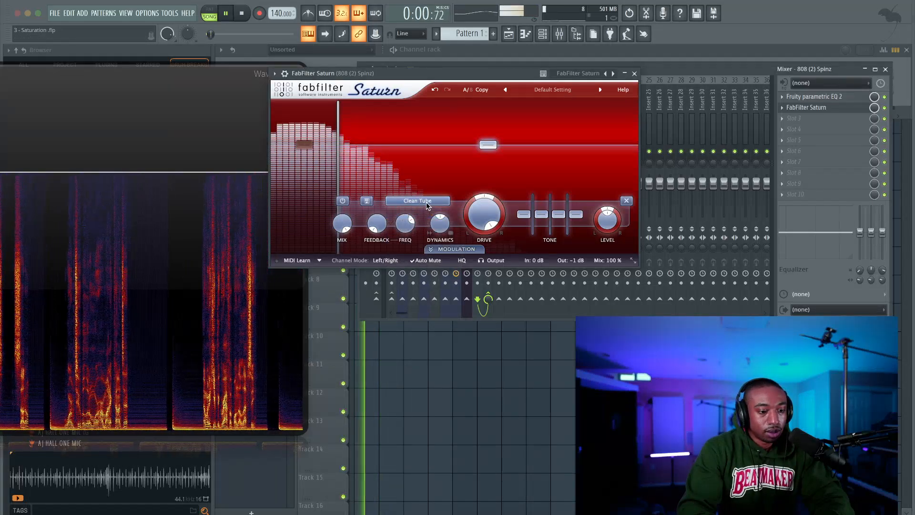
pyautogui.click(428, 205)
pyautogui.click(424, 211)
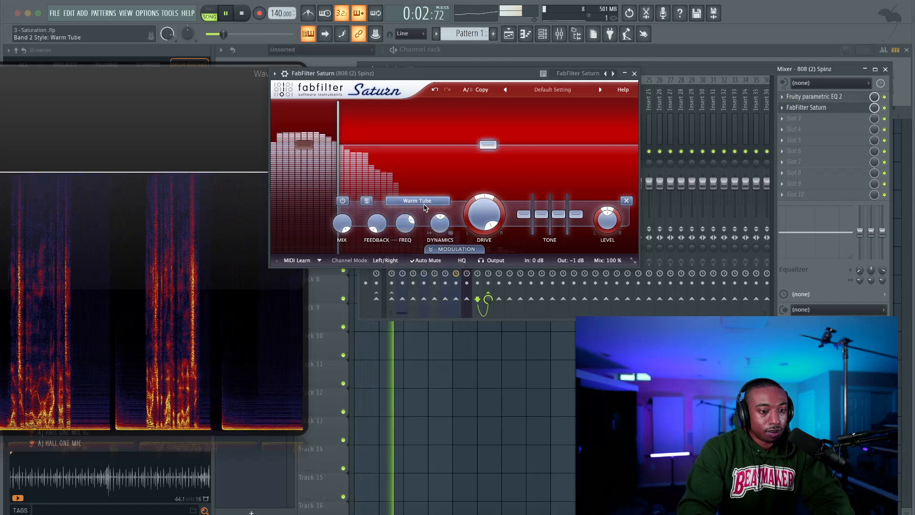
pyautogui.click(426, 205)
pyautogui.click(421, 233)
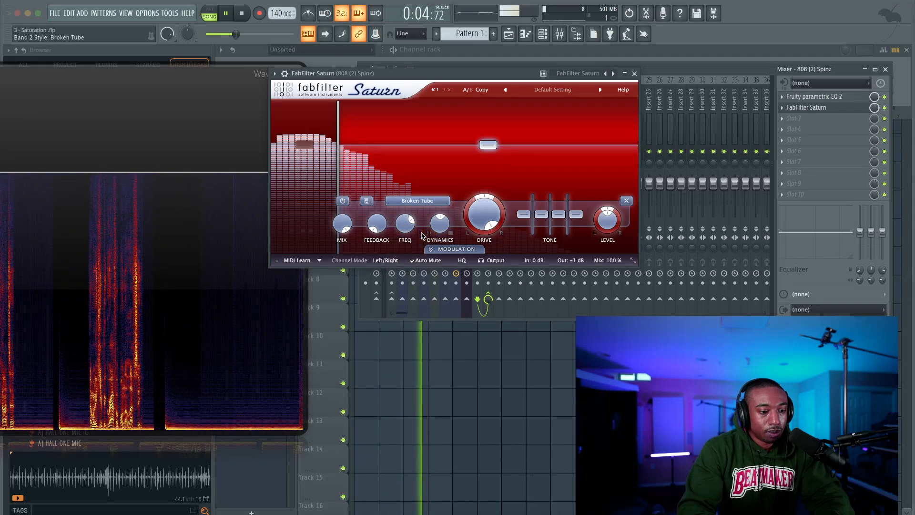
# Switch the upper band's style through Clean Tape, Warm Tape and Old Tape to compare them during playback.
pyautogui.click(419, 202)
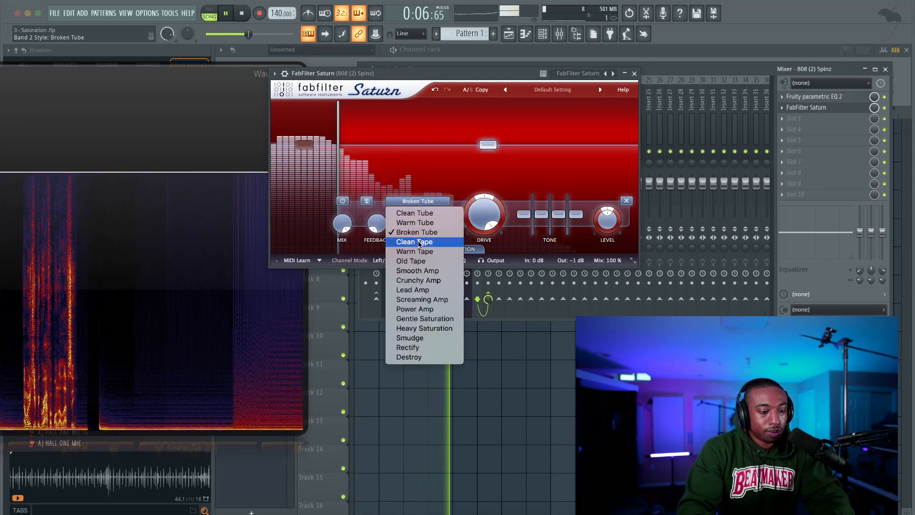
pyautogui.click(419, 243)
pyautogui.click(418, 202)
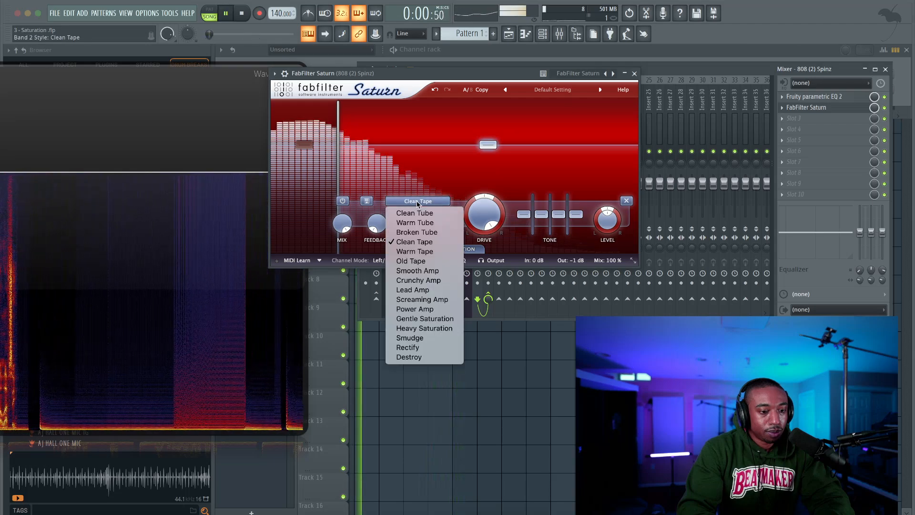
pyautogui.click(421, 251)
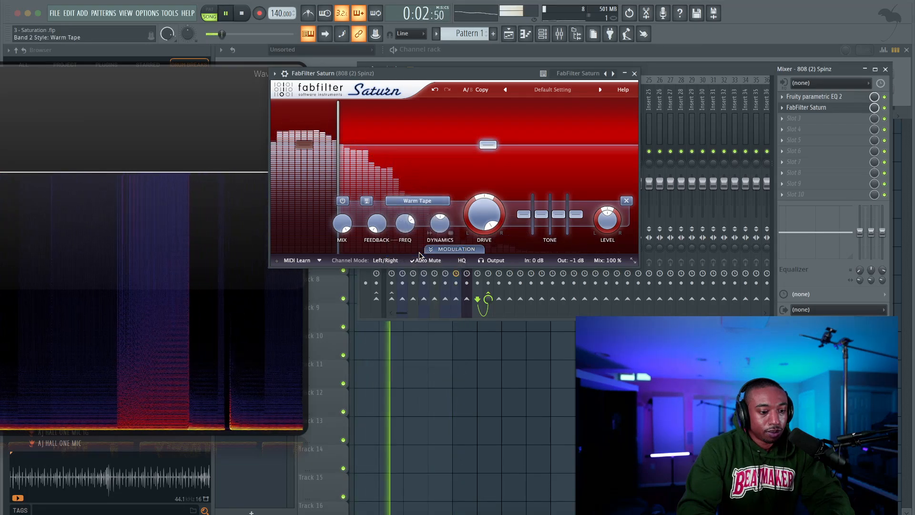
pyautogui.click(420, 202)
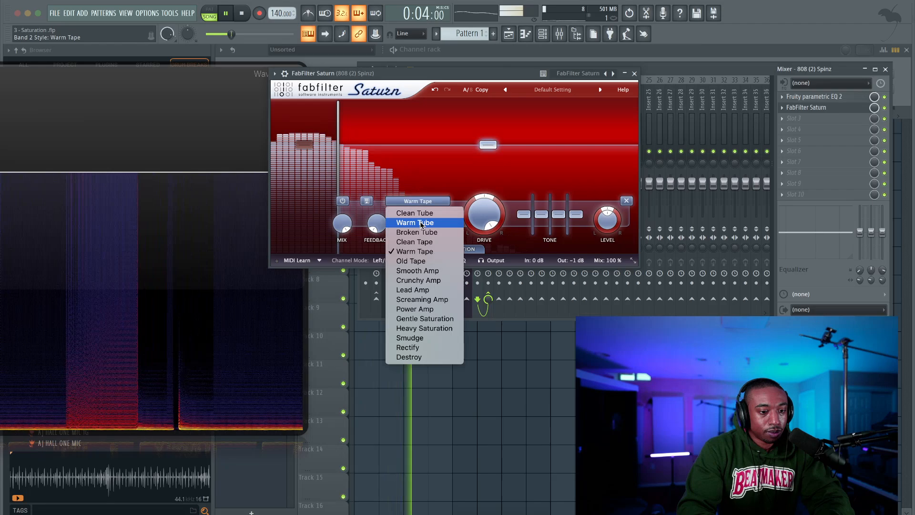
pyautogui.click(419, 260)
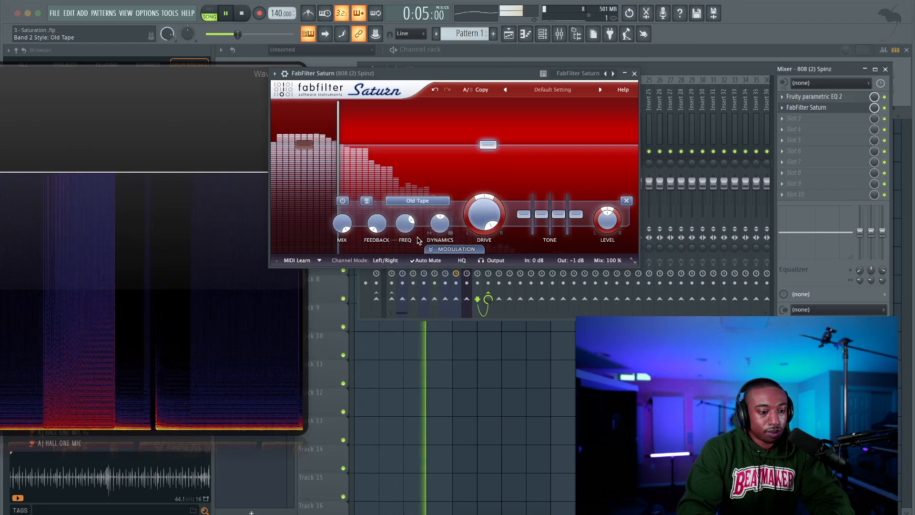
# Set the upper band's style to Smooth Amp and audition it from the start with the drive at about 80%.
pyautogui.click(424, 202)
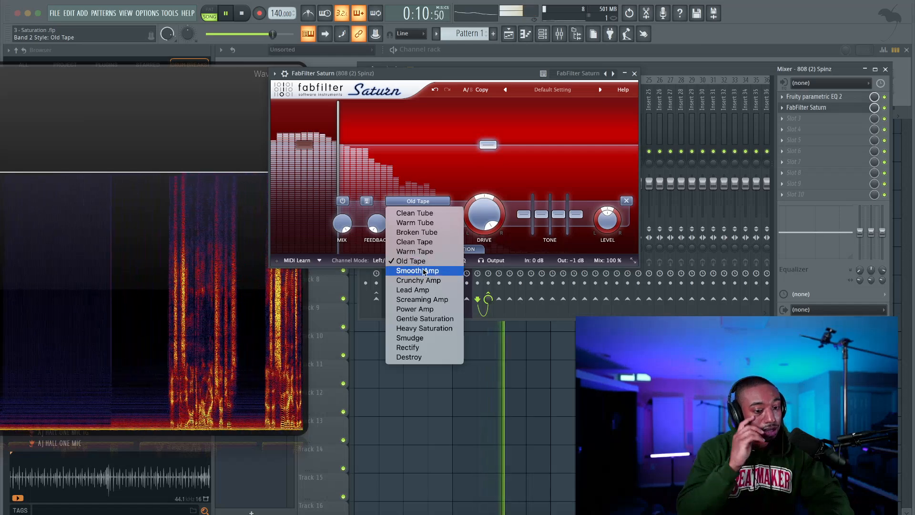
pyautogui.click(488, 216)
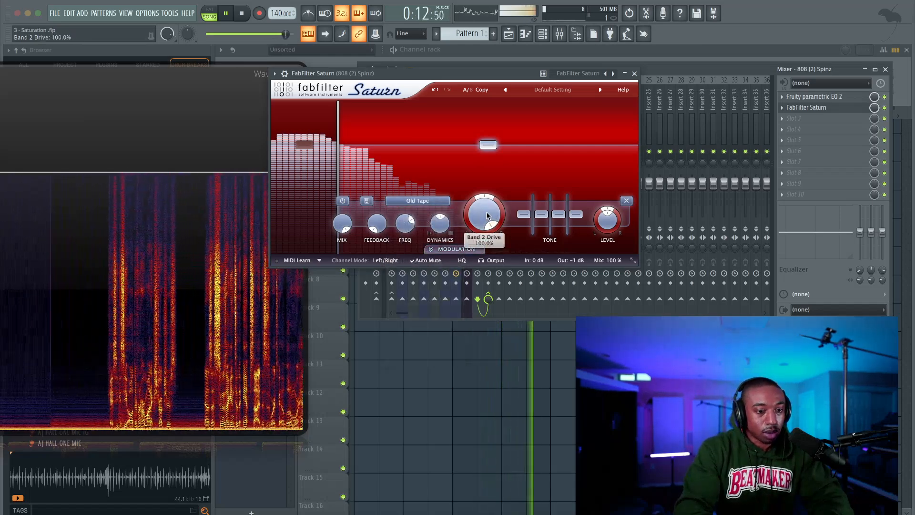
pyautogui.moveTo(487, 216); pyautogui.dragTo(485, 263)
pyautogui.press('space')
pyautogui.click(422, 202)
pyautogui.click(422, 272)
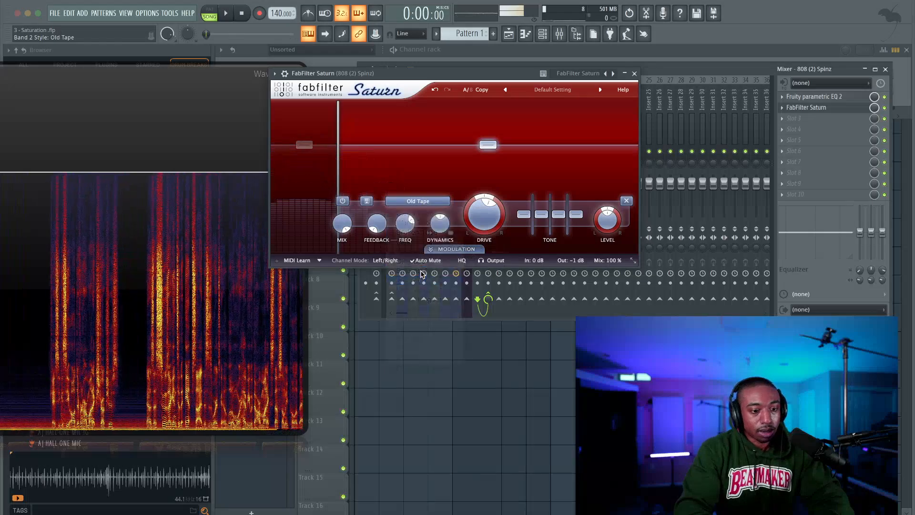
pyautogui.click(418, 201)
pyautogui.click(421, 272)
pyautogui.press('space')
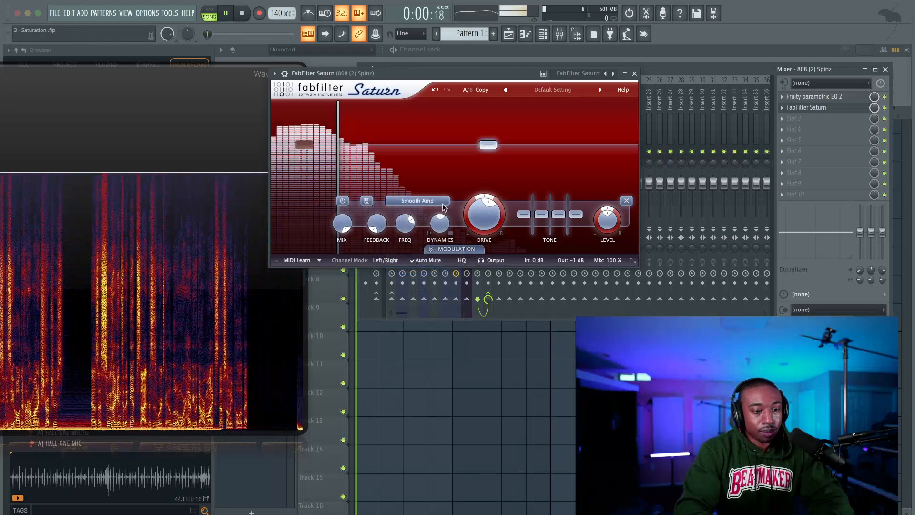
pyautogui.moveTo(484, 215); pyautogui.dragTo(488, 172)
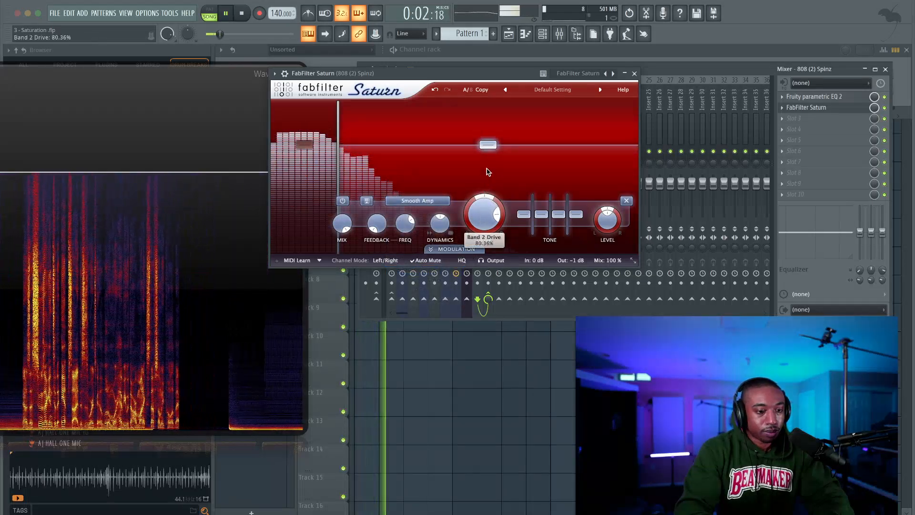
# Compare Crunchy Amp, Lead Amp, Screaming Amp and Power Amp in turn on the upper band during playback.
pyautogui.click(417, 200)
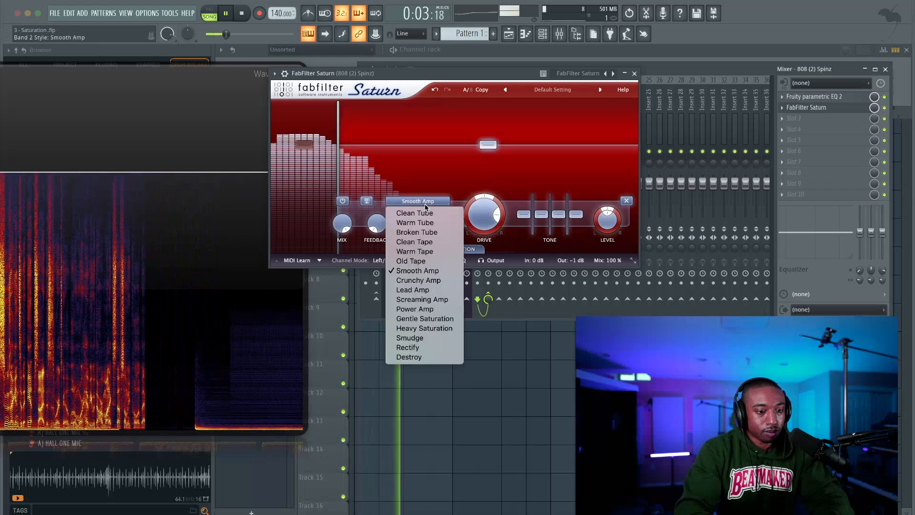
pyautogui.click(426, 280)
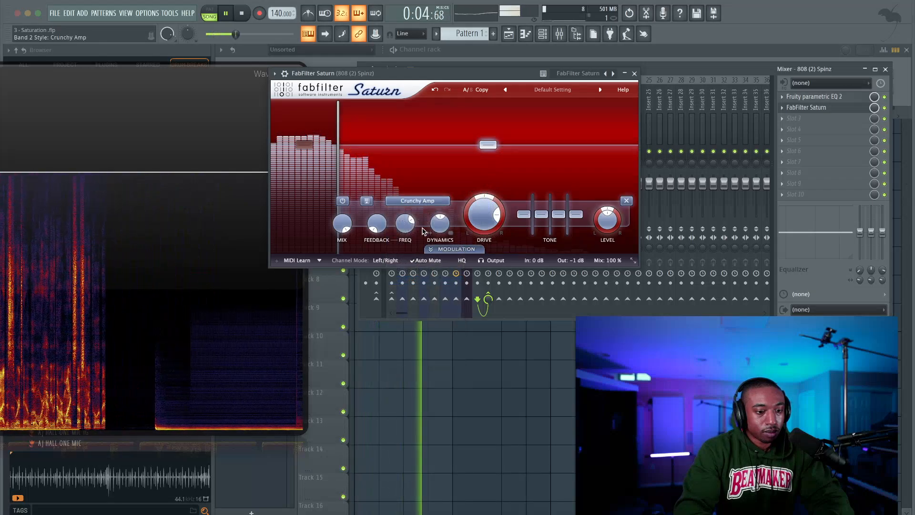
pyautogui.click(424, 203)
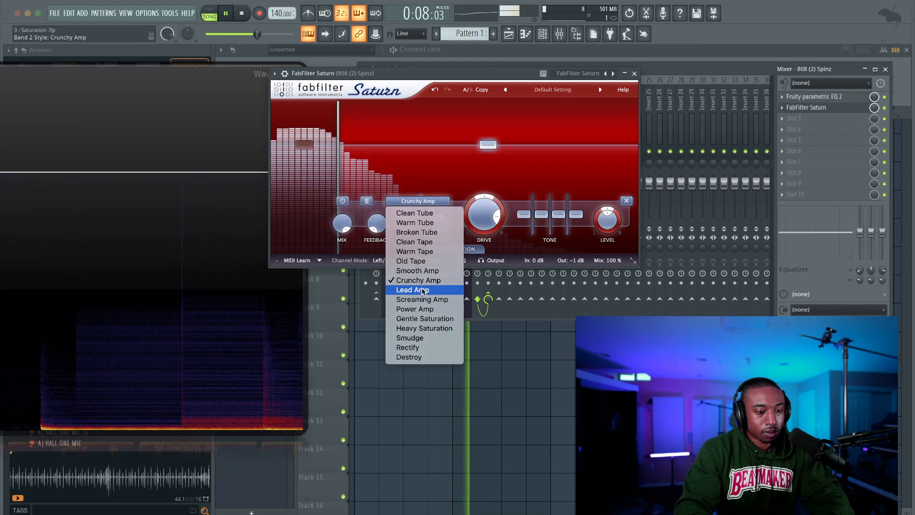
pyautogui.click(424, 290)
pyautogui.click(431, 204)
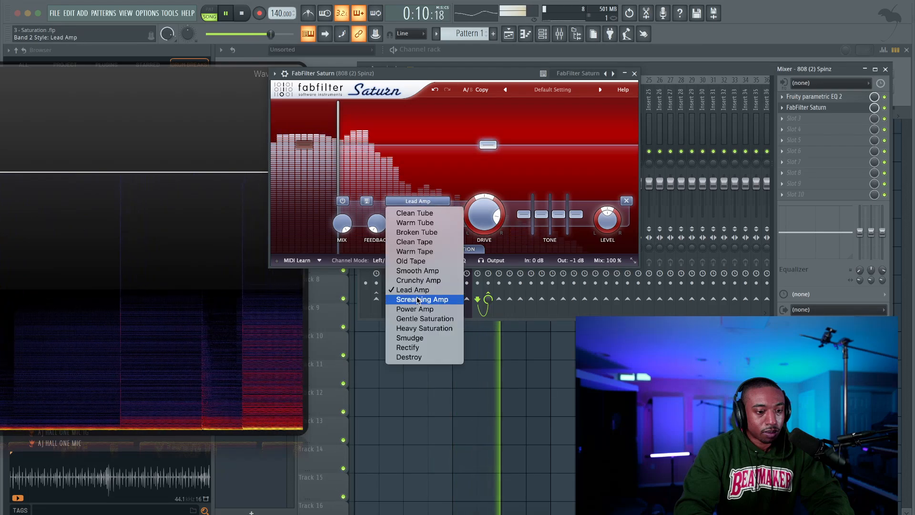
pyautogui.click(419, 299)
pyautogui.click(416, 201)
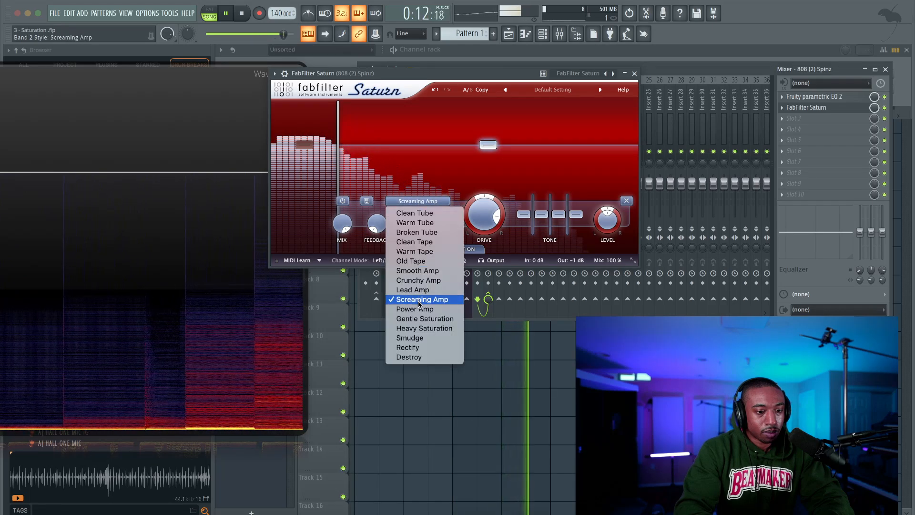
pyautogui.click(420, 309)
# Audition Gentle Saturation on the upper band at 100% drive, and change the style to Heavy Saturation.
pyautogui.click(425, 202)
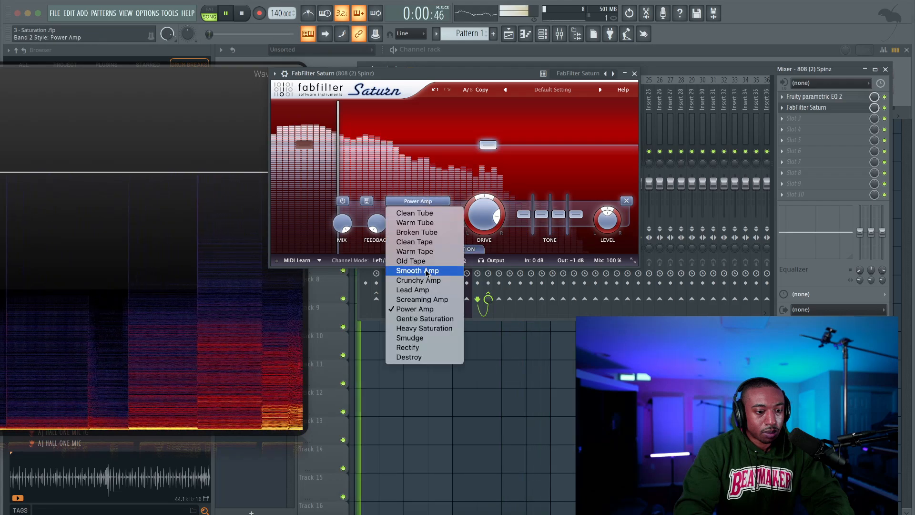
pyautogui.click(428, 319)
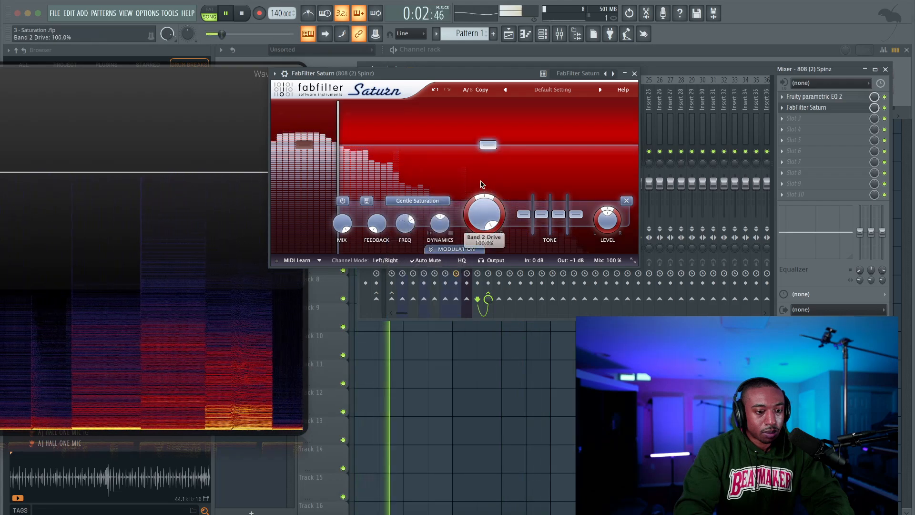
pyautogui.click(428, 202)
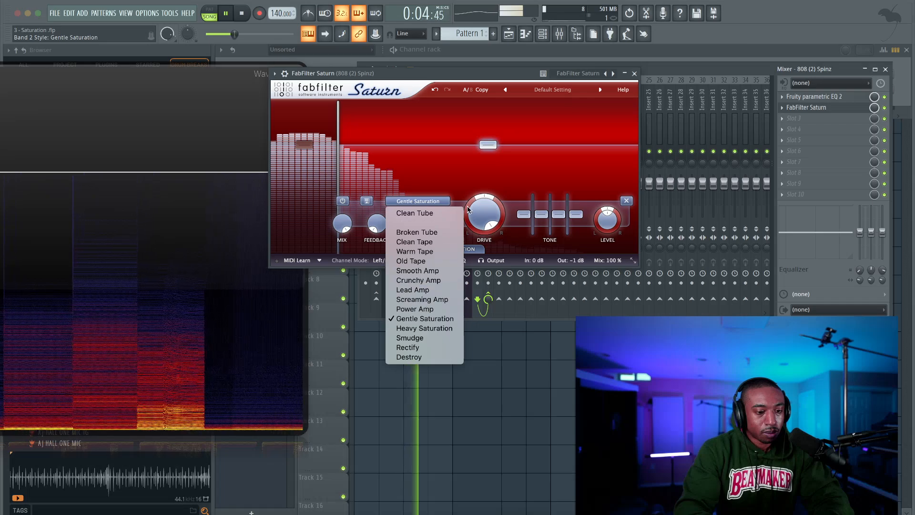
pyautogui.click(454, 74)
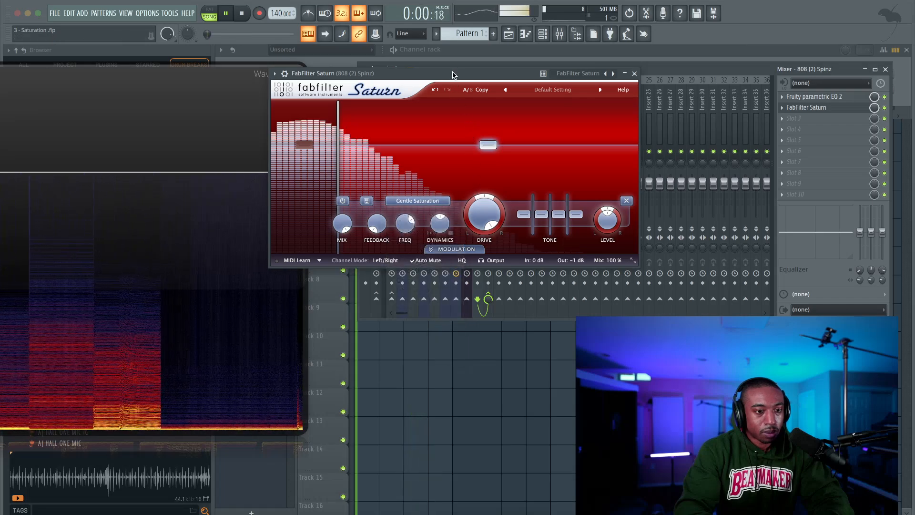
pyautogui.click(433, 201)
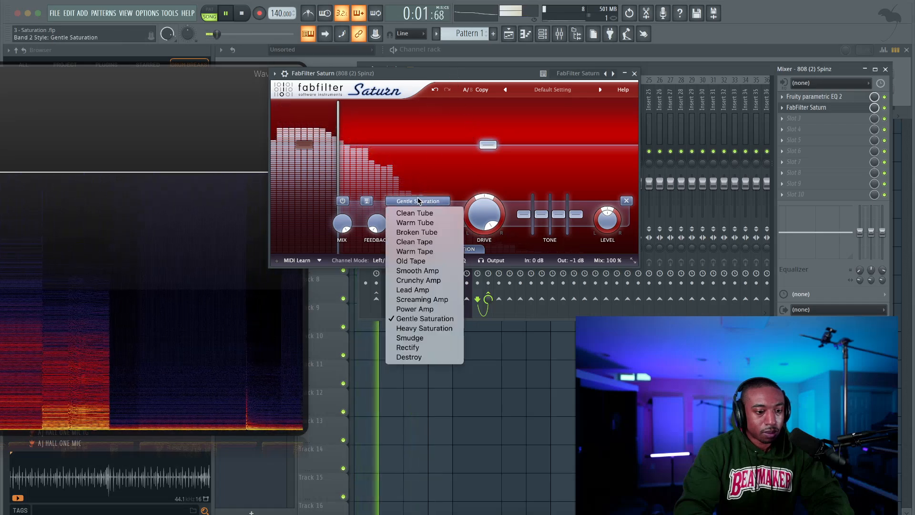
pyautogui.click(429, 328)
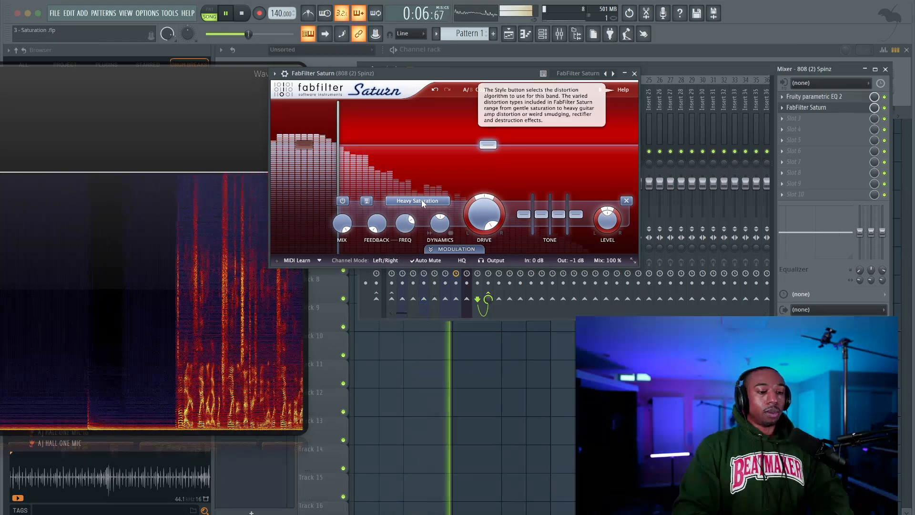
# Audition the Smudge style on the upper band, and set the style to Rectify with playback stopped.
pyautogui.click(421, 201)
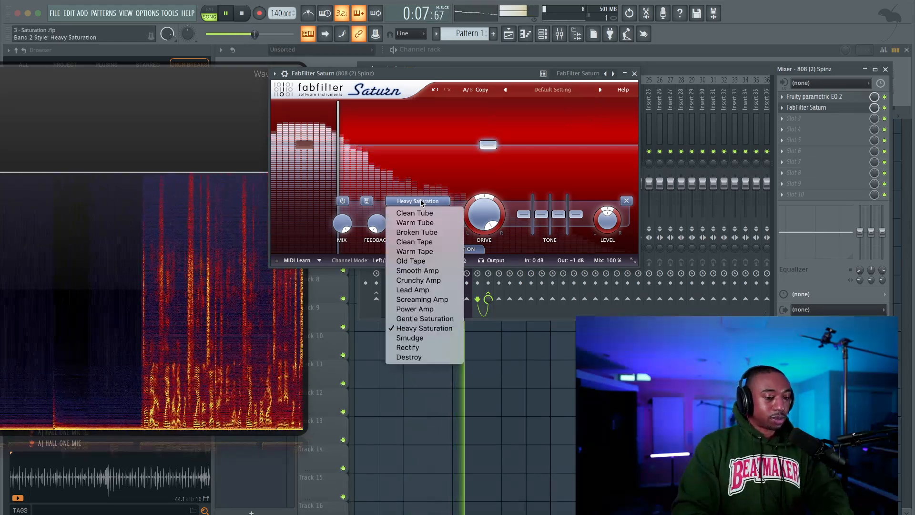
pyautogui.click(418, 335)
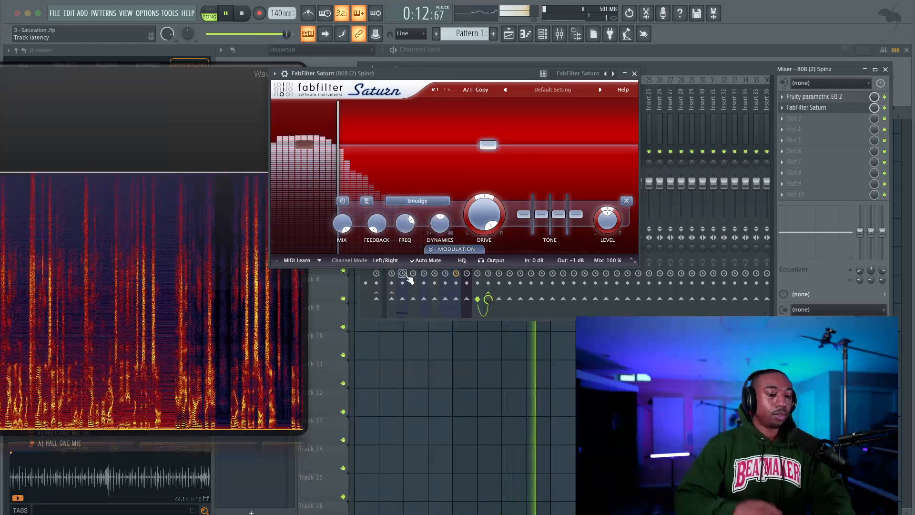
pyautogui.press('space')
pyautogui.click(417, 200)
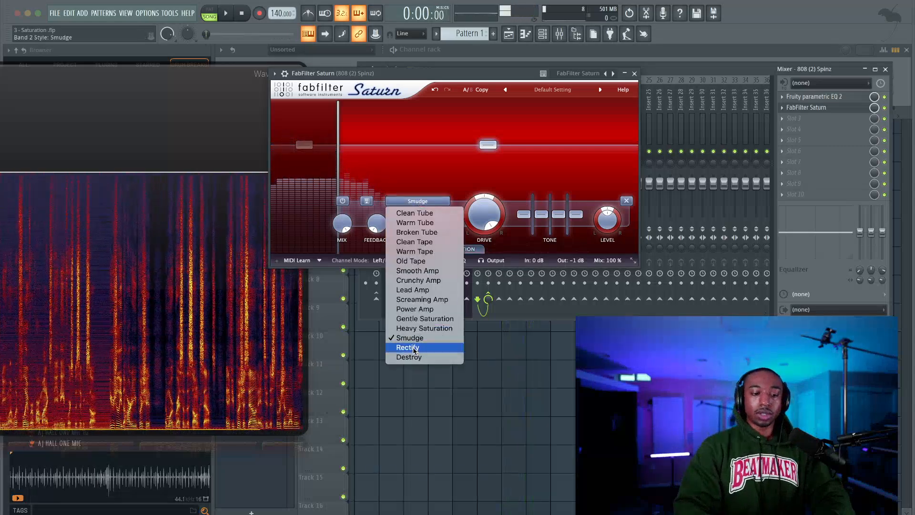
pyautogui.click(407, 347)
pyautogui.click(419, 201)
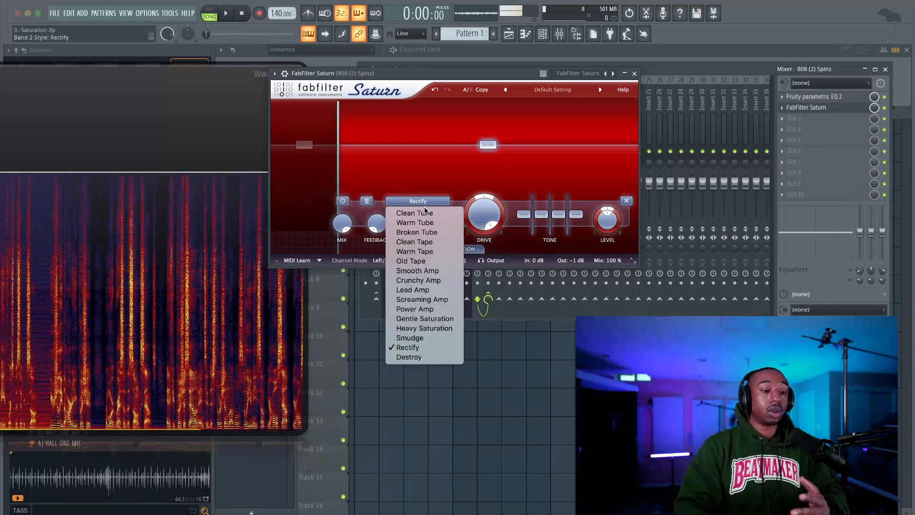
pyautogui.click(569, 125)
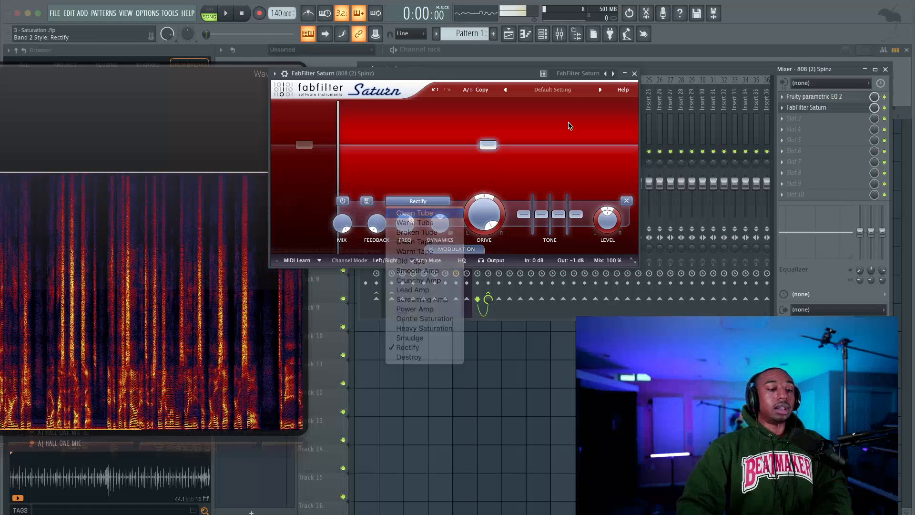
# Close FabFilter Saturn and reset the 808 mixer track to its default state.
pyautogui.click(635, 74)
pyautogui.rightClick(477, 108)
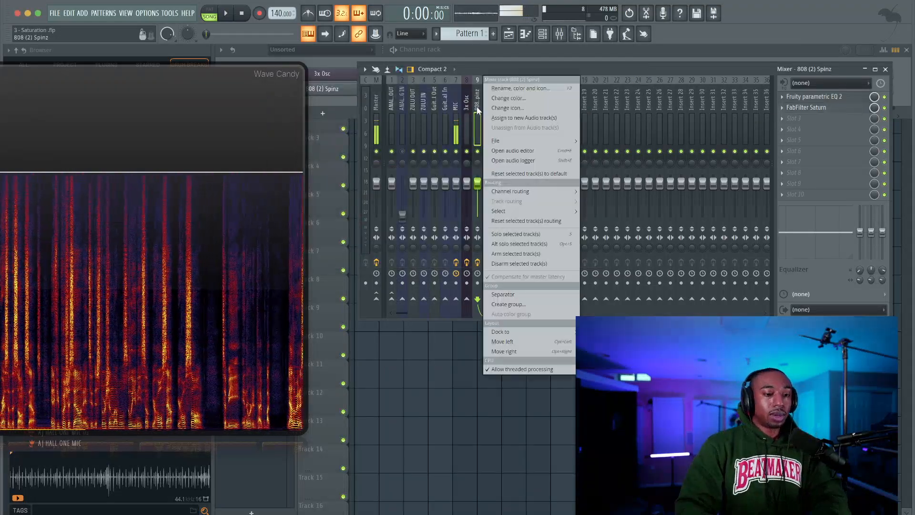
pyautogui.click(530, 173)
pyautogui.click(519, 290)
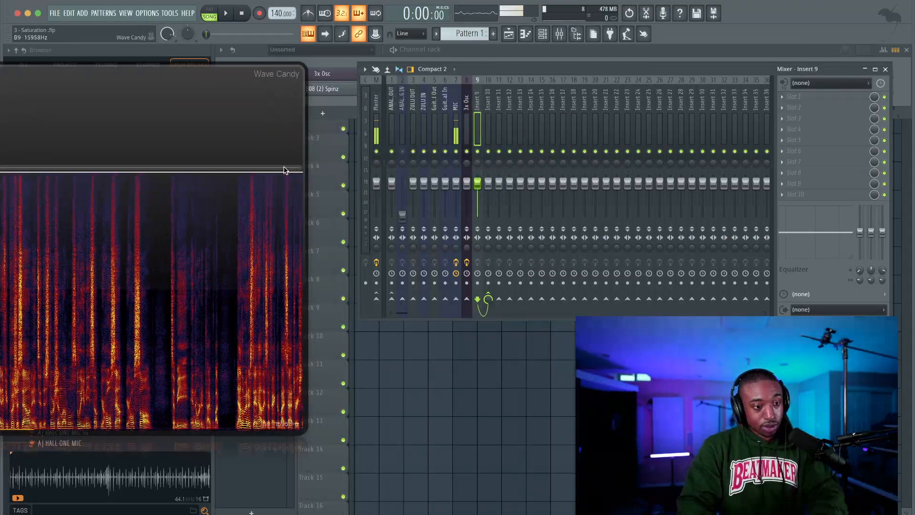
# Close the mixer and delete both Pattern 1 clips from Track 1 of the playlist.
pyautogui.click(886, 70)
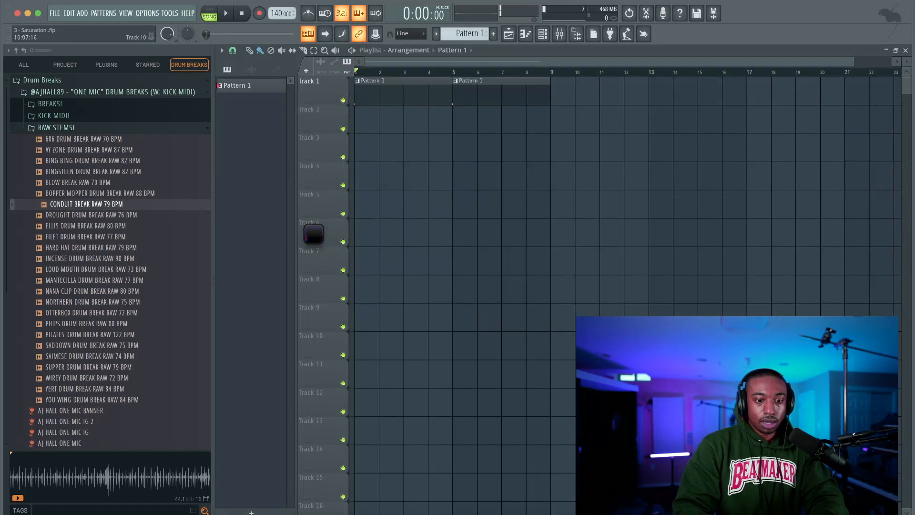
pyautogui.rightClick(473, 101)
pyautogui.rightClick(429, 103)
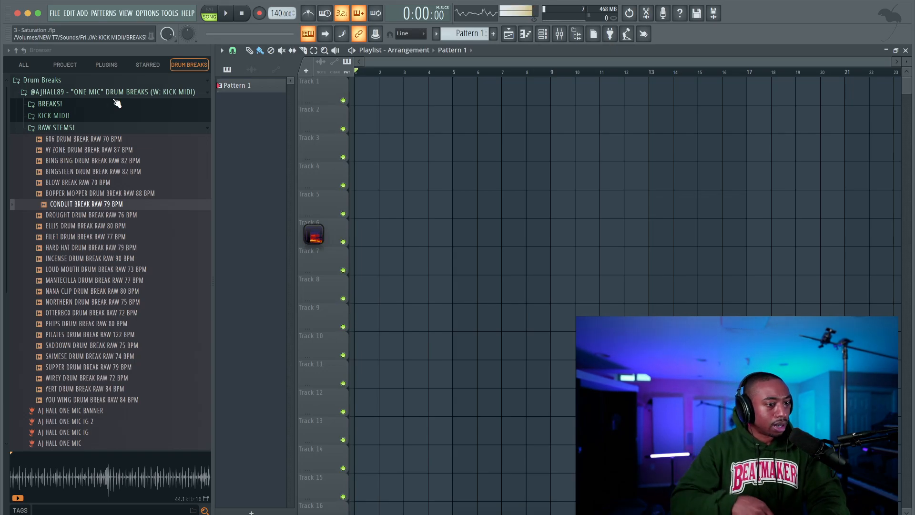
# Set the project tempo to 87 BPM and place AY ZONE DRUM BREAK RAW 87 BPM at the start of Track 1.
pyautogui.click(107, 141)
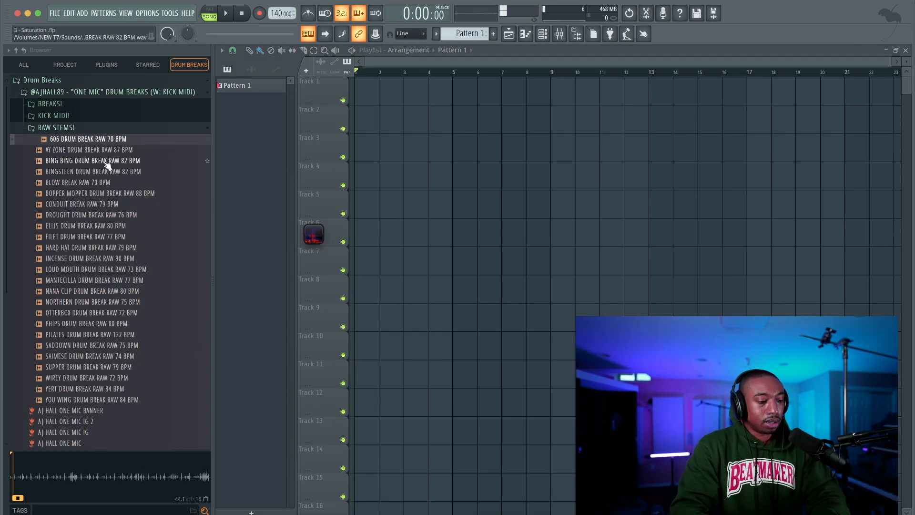
pyautogui.click(110, 151)
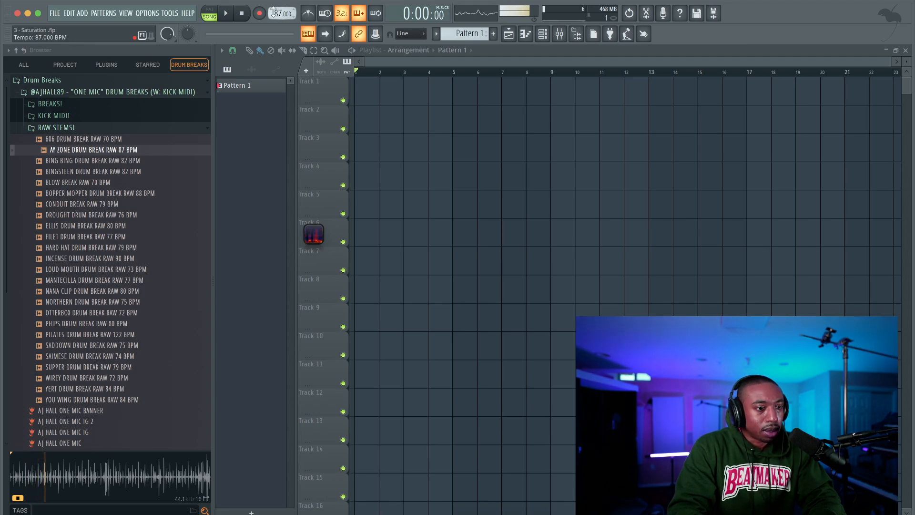
pyautogui.moveTo(356, 112); pyautogui.dragTo(359, 98)
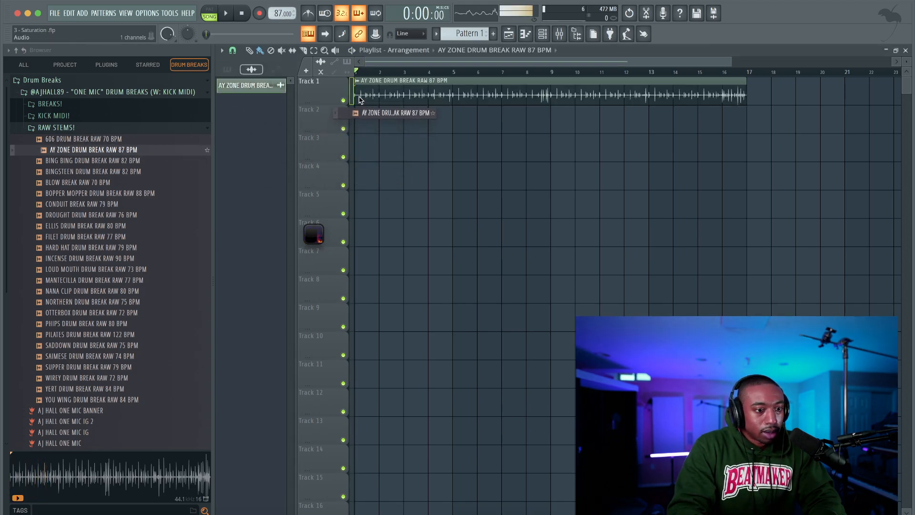
# Open the AY ZONE drum break's channel settings and route the clip to mixer track 11.
pyautogui.doubleClick(398, 85)
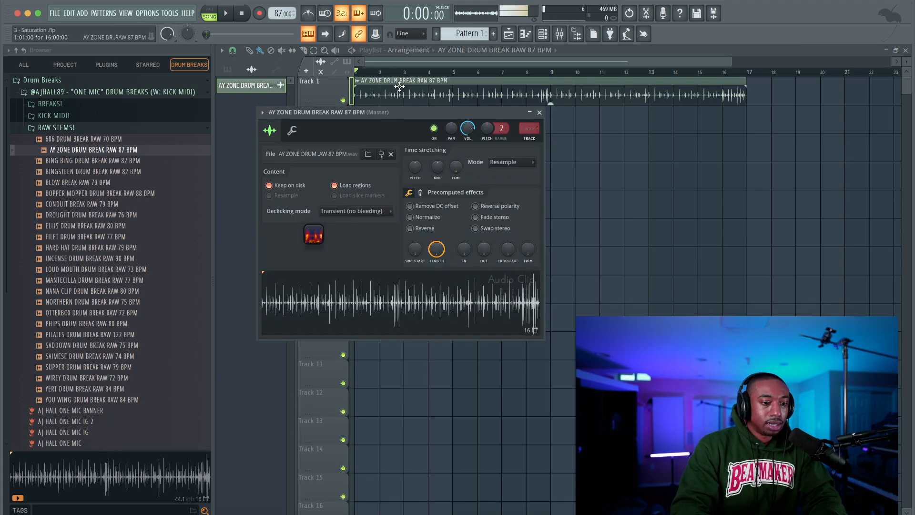
pyautogui.hotkey('ctrl', 'l')
pyautogui.moveTo(335, 115); pyautogui.dragTo(322, 114)
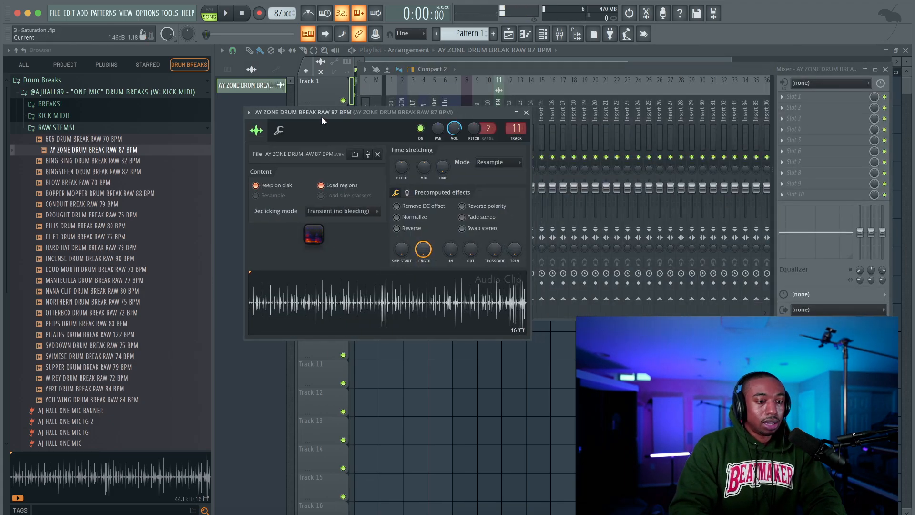
# Close the drum break's channel settings, stop playback and load FabFilter Saturn in mixer track 11's first effect slot.
pyautogui.click(526, 112)
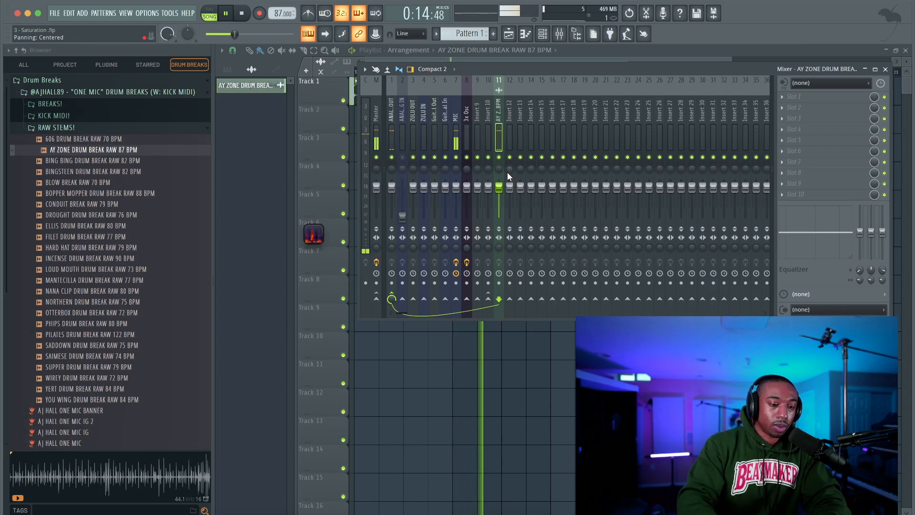
pyautogui.press('space')
pyautogui.click(822, 99)
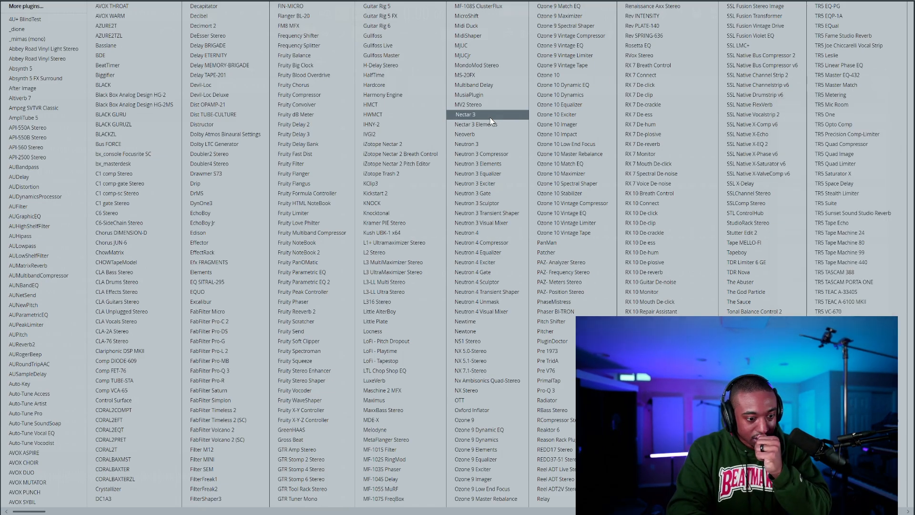
pyautogui.click(220, 390)
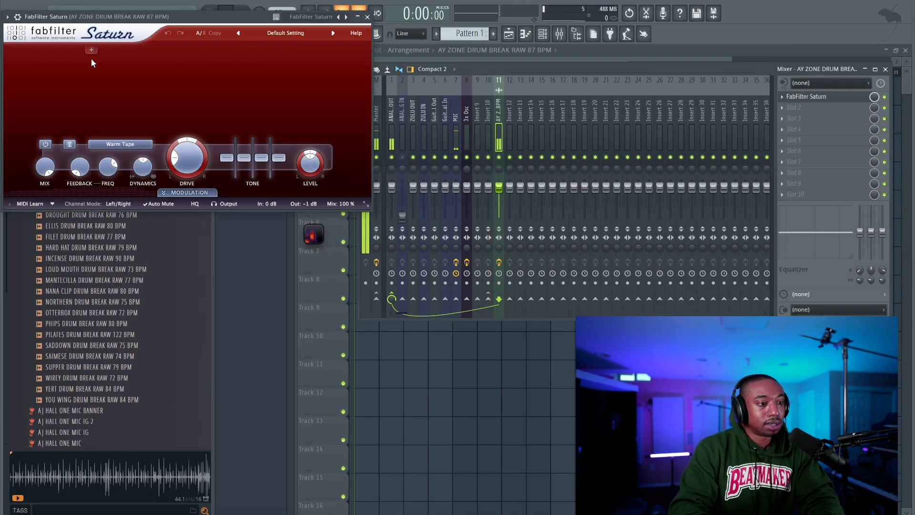
# Play the drum break, split Saturn into two bands, raise the crossover frequency and select the upper band.
pyautogui.press('space')
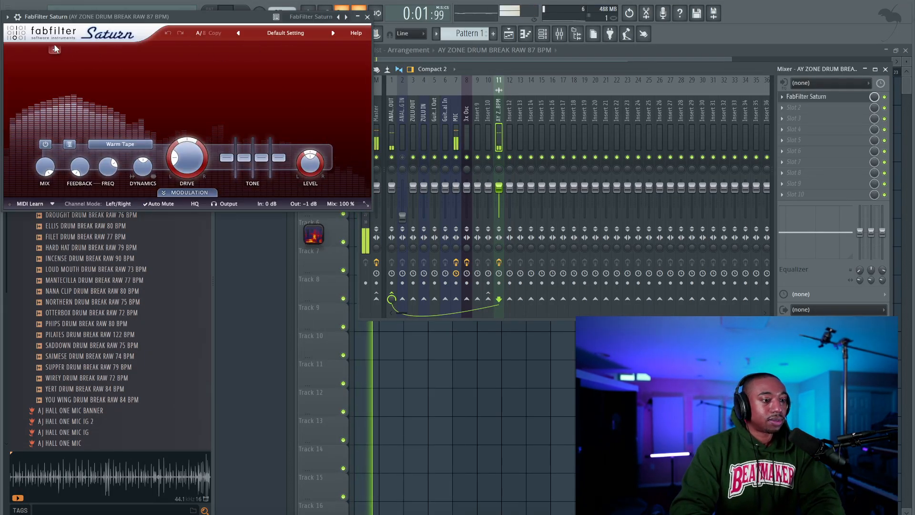
pyautogui.click(54, 49)
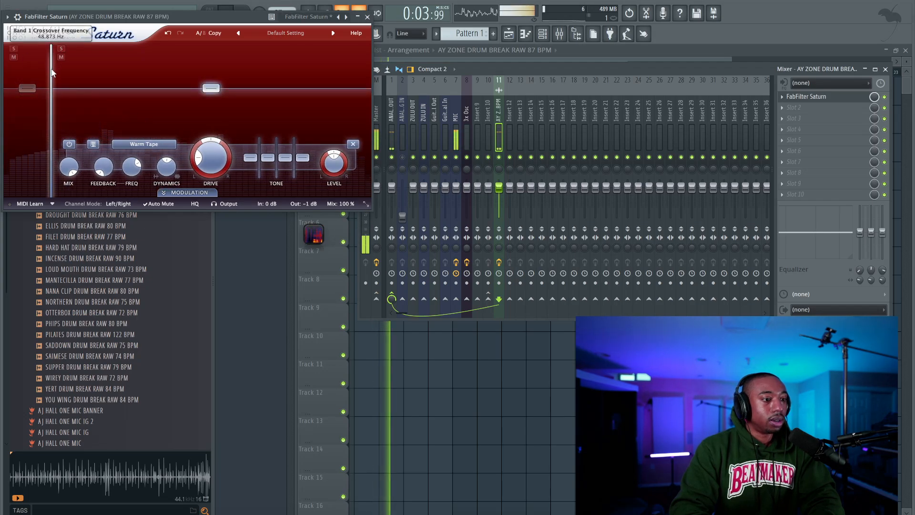
pyautogui.moveTo(52, 73); pyautogui.dragTo(72, 73)
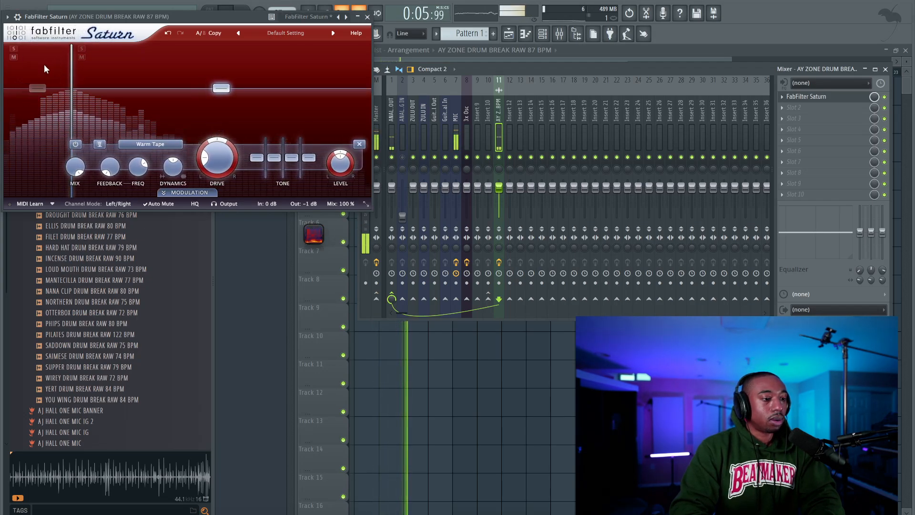
pyautogui.click(44, 69)
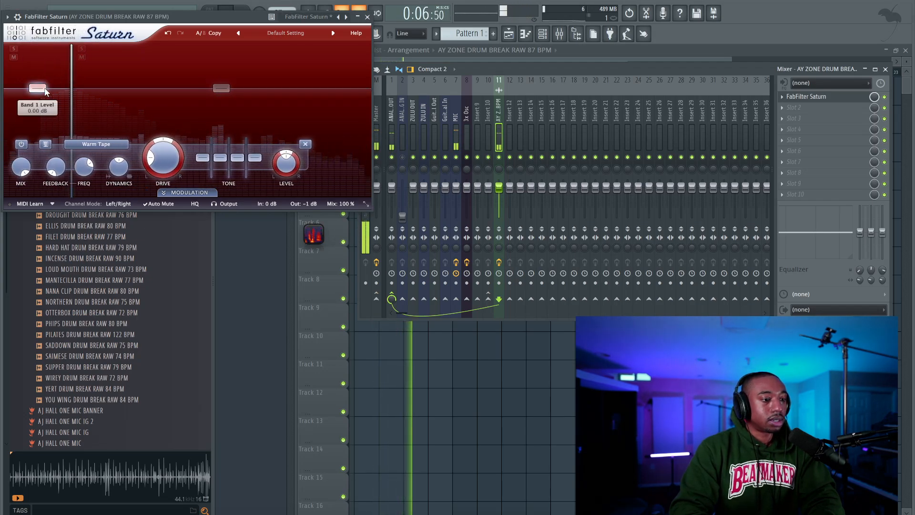
pyautogui.click(196, 84)
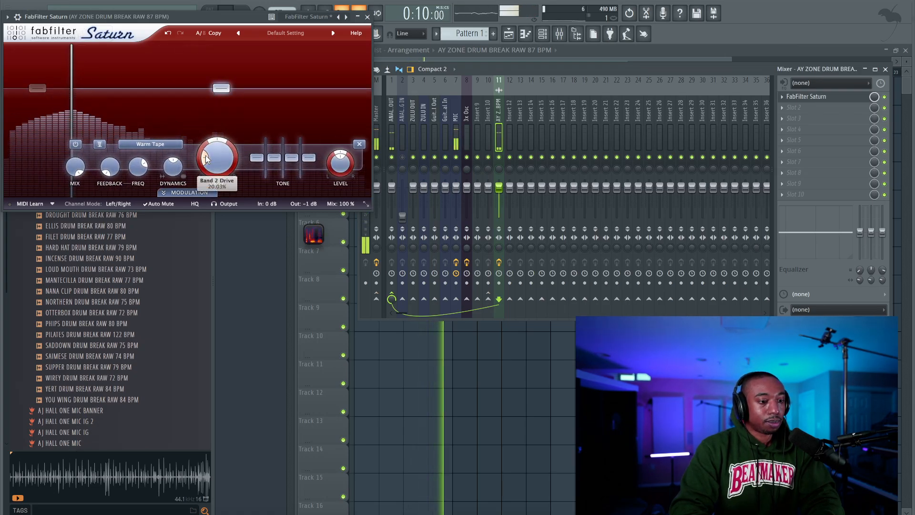
# Raise band 2's Drive to 100% and enlarge the Wave Candy spectrum with the Saturn window moved clear of it.
pyautogui.moveTo(206, 159); pyautogui.dragTo(262, 61)
pyautogui.moveTo(222, 156); pyautogui.dragTo(222, 105)
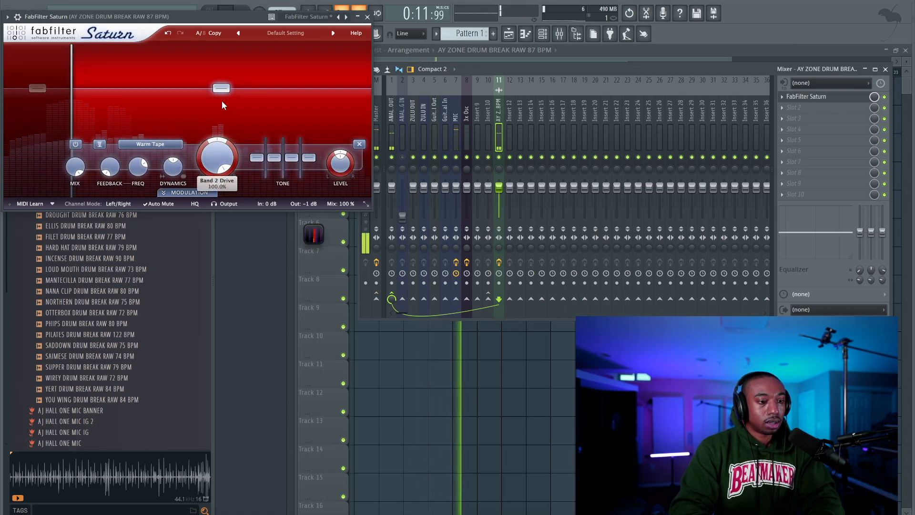
pyautogui.doubleClick(315, 235)
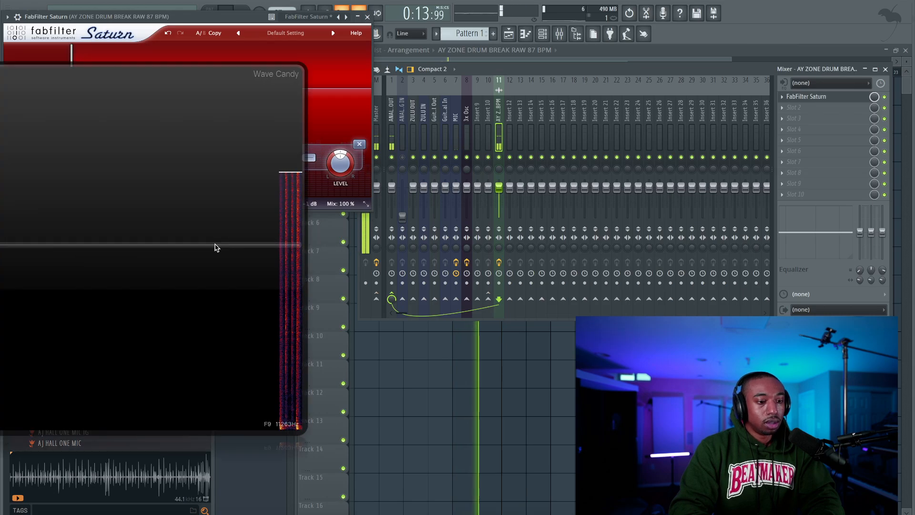
pyautogui.moveTo(252, 13); pyautogui.dragTo(589, 30)
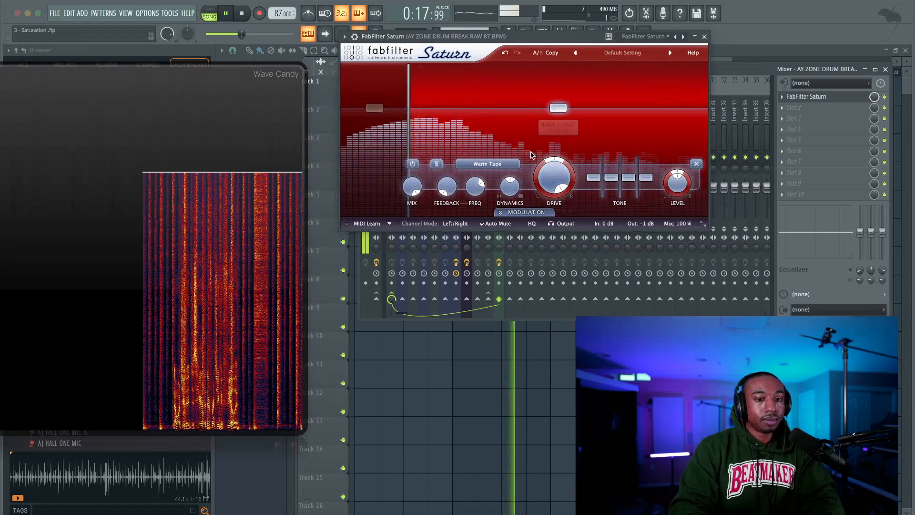
# Compare the drum break's spectrum with band 2 bypassed and re-enabled, and move the Saturn window lower to uncover the mixer meters.
pyautogui.click(414, 166)
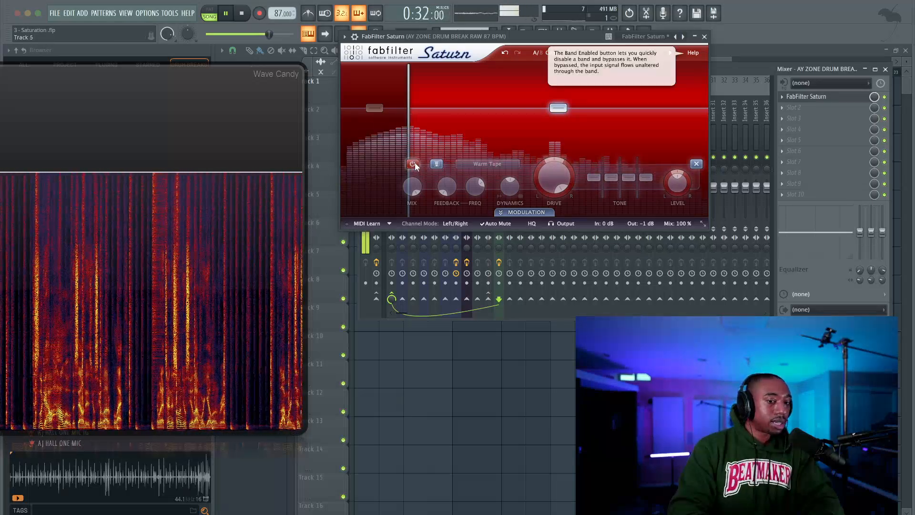
pyautogui.click(416, 163)
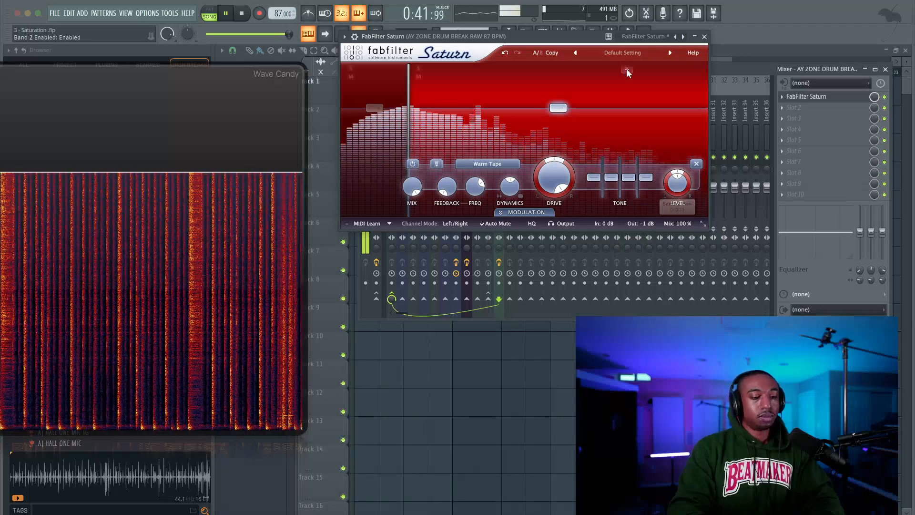
pyautogui.moveTo(591, 39); pyautogui.dragTo(587, 159)
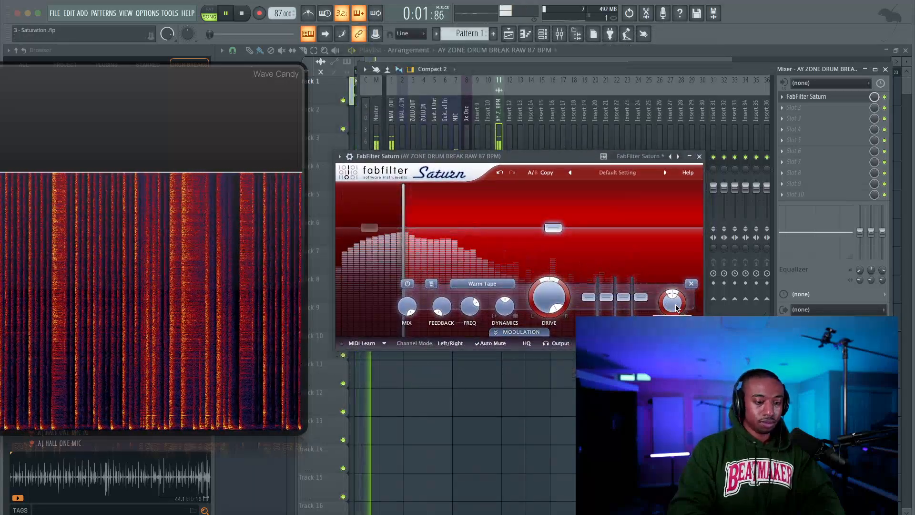
# Audition the Clean Tube and Warm Tube styles on band 2 and return it to Warm Tape.
pyautogui.click(497, 284)
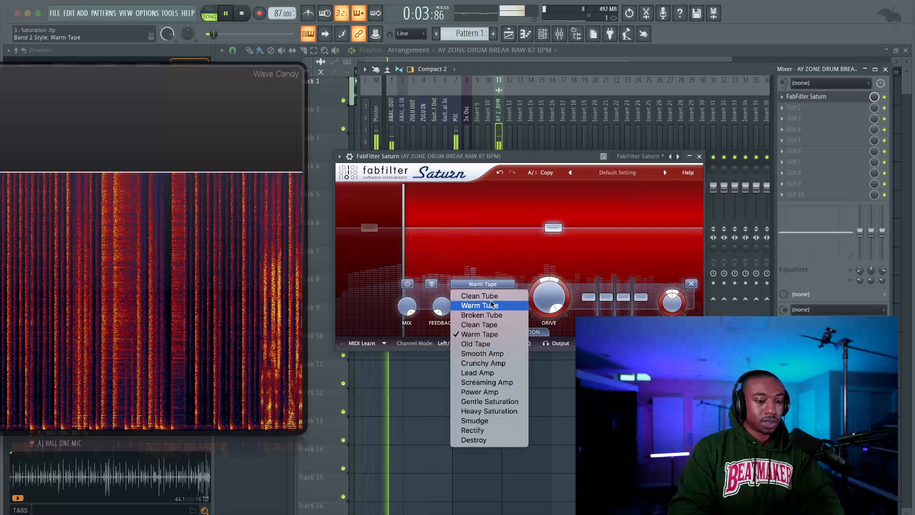
pyautogui.click(491, 297)
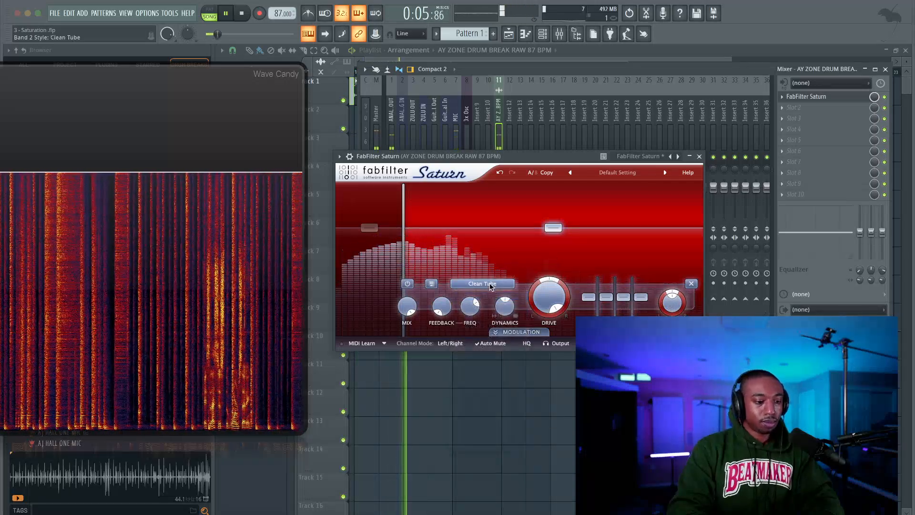
pyautogui.click(490, 286)
pyautogui.click(480, 305)
pyautogui.click(483, 284)
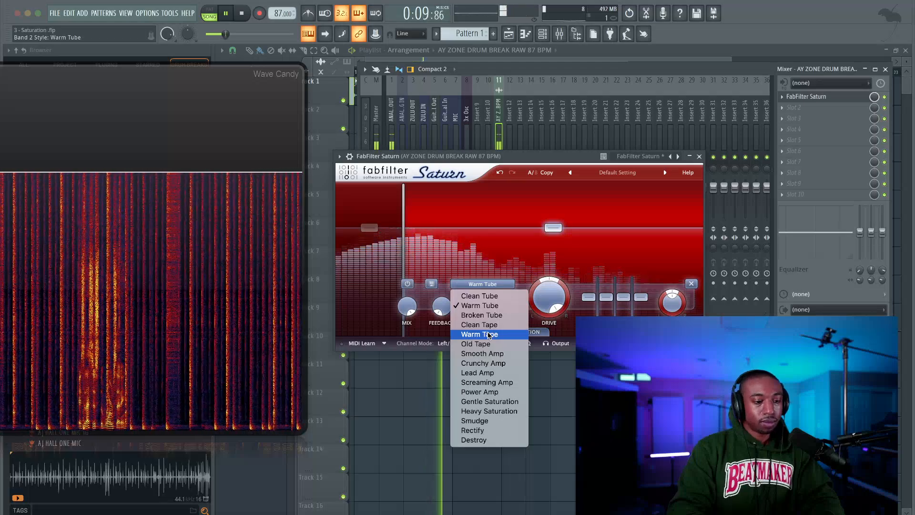
pyautogui.click(479, 334)
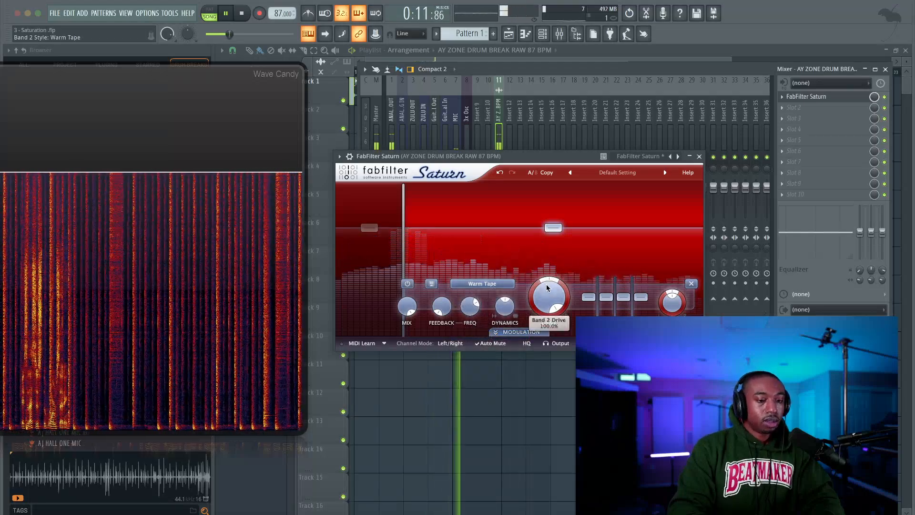
# Raise band 2's output level during playback and compare the drum break with Saturn bypassed and re-enabled.
pyautogui.moveTo(545, 281)
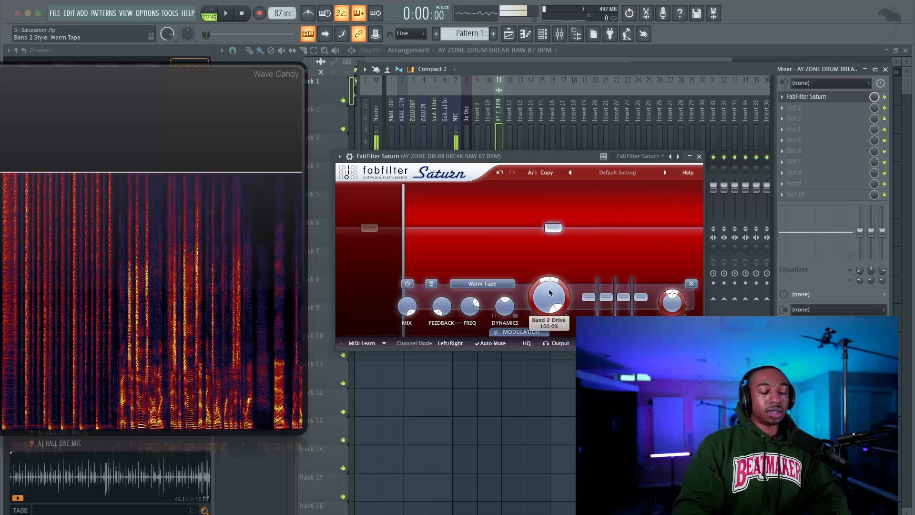
pyautogui.moveTo(550, 297)
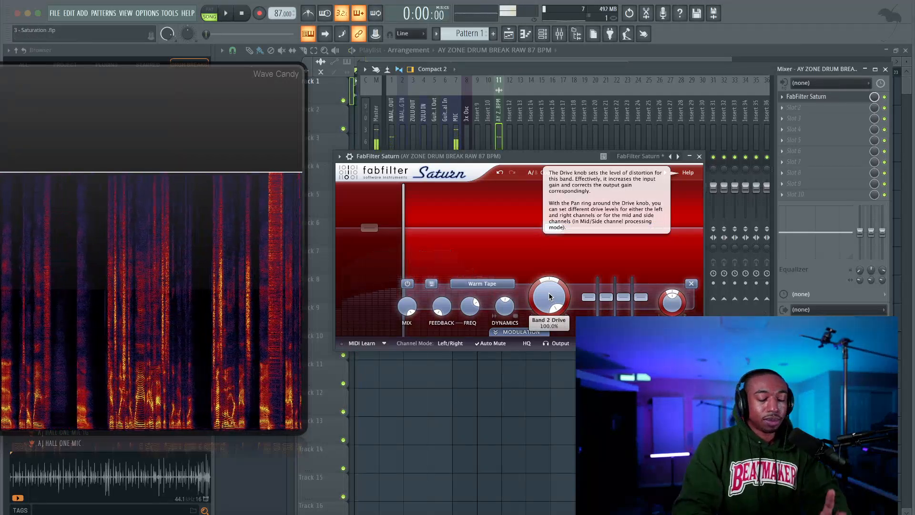
pyautogui.press('space')
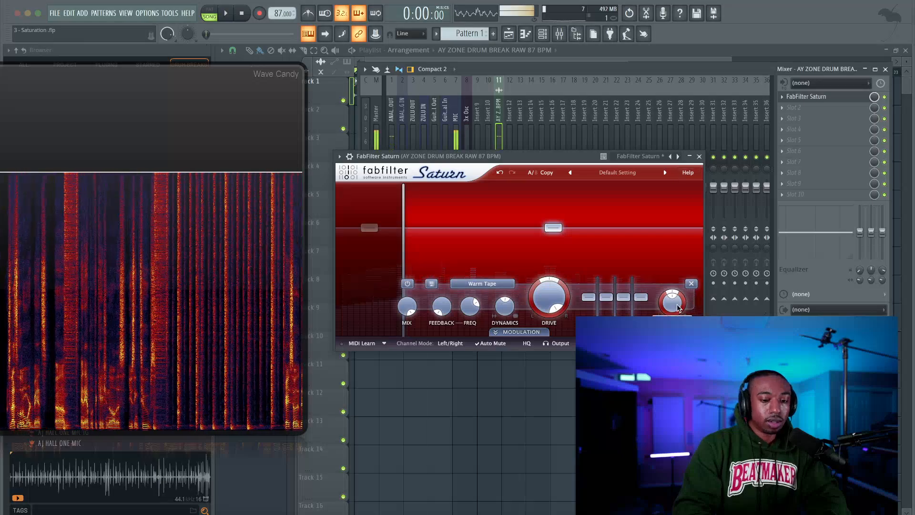
pyautogui.press('space')
pyautogui.moveTo(675, 303); pyautogui.dragTo(679, 255)
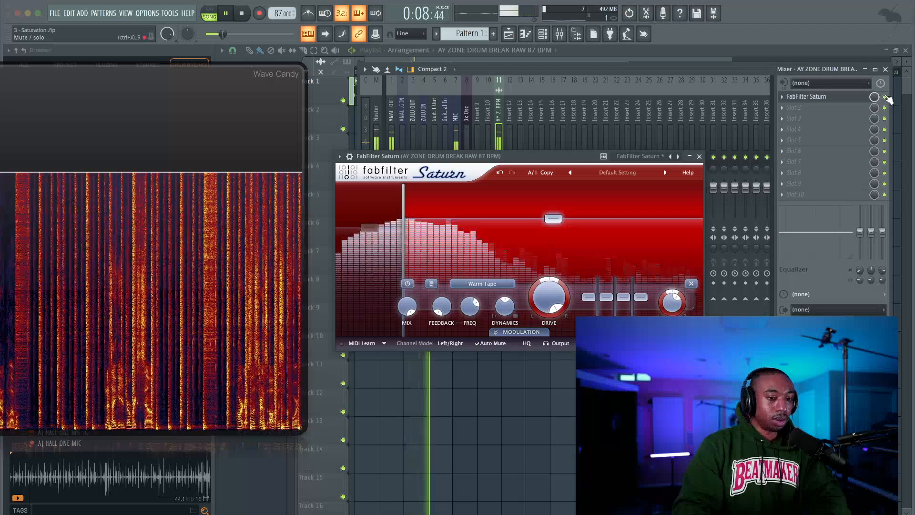
pyautogui.click(885, 97)
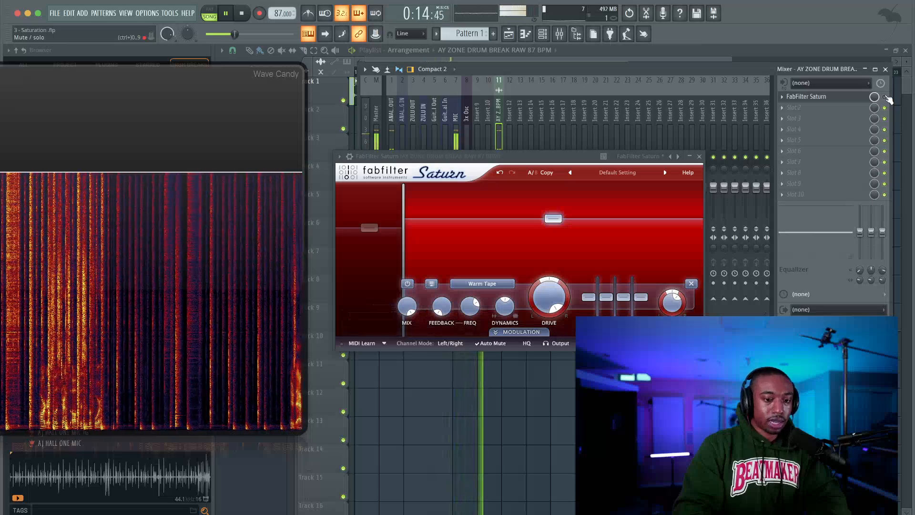
pyautogui.click(886, 97)
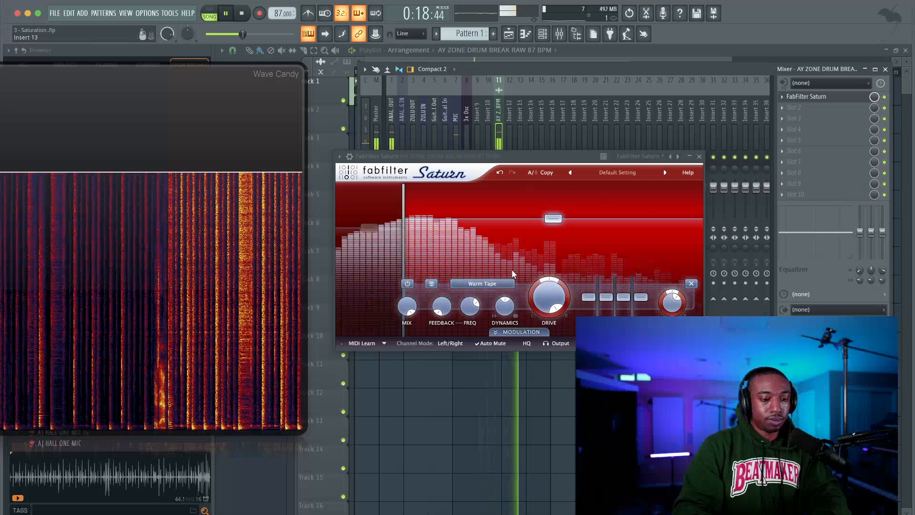
# Lower band 2's Mix amount and bypass Saturn on the drum break's mixer track.
pyautogui.moveTo(410, 310)
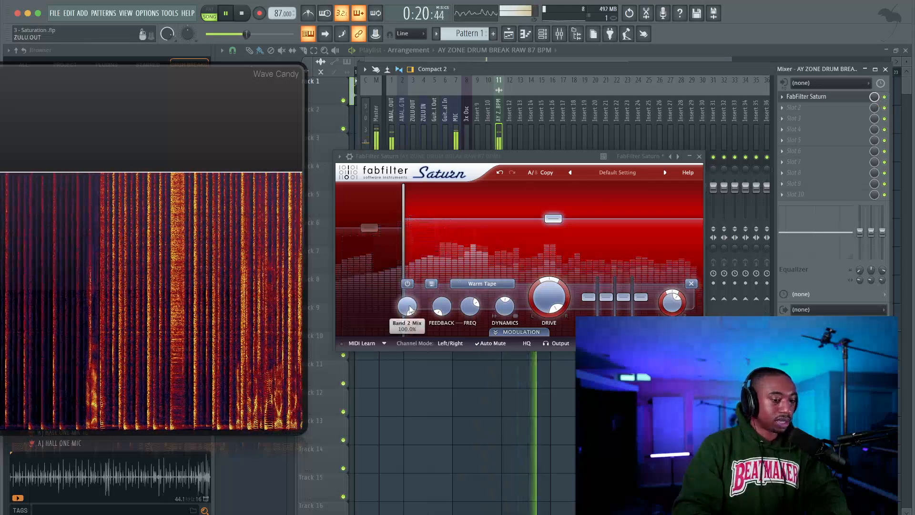
pyautogui.moveTo(410, 309); pyautogui.dragTo(415, 439)
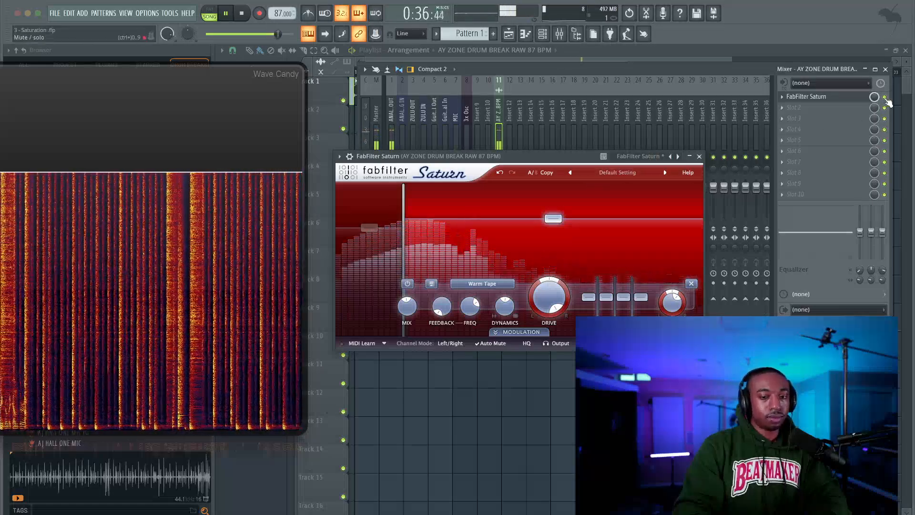
pyautogui.click(885, 97)
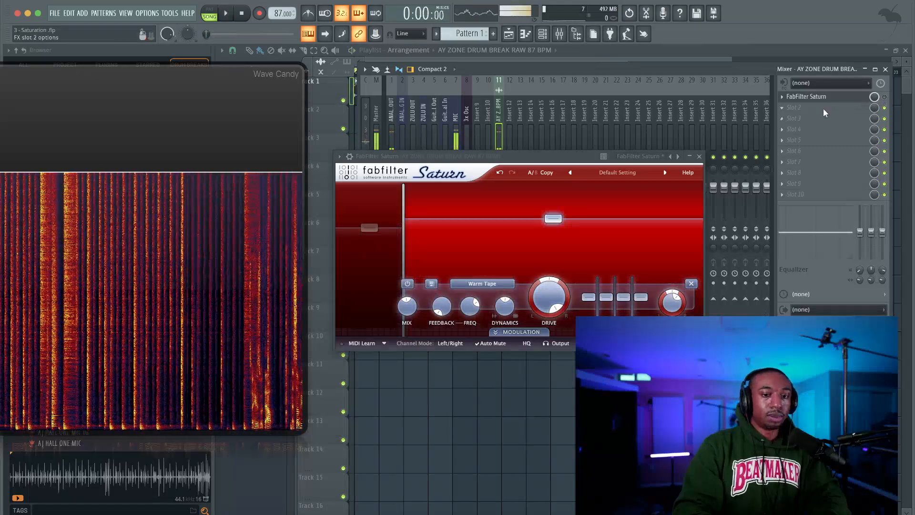
# Load Fruity parametric EQ 2 in the second effect slot of the drum break's mixer track.
pyautogui.click(823, 107)
pyautogui.moveTo(810, 118)
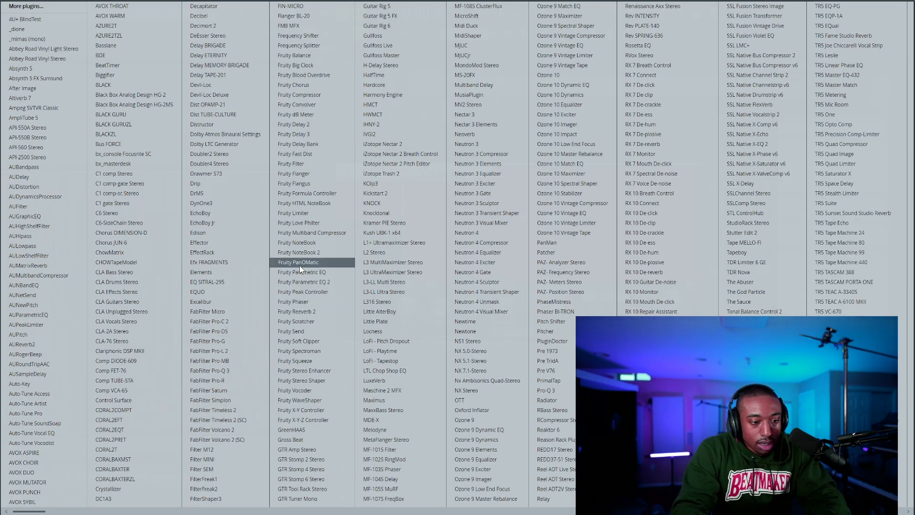
pyautogui.click(318, 281)
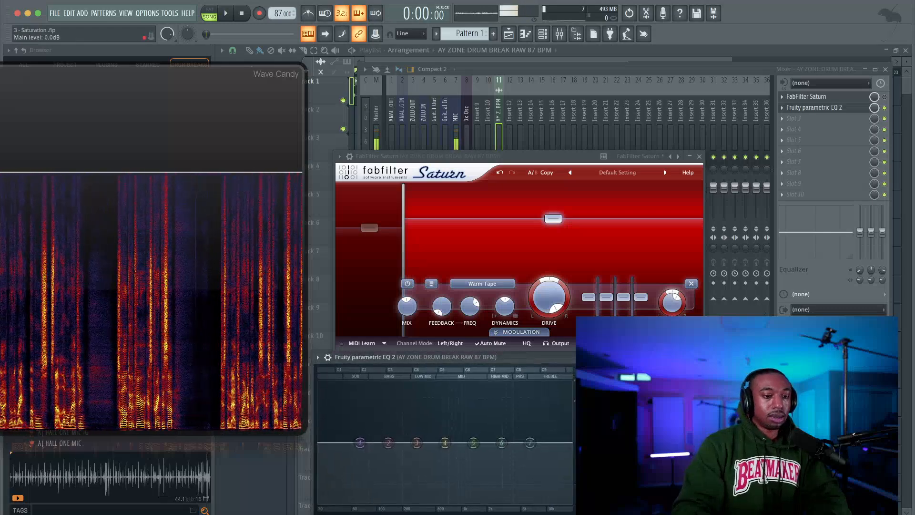
# Raise EQ 2's main level, compare the drum break through it against the Saturn-processed sound, and close the EQ window.
pyautogui.press('space')
pyautogui.press('space')
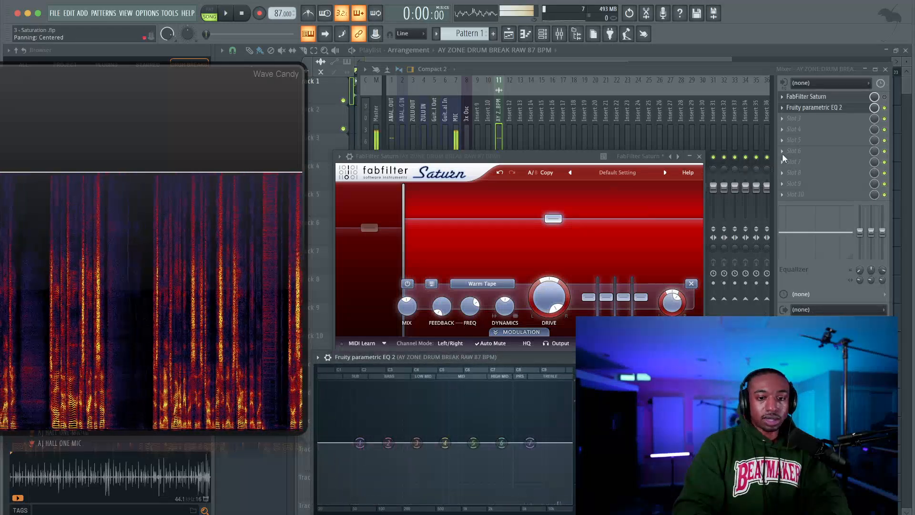
pyautogui.press('space')
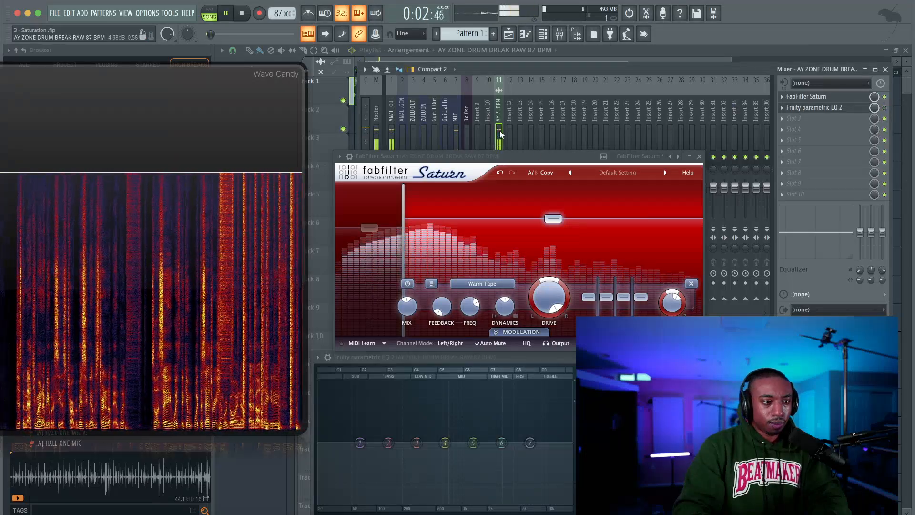
pyautogui.press('space')
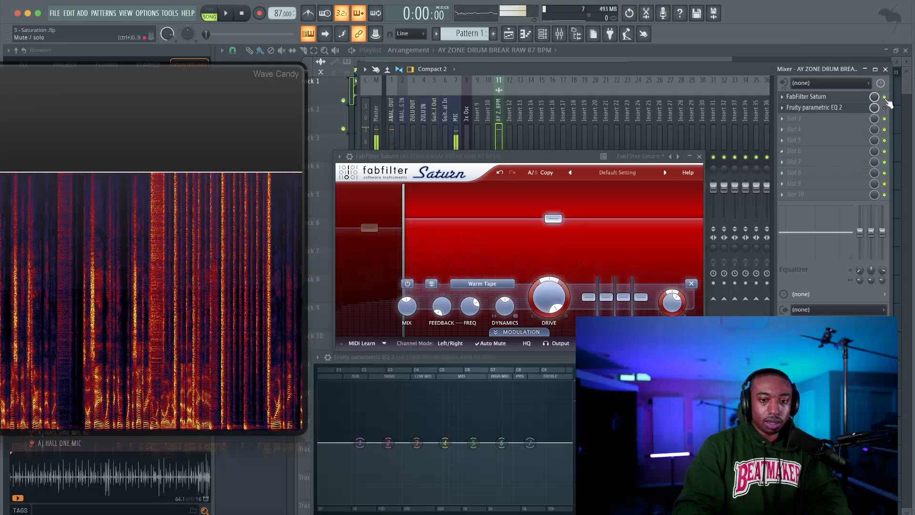
pyautogui.click(884, 96)
pyautogui.press('space')
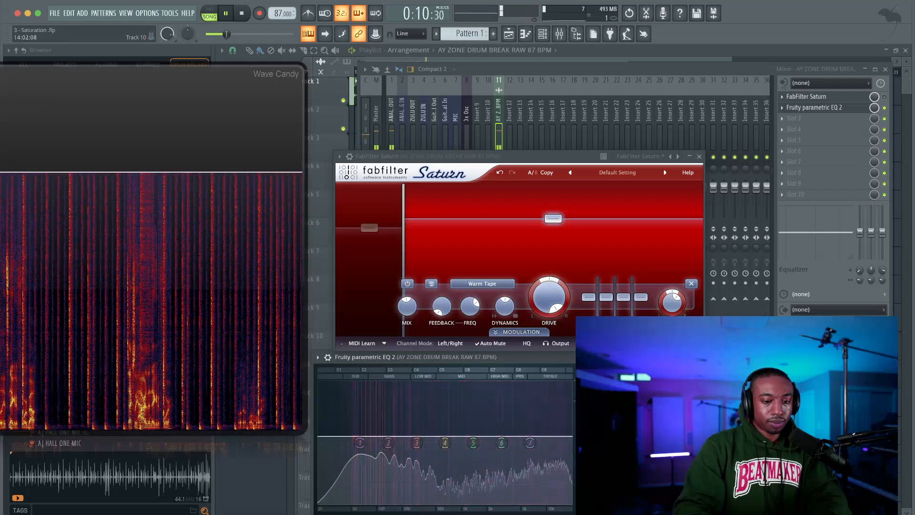
pyautogui.press('Escape')
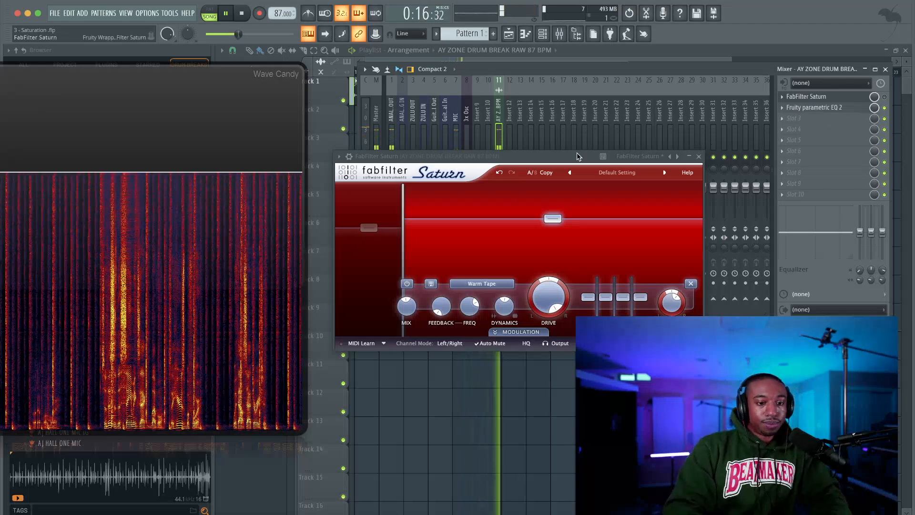
# Close Saturn and the mixer, stop playback and shrink the Wave Candy display back to its small size.
pyautogui.moveTo(579, 156); pyautogui.dragTo(564, 62)
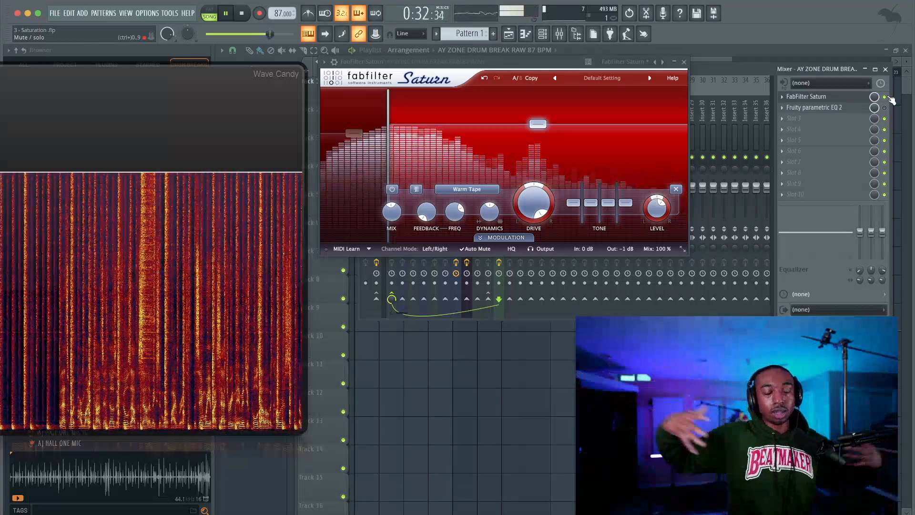
pyautogui.click(684, 63)
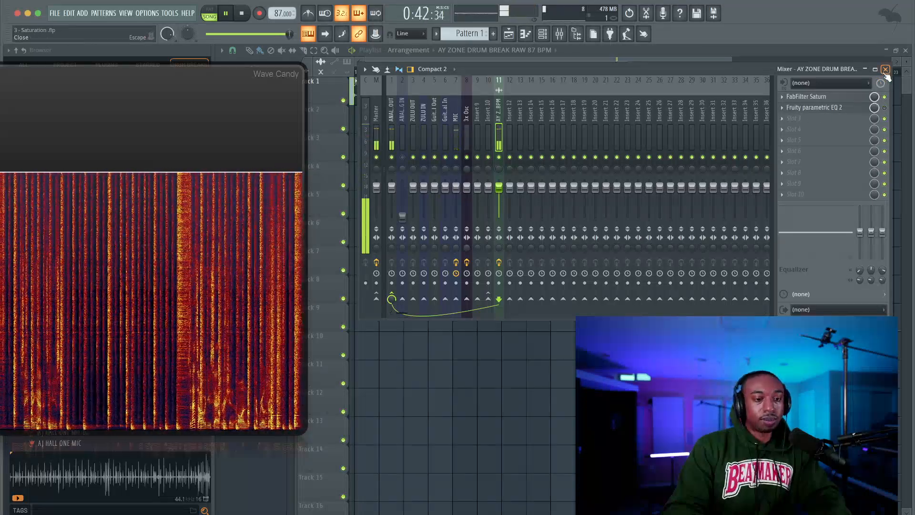
pyautogui.click(886, 70)
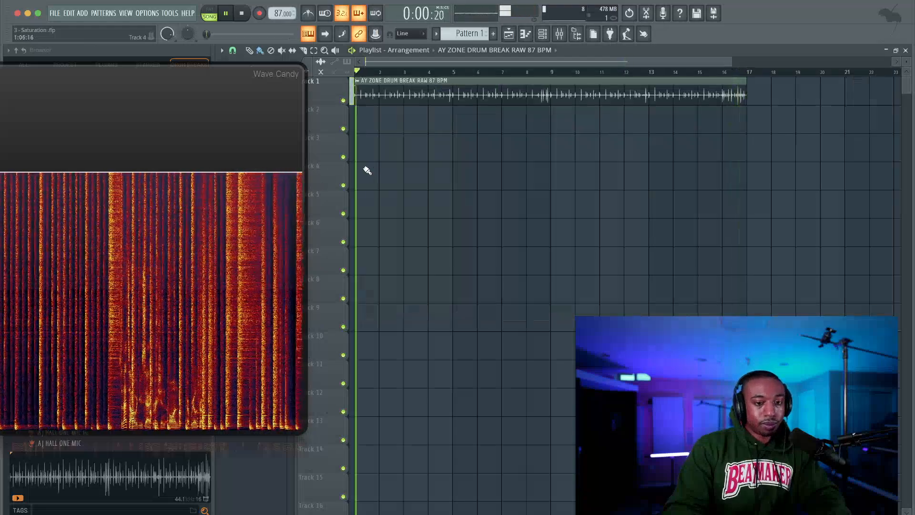
pyautogui.press('space')
pyautogui.doubleClick(142, 207)
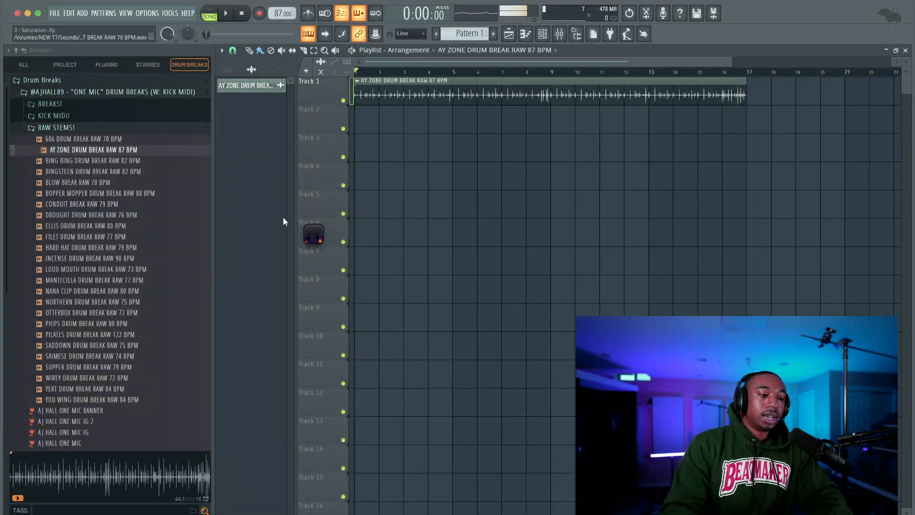